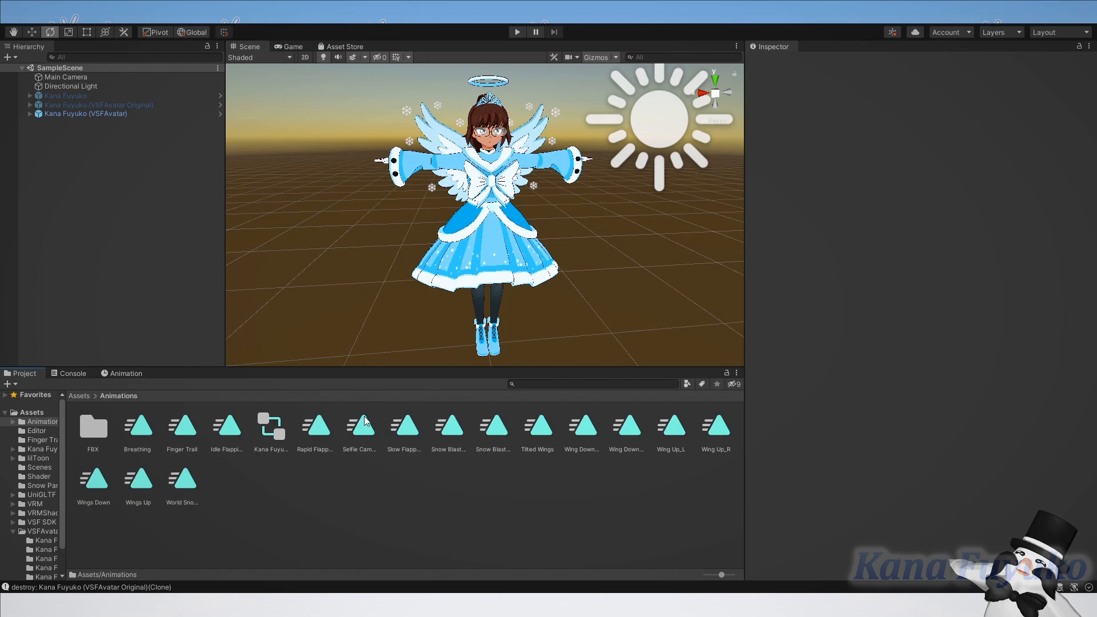
Select the active VSFAvatar object and examine the blendshape-to-animation assignments in its VSF_Animations script.
left_click(105, 116)
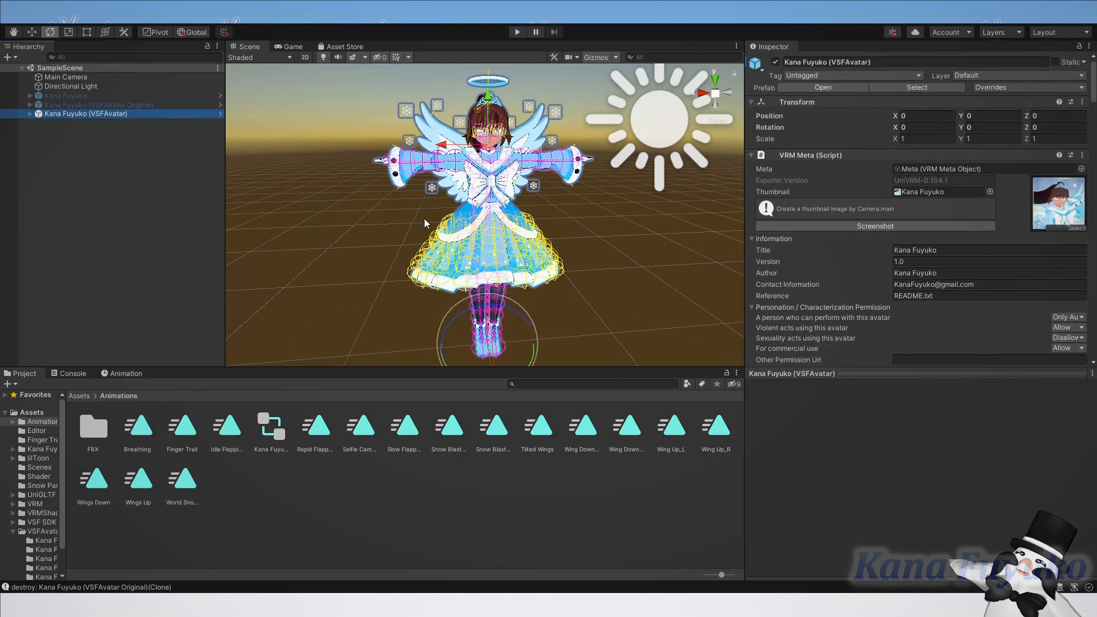
scroll(868, 272, "down", 6)
scroll(868, 272, "down", 6)
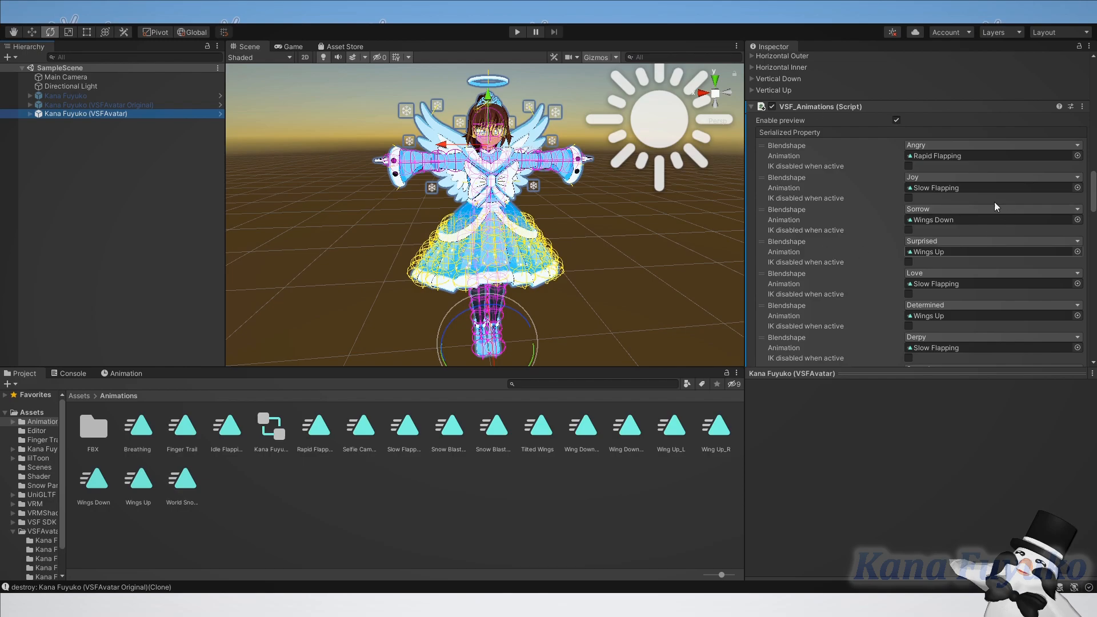
scroll(647, 206, "up", 4)
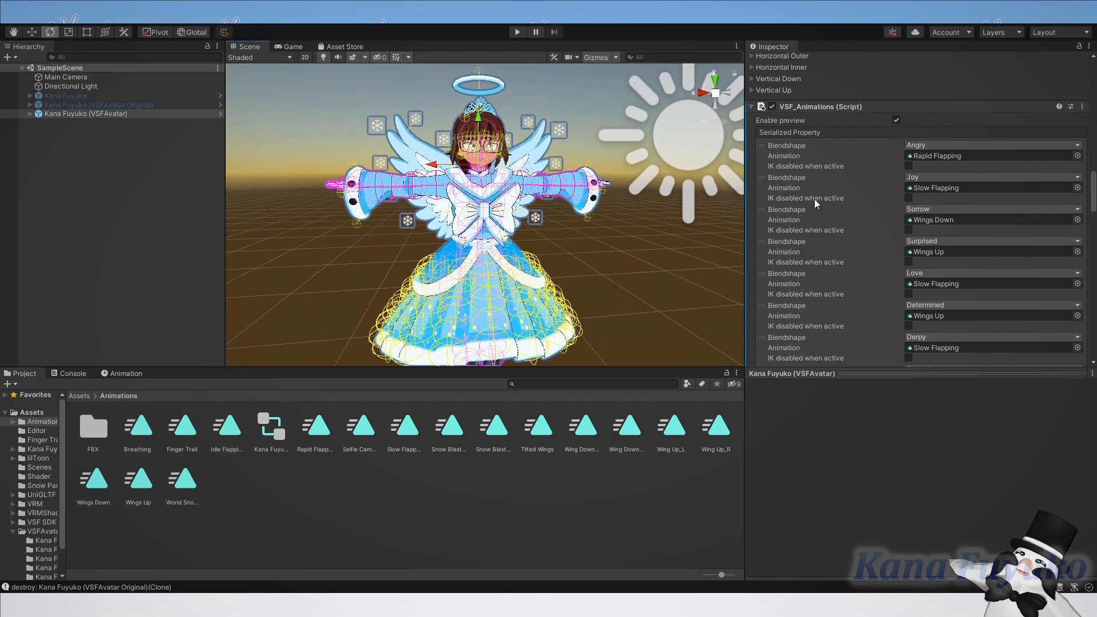
scroll(901, 209, "down", 12)
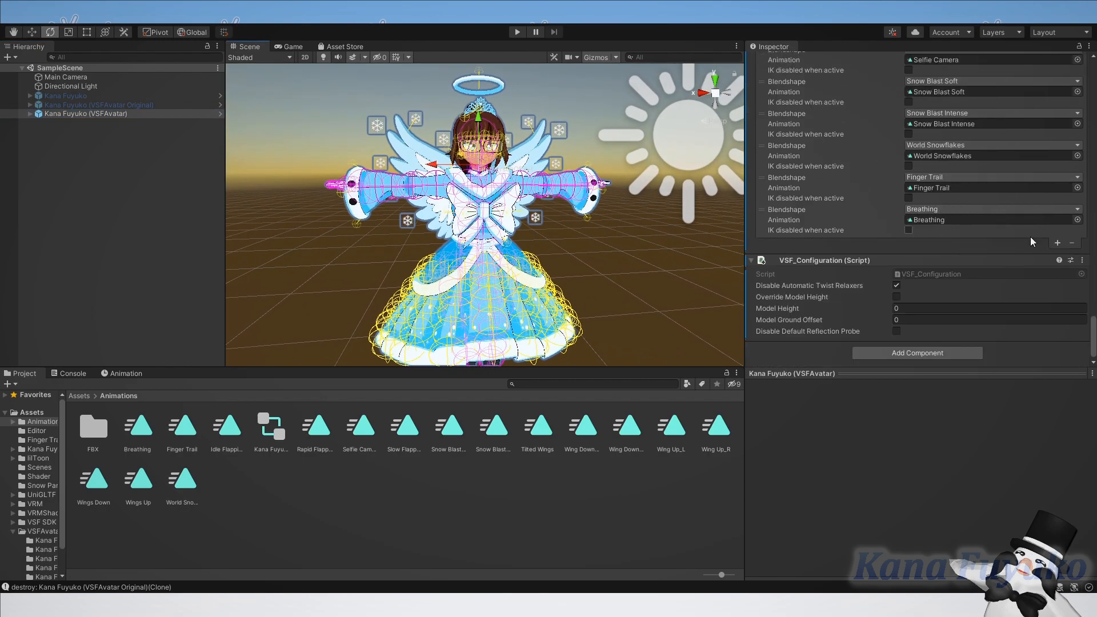
scroll(891, 229, "up", 8)
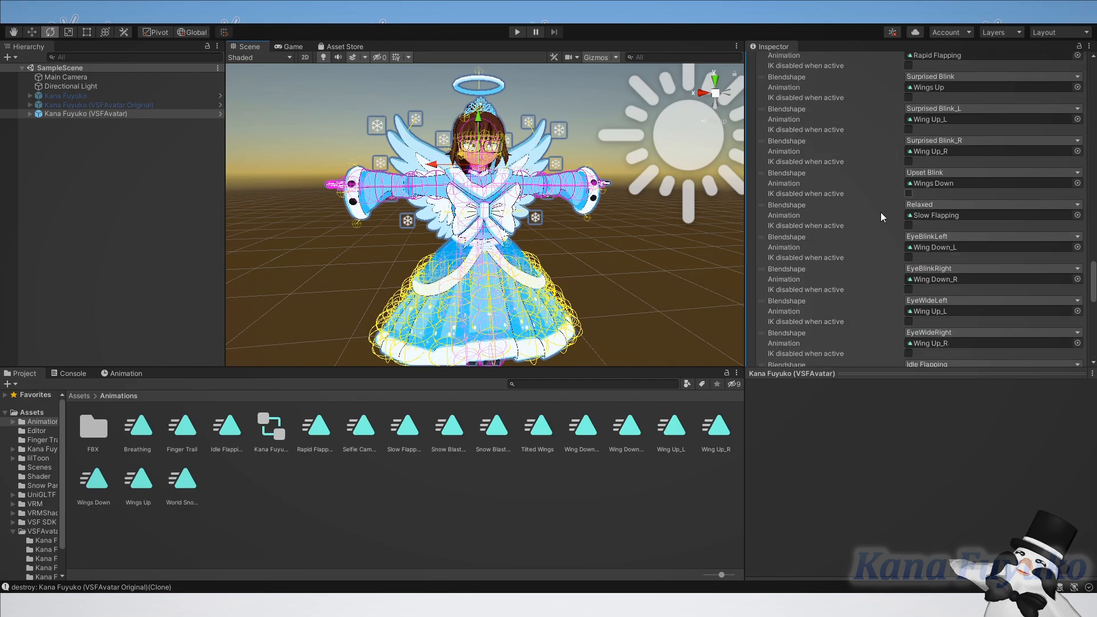
scroll(887, 251, "up", 12)
scroll(883, 274, "down", 9)
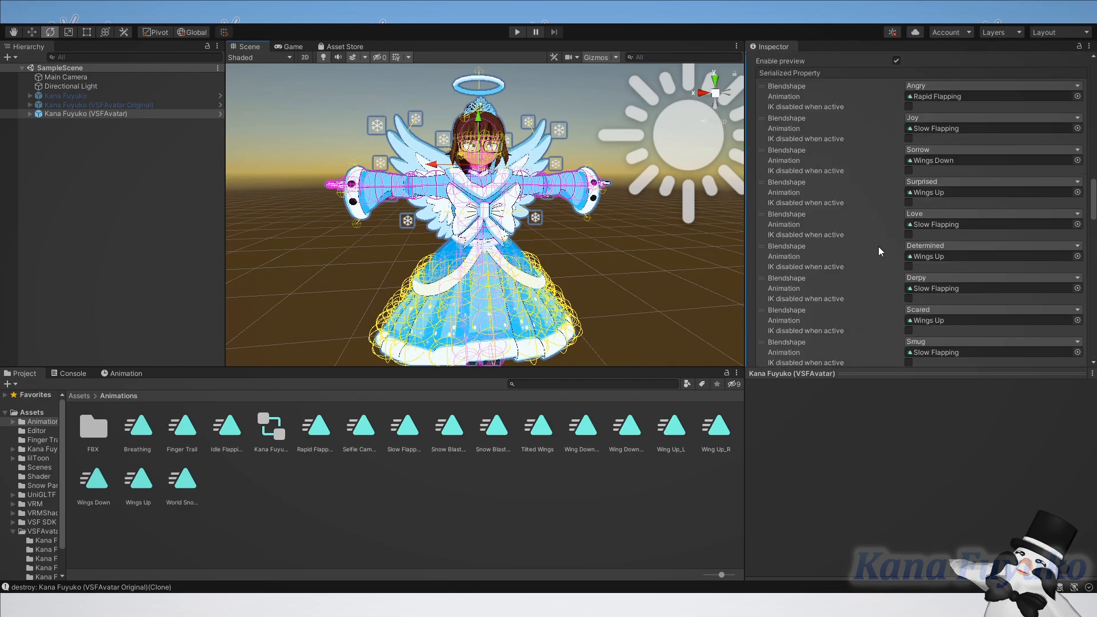
scroll(862, 269, "up", 5)
left_click_drag(662, 243, 621, 253, "alt")
mouse_move(621, 252)
right_mouse_down()
mouse_move(622, 262)
mouse_move(629, 252)
right_mouse_up()
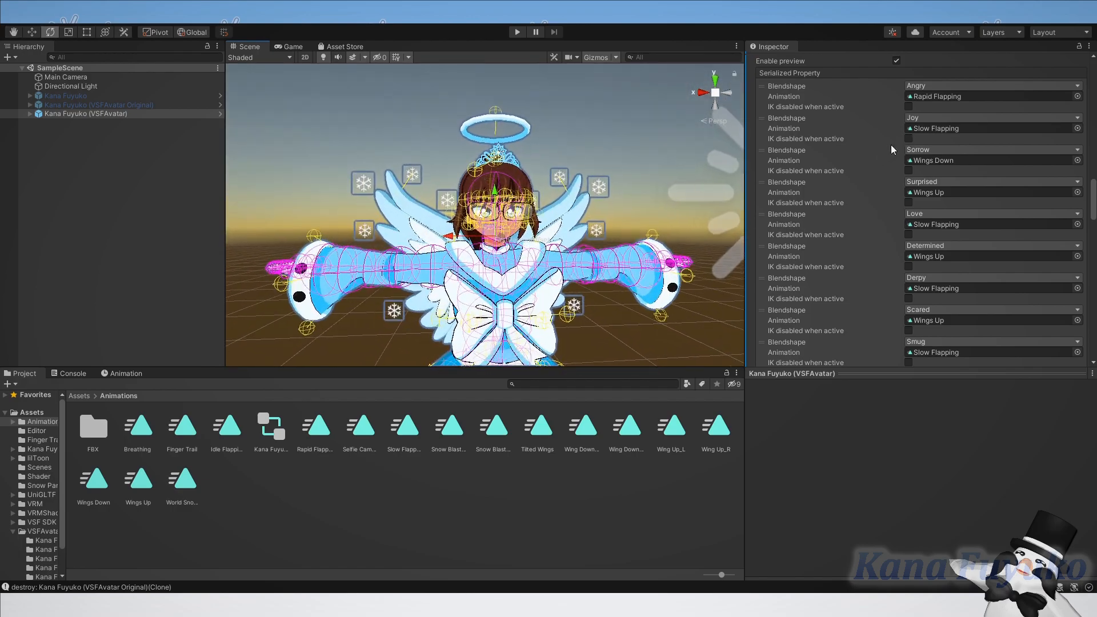
scroll(846, 200, "up", 6)
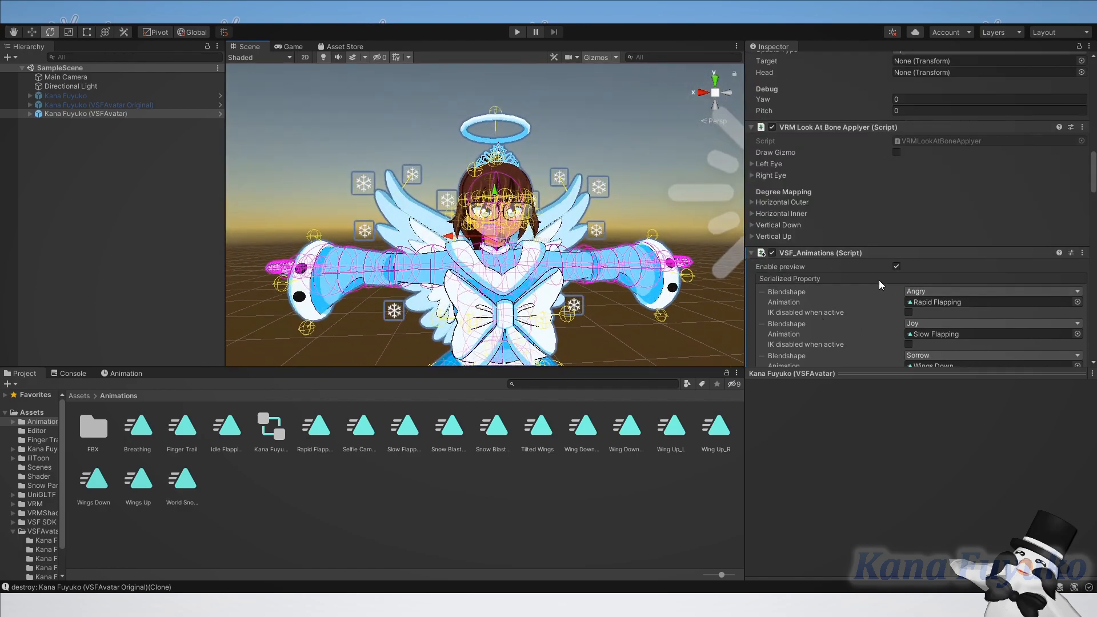
scroll(877, 284, "down", 10)
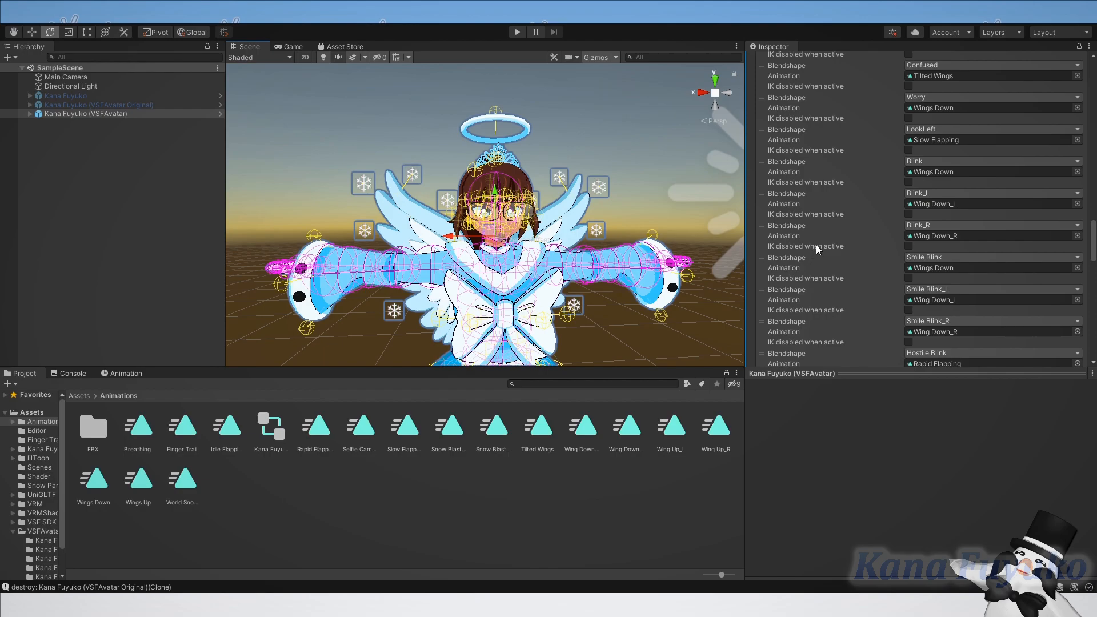
Examine the Blink, Blink_L and Blink_R entries in VSF_Animations and the animations assigned to them.
left_click(824, 202)
left_click(823, 174)
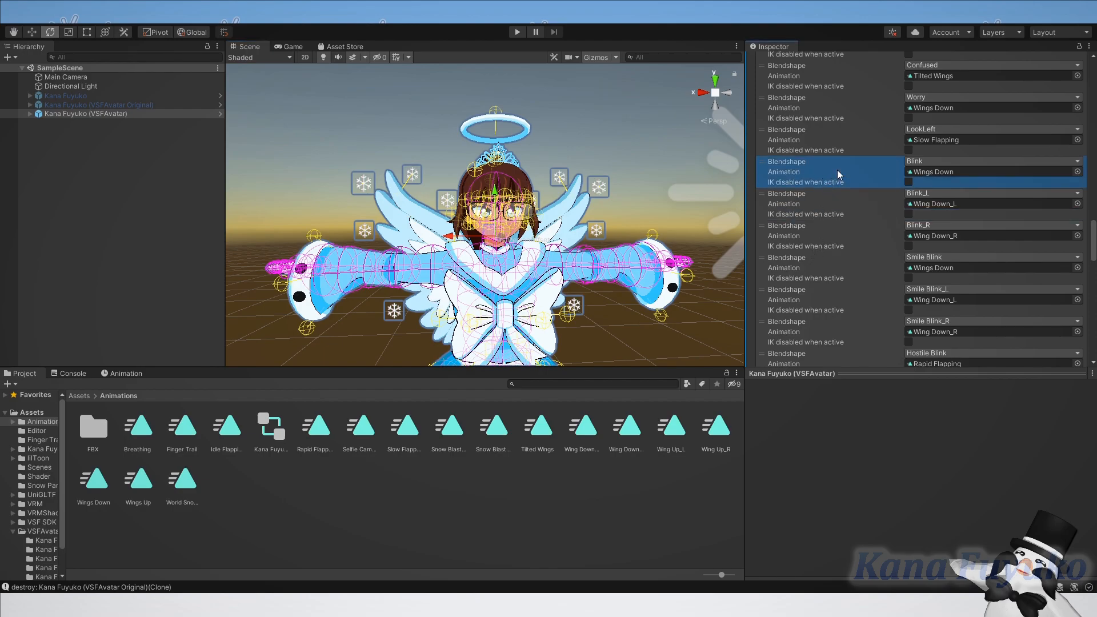
left_click(856, 207)
left_click(853, 224)
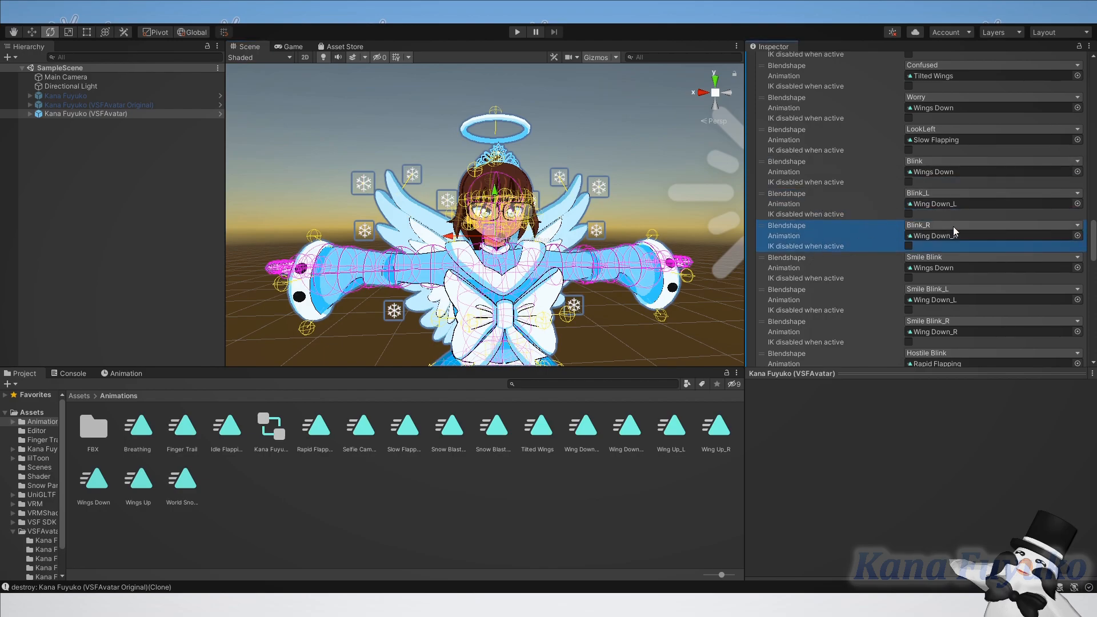
left_click(859, 208)
left_click(842, 174)
left_click(846, 210)
left_click(831, 232)
left_click(808, 204)
left_click(824, 180)
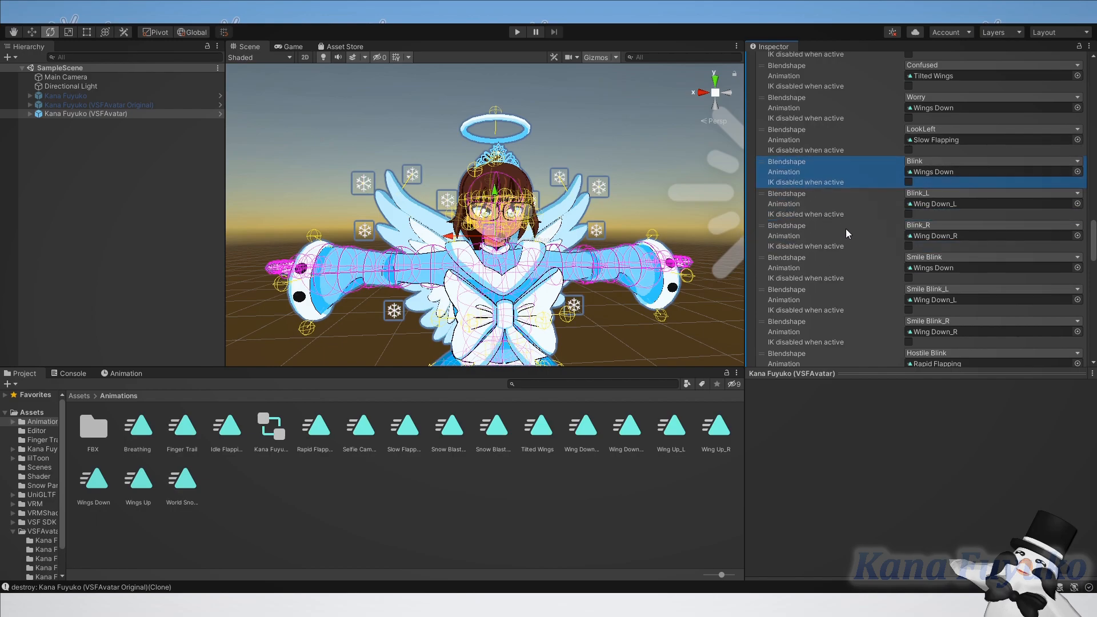
Examine the animations assigned to EyeBlinkLeft, EyeBlinkRight, EyeWideLeft and EyeWideRight, and view the avatar's face up close.
scroll(846, 234, "down", 5)
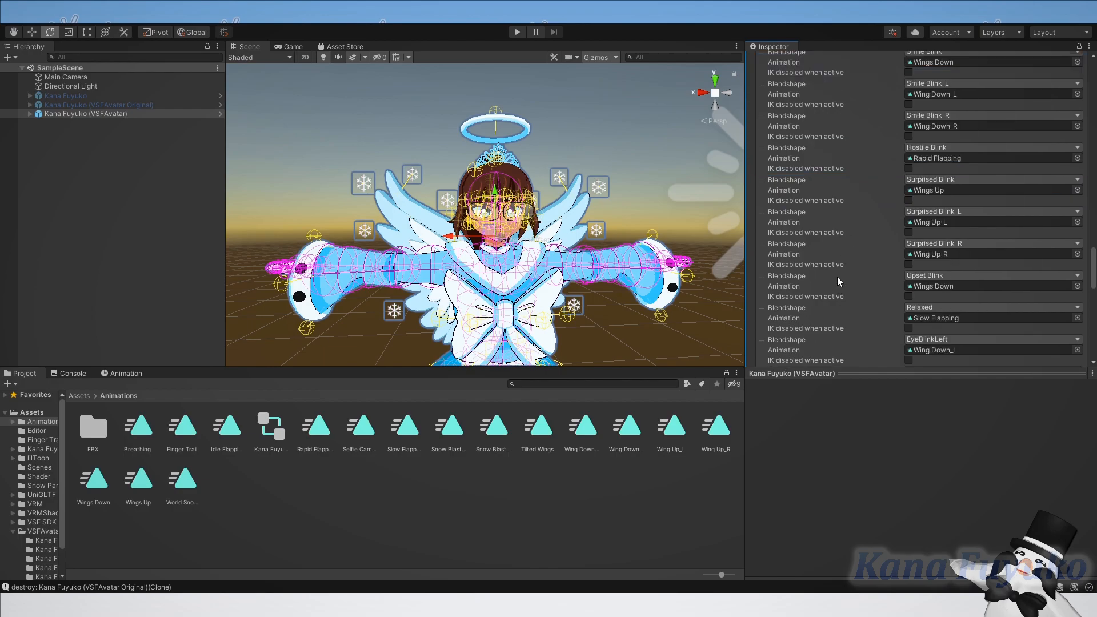
left_click(841, 344)
scroll(840, 320, "down", 3)
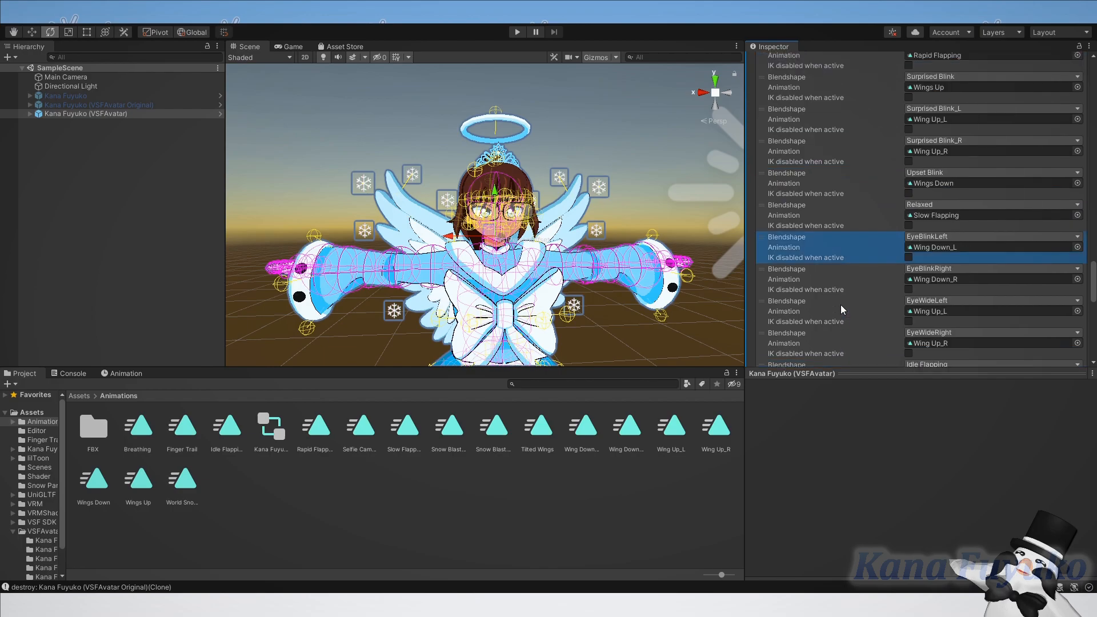
left_click(835, 276)
left_click(838, 308)
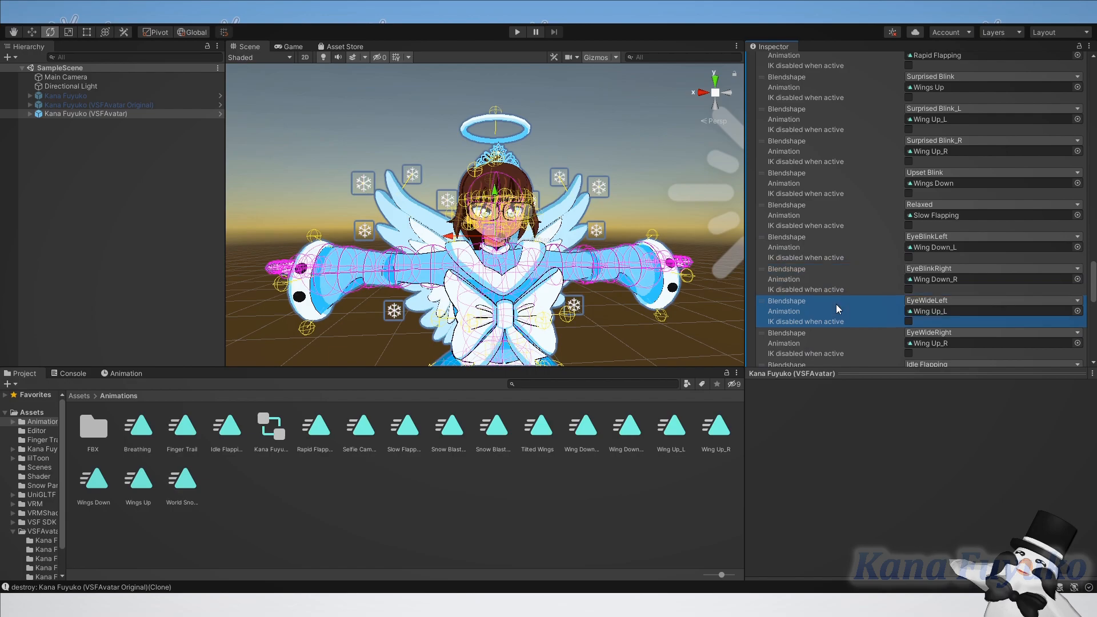
left_click(838, 336)
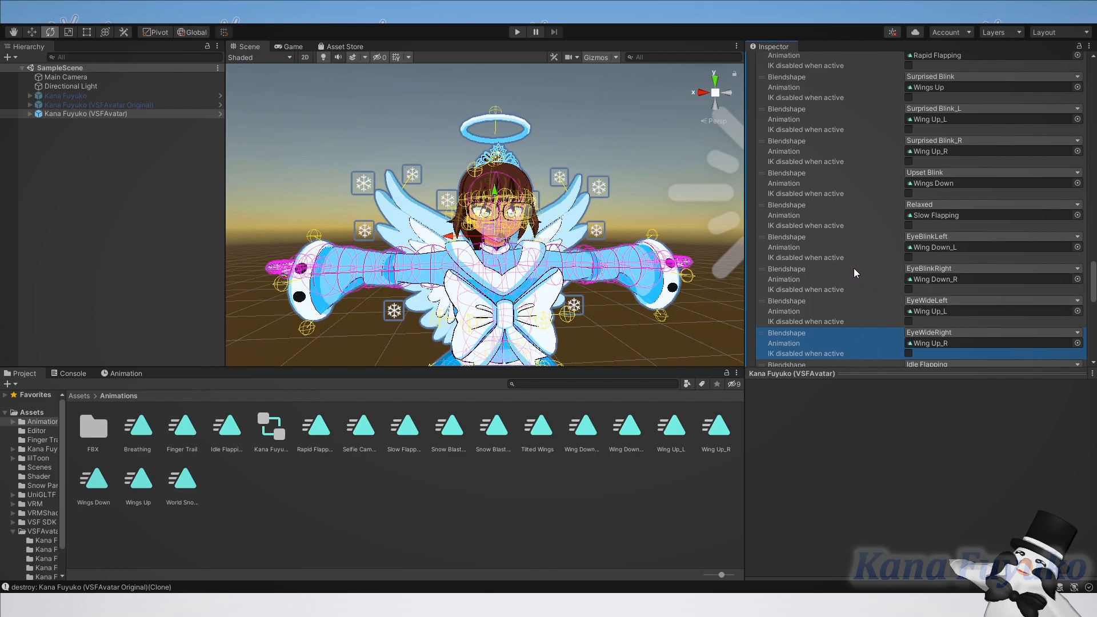
left_click(839, 237)
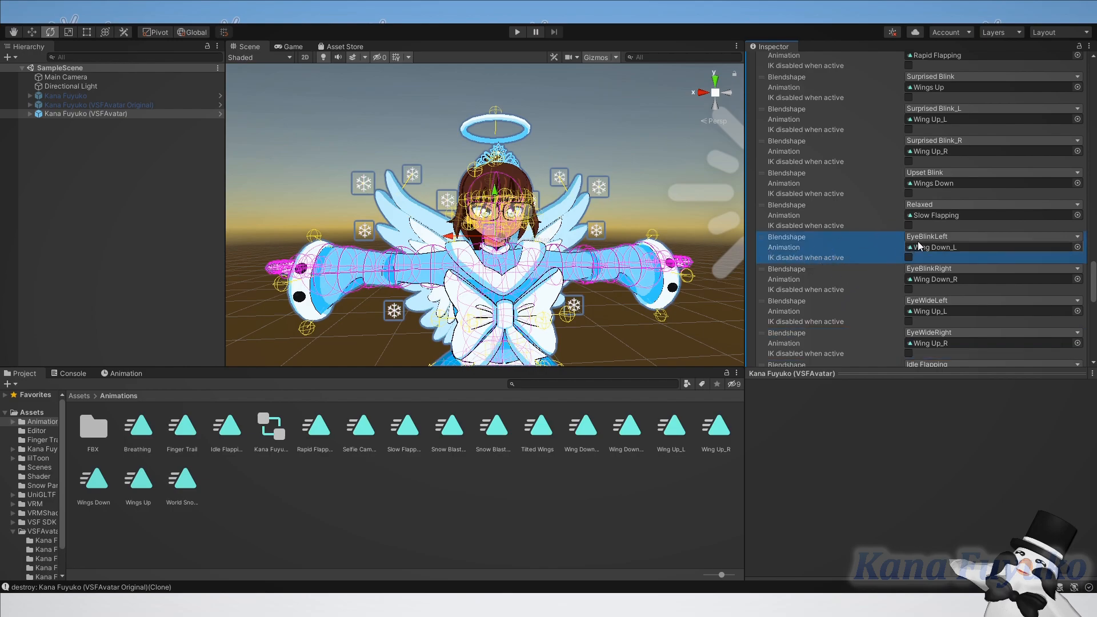
left_click_drag(585, 257, 619, 253, "alt")
key("w")
right_click_drag(618, 252, 580, 267)
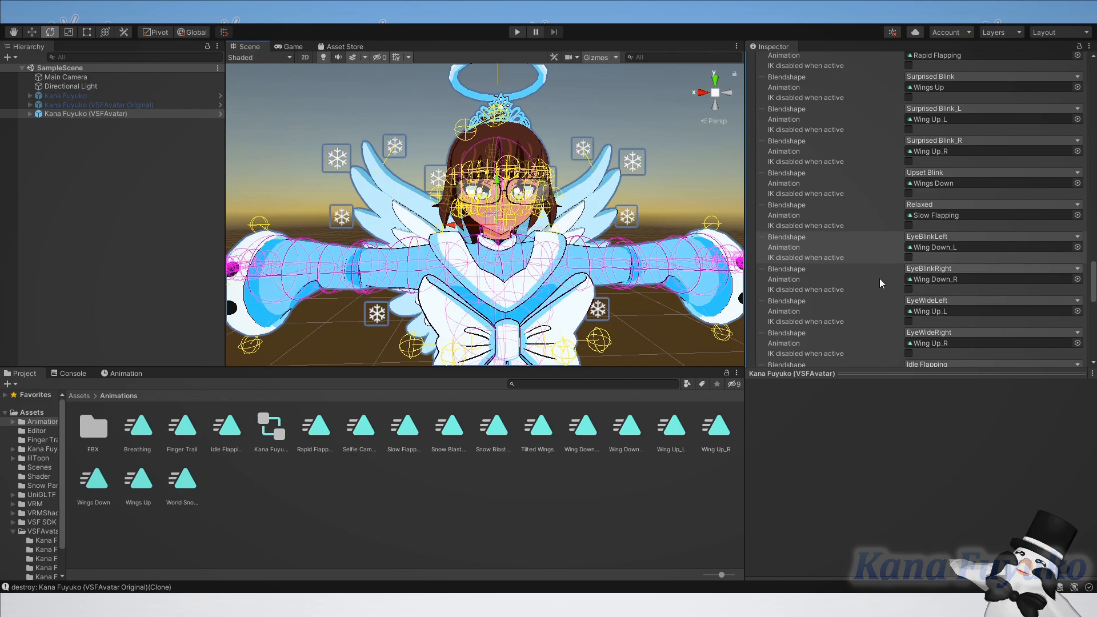
left_click(897, 250)
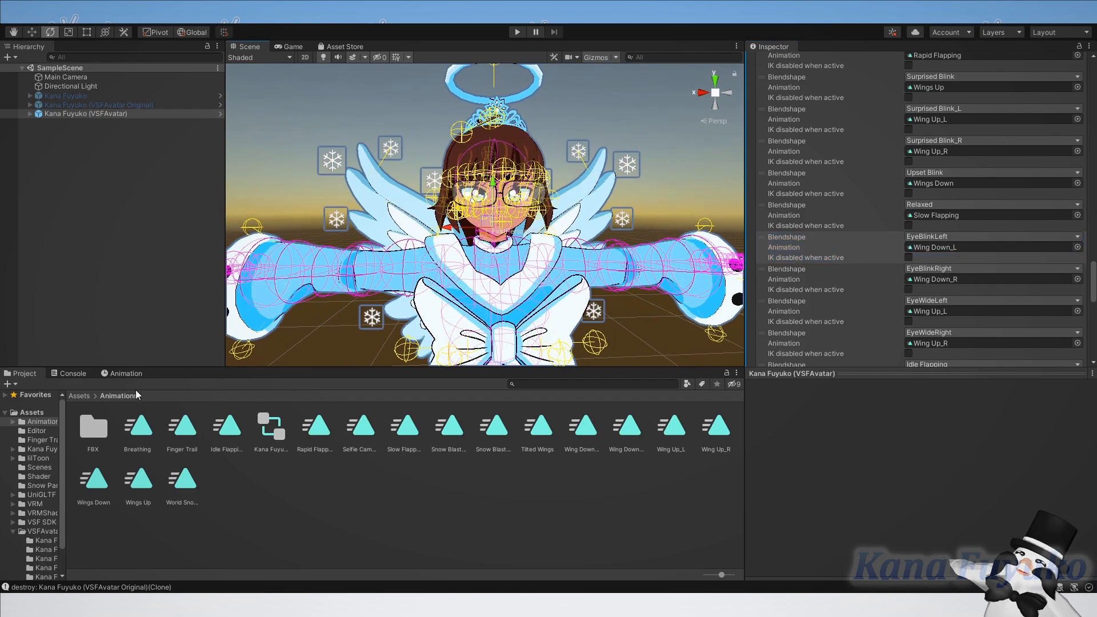
Create a new animation clip named Eye Blink Jiggle_L for the avatar.
left_click(124, 373)
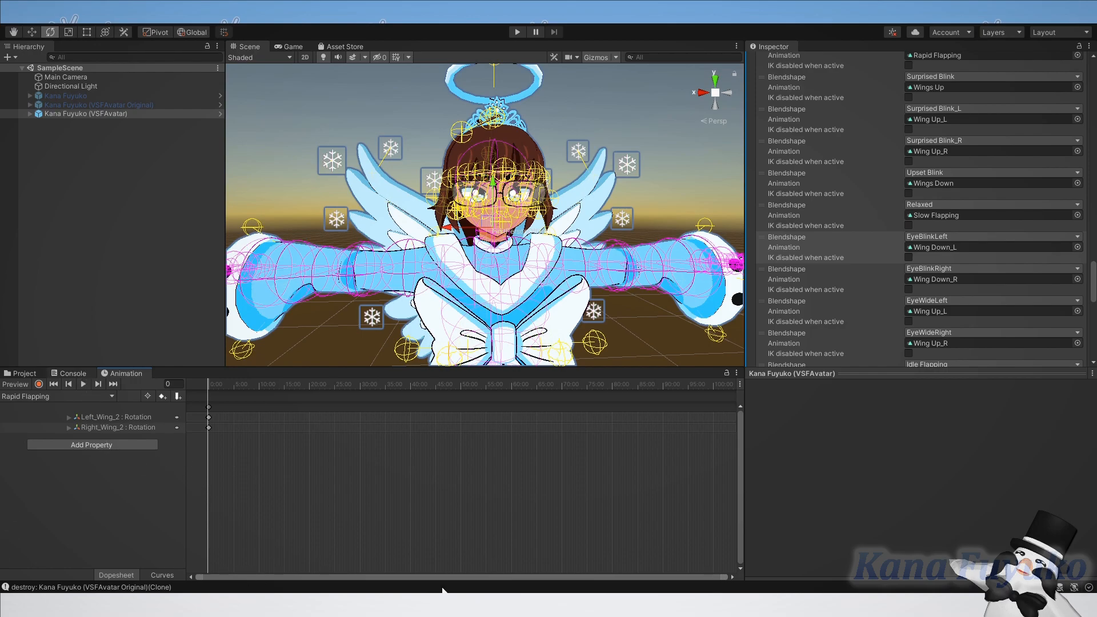
left_click(125, 248)
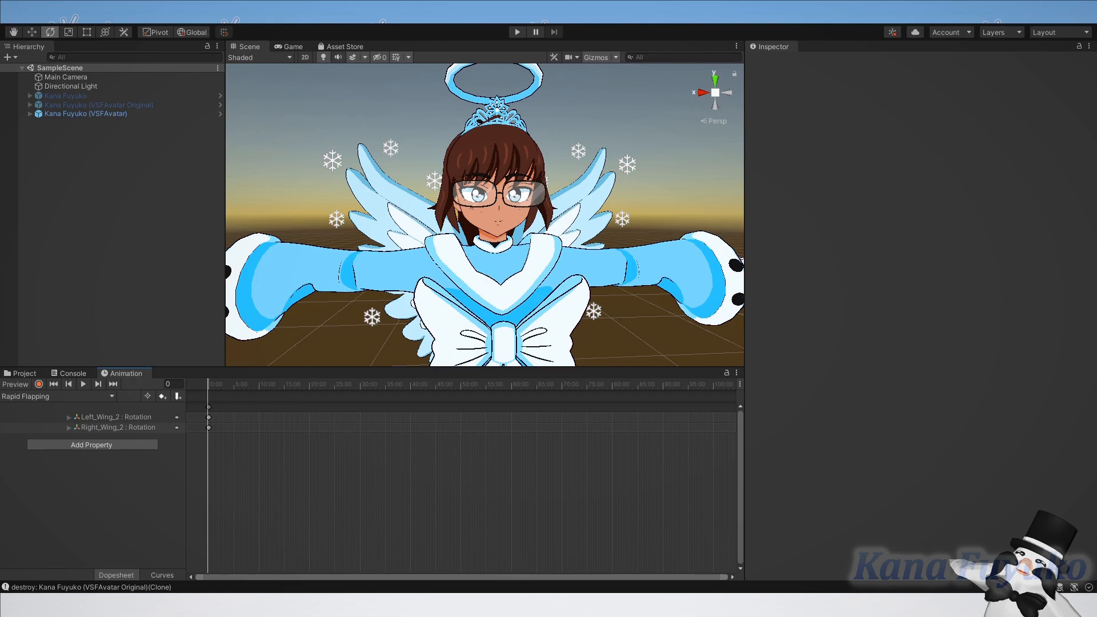
key("Return")
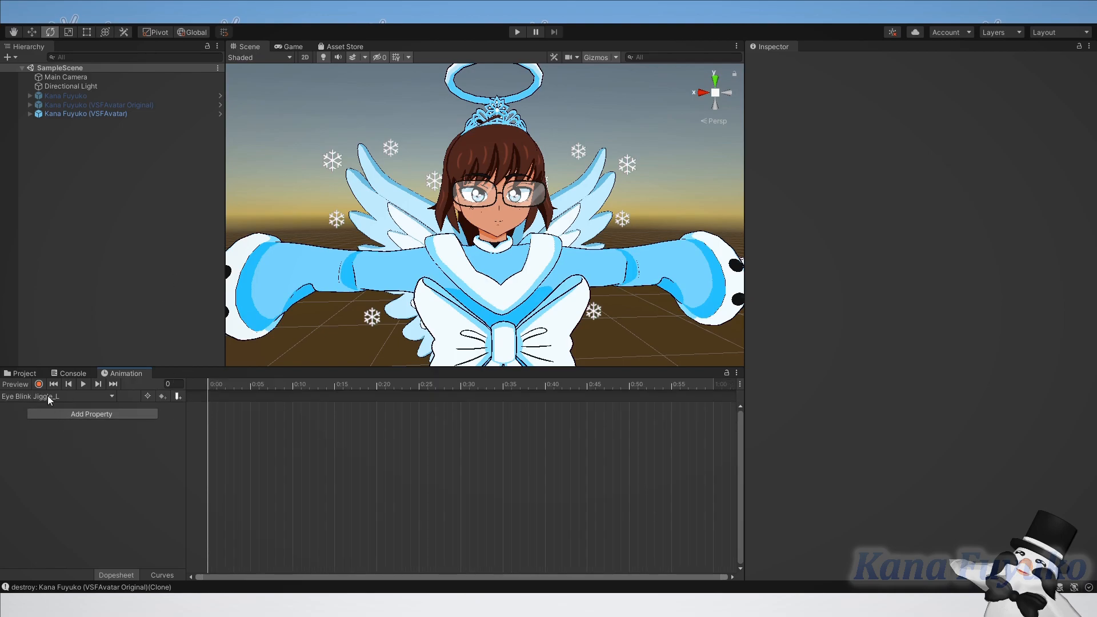
Expand the VSFAvatar object's hierarchy and select its Body mesh.
left_click(30, 115)
left_click(67, 132)
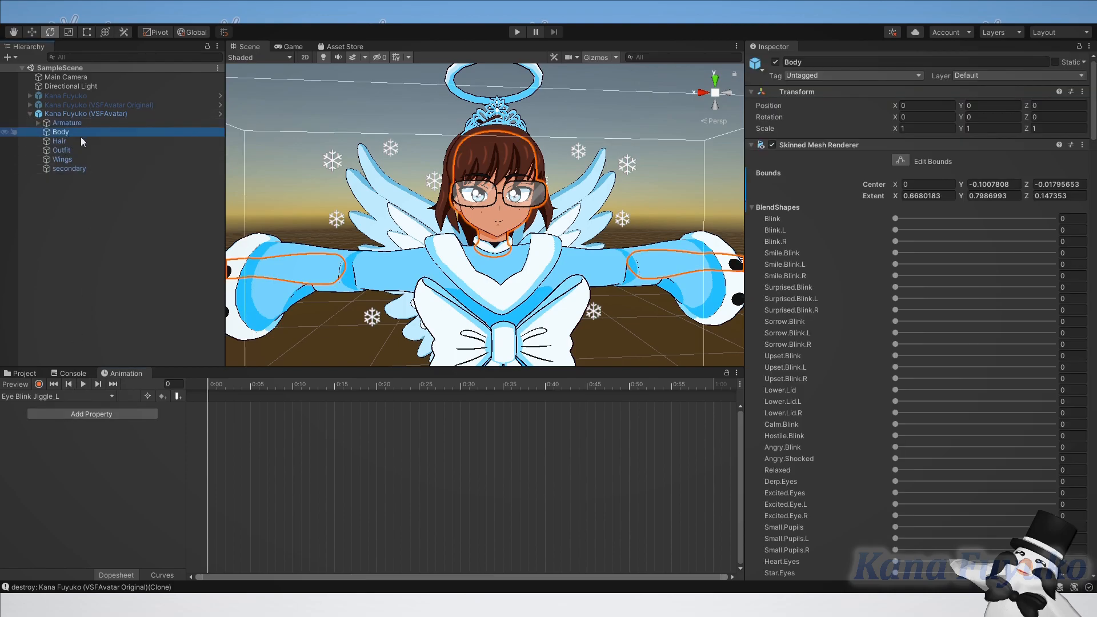
key("f")
right_click_drag(517, 247, 535, 244)
key("w")
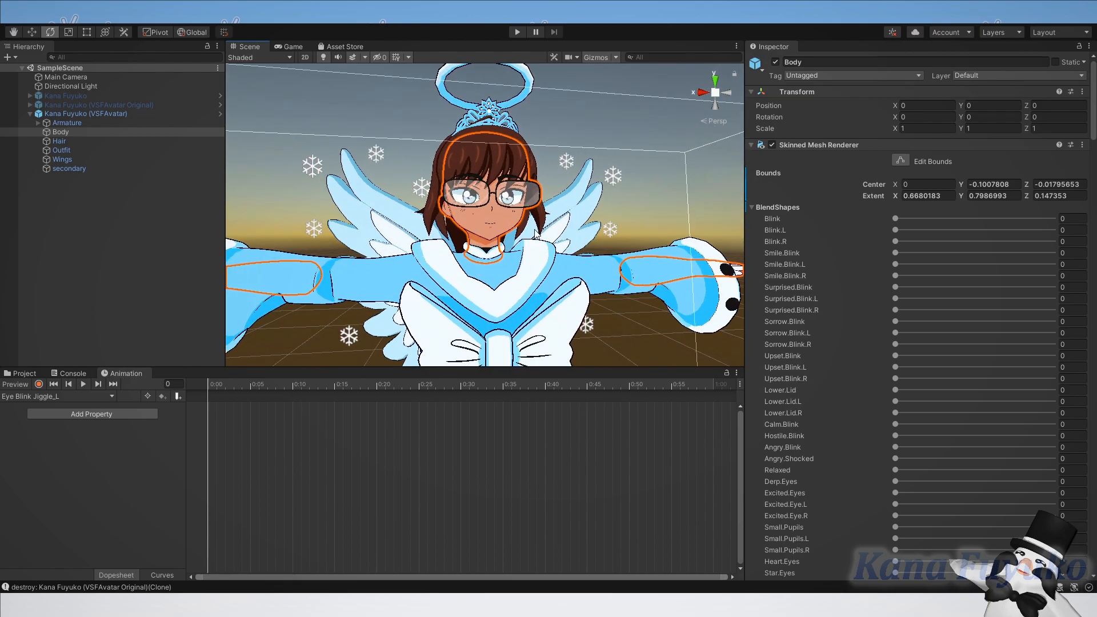
key("s")
right_click_drag(499, 190, 492, 247)
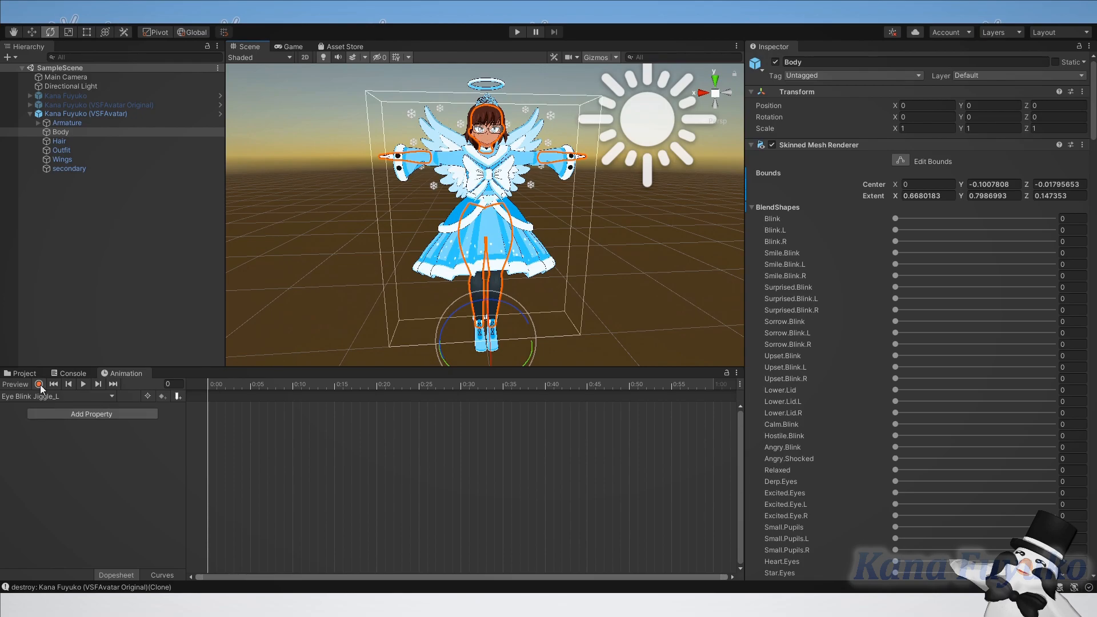
Enable keyframe recording for the Eye Blink Jiggle_L clip and bring the avatar's face into close view.
left_click(39, 385)
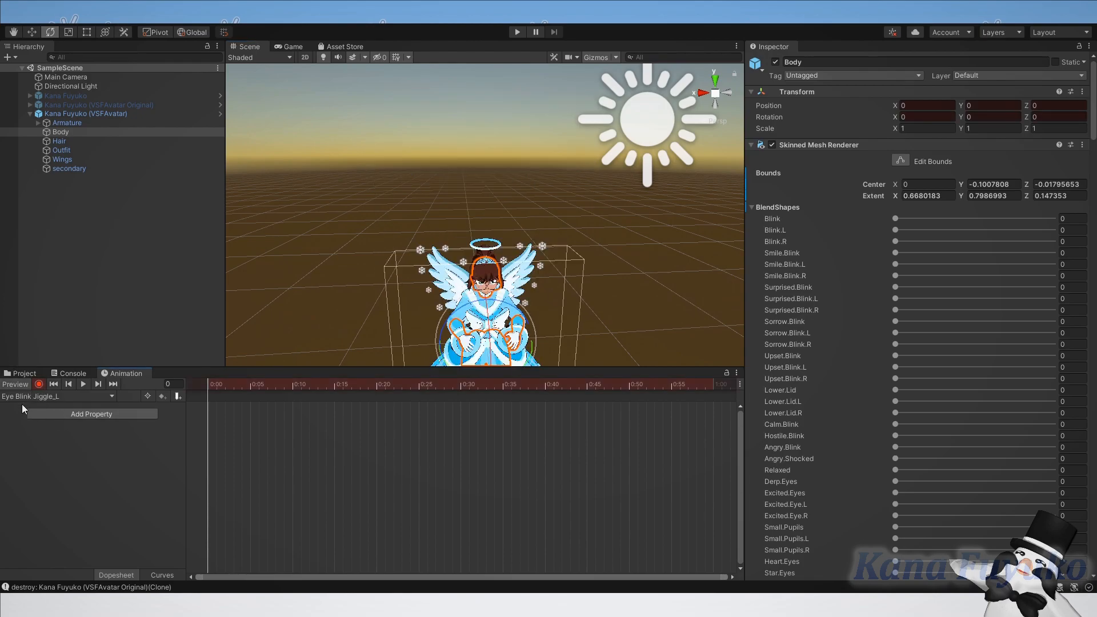
right_click_drag(434, 275, 408, 269)
key("w")
key("s")
key("w")
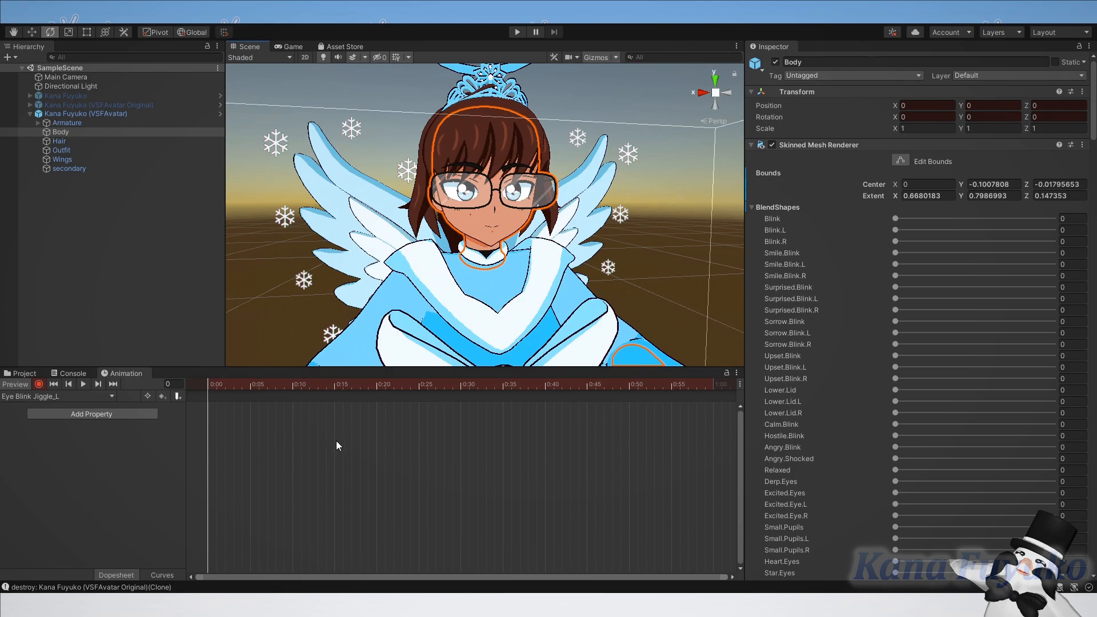
Examine the Body mesh's BlendShapes list, focusing on the eye Highlight.Rotate shapes.
scroll(946, 320, "down", 15)
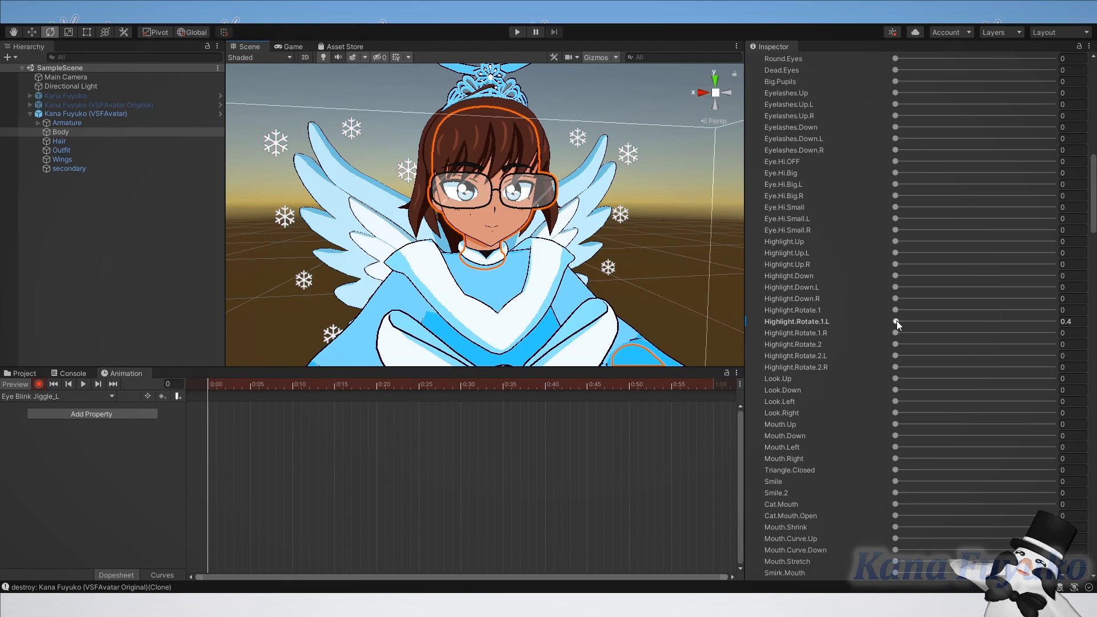
scroll(849, 288, "up", 15)
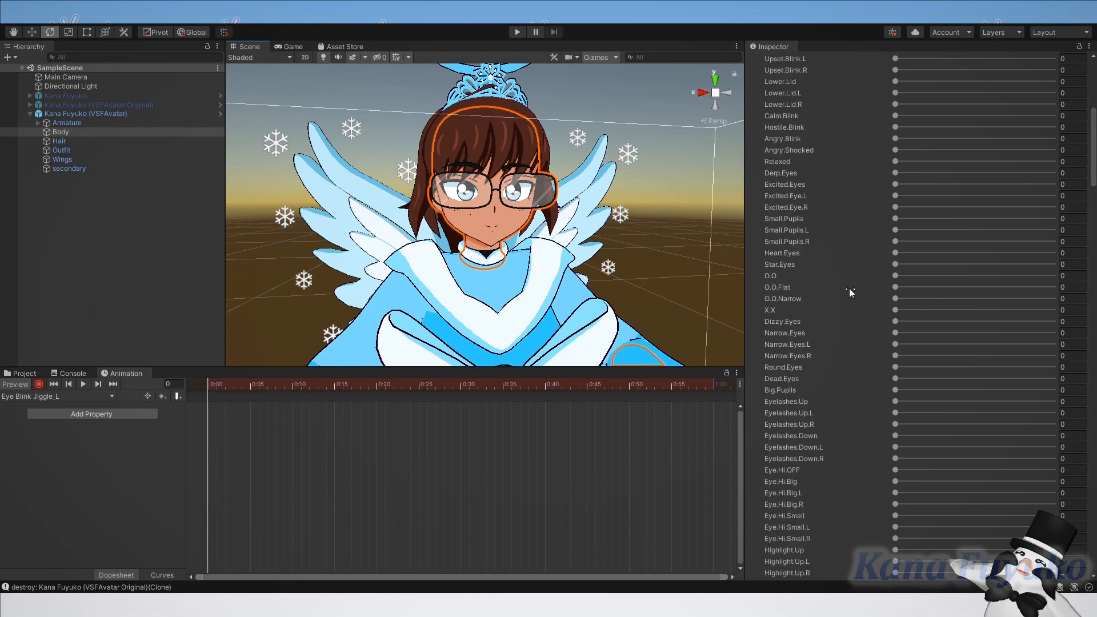
left_click(79, 132)
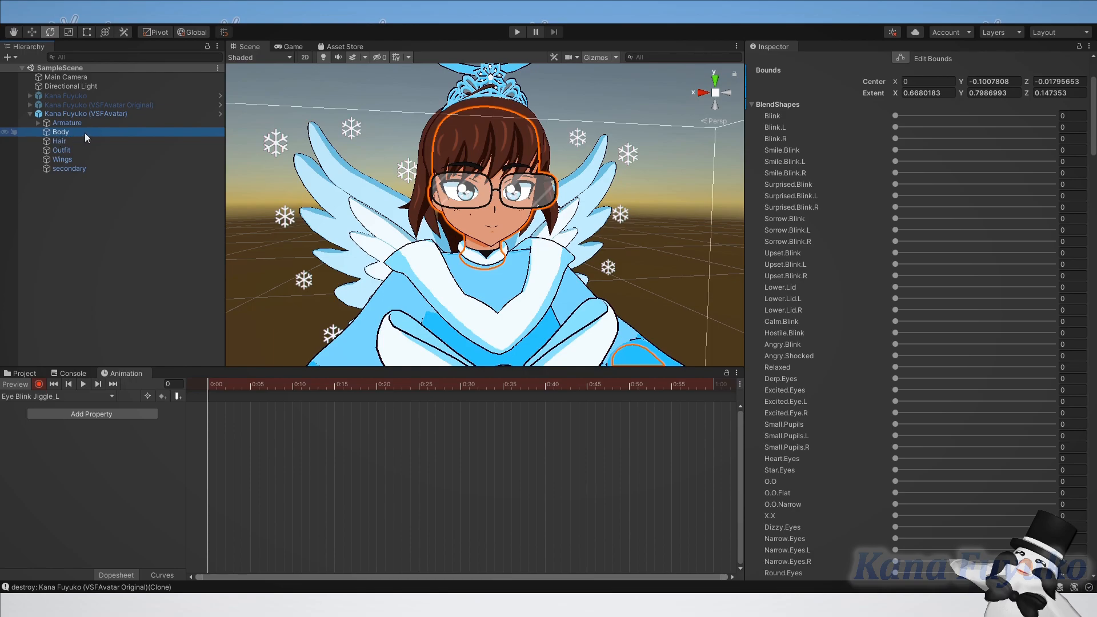
scroll(899, 242, "up", 3)
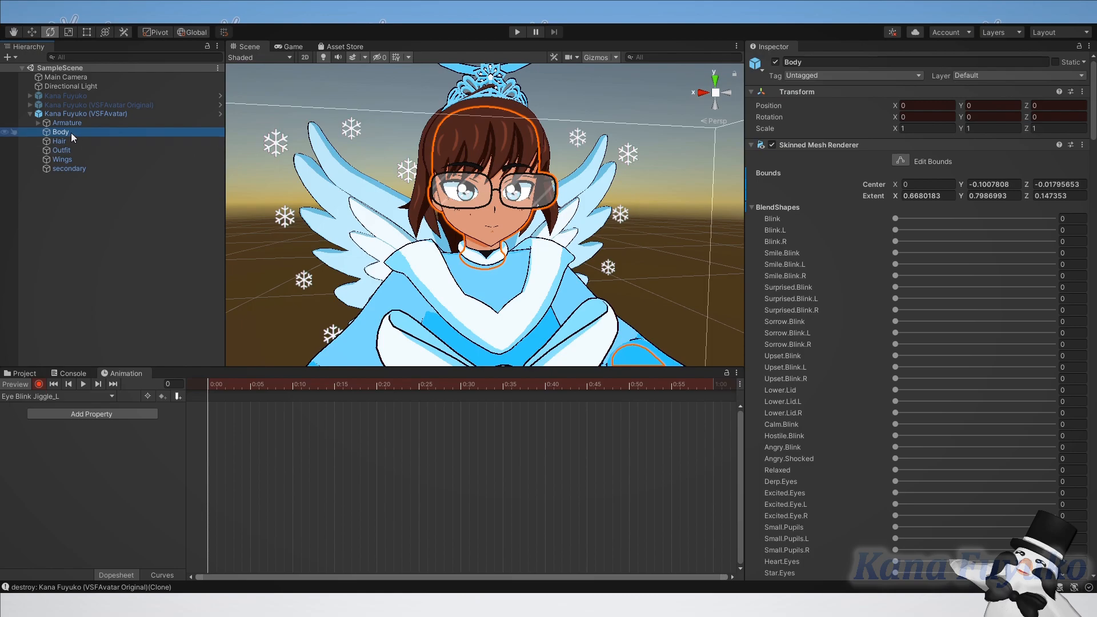
left_click(751, 208)
left_click(751, 208)
scroll(942, 328, "down", 15)
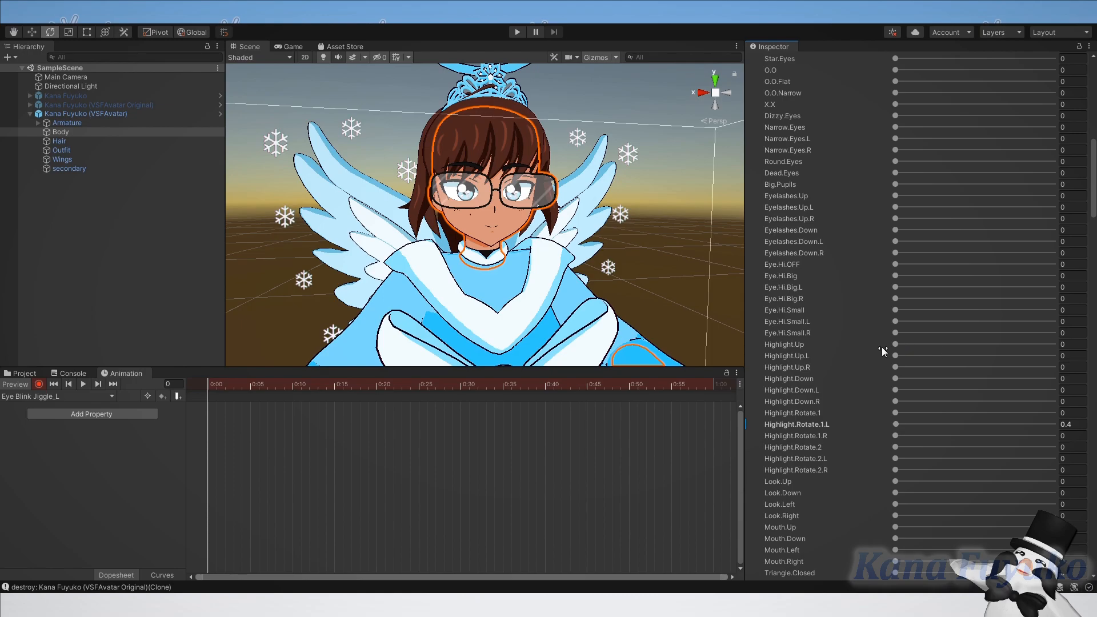
scroll(920, 300, "up", 12)
scroll(783, 273, "down", 15)
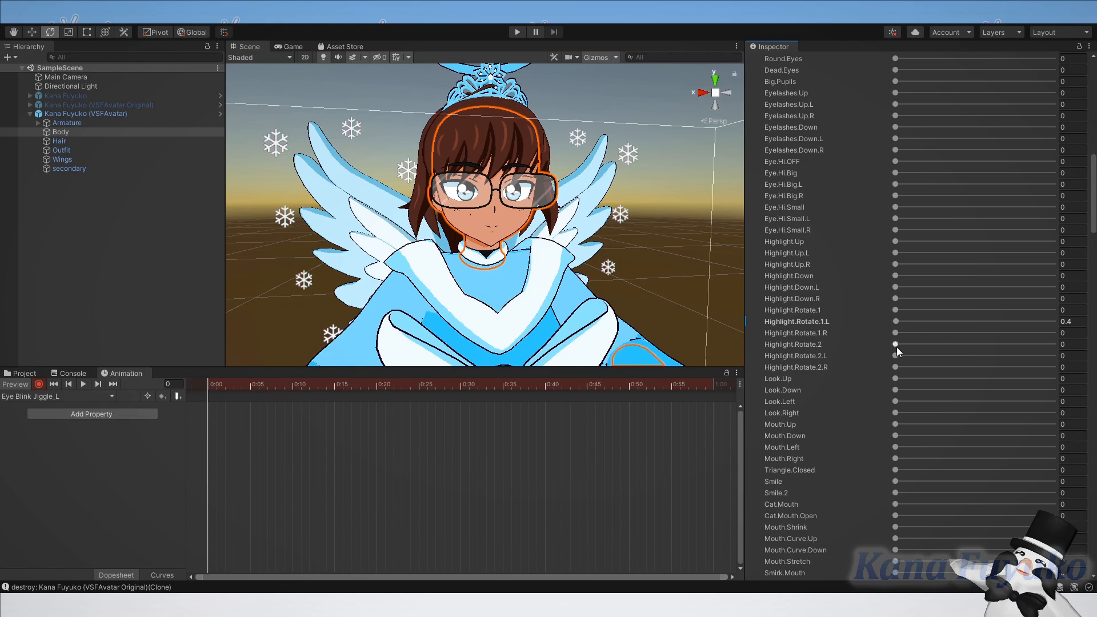
left_click_drag(895, 309, 1054, 309)
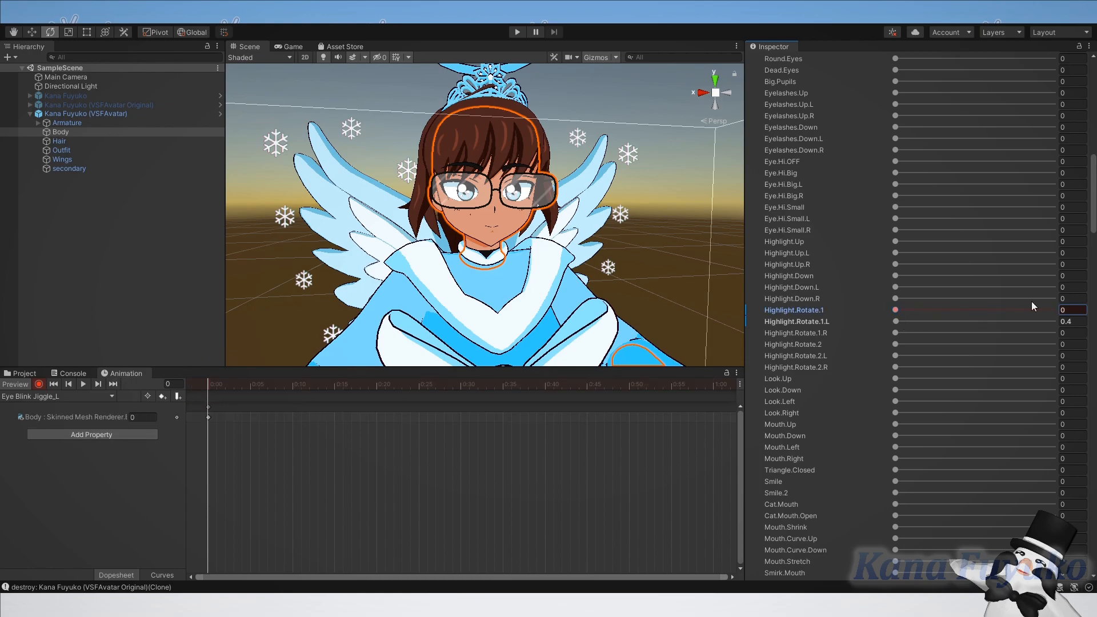
left_click_drag(767, 328, 824, 314)
key("ctrl+z")
Record a first-frame key for the Body's Highlight.Rotate.1.L blendshape with its value set to 0.
left_click_drag(900, 323, 797, 327)
left_click_drag(994, 309, 911, 339)
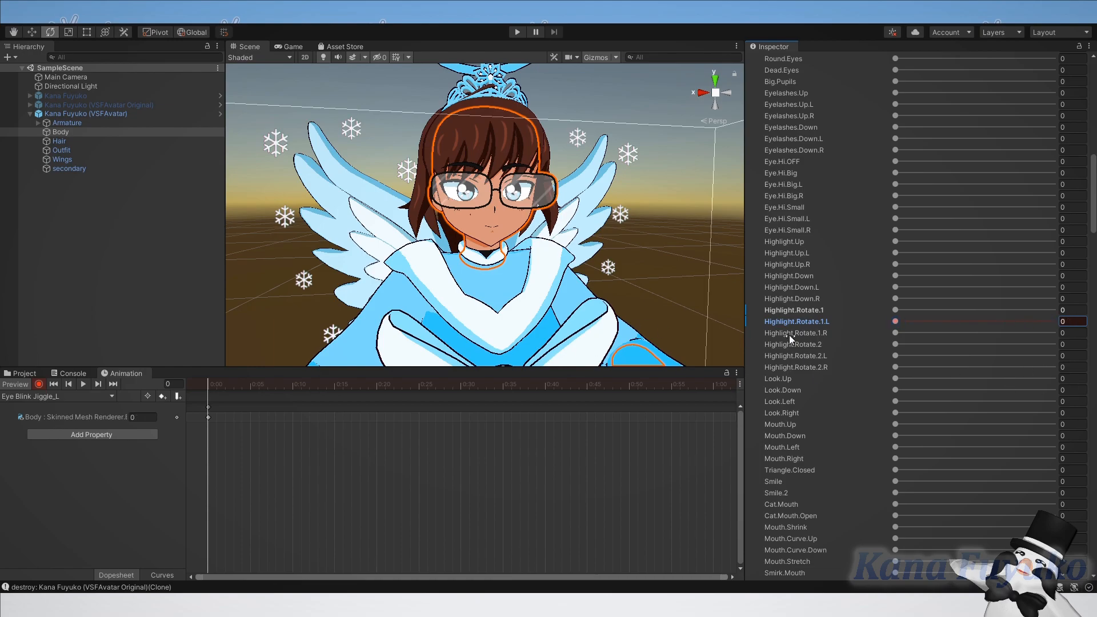
Key the Highlight.Rotate.1.L blendshape at 100 on frame 10 and at 0 on frame 20 of the Eye Blink Jiggle_L clip.
left_click(903, 355)
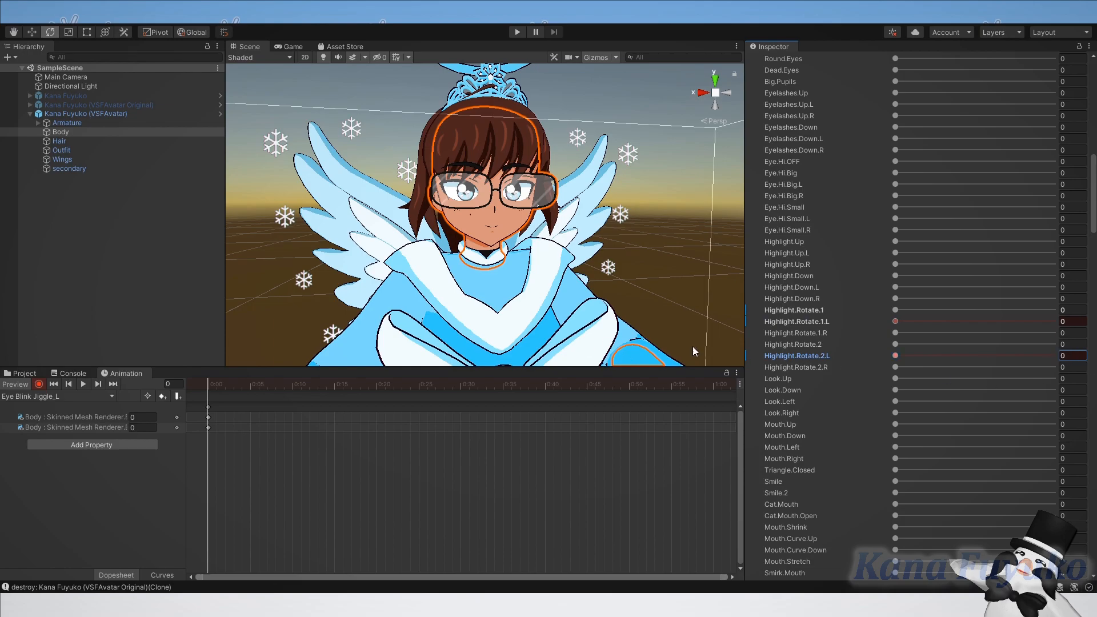
key("ctrl+z")
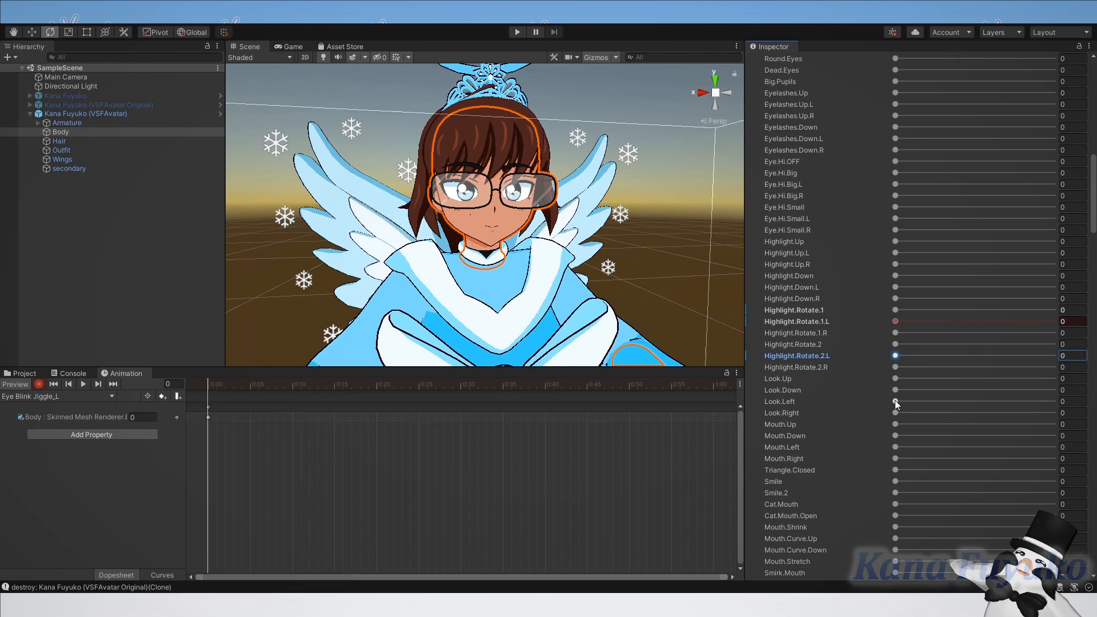
scroll(535, 203, "up", 5)
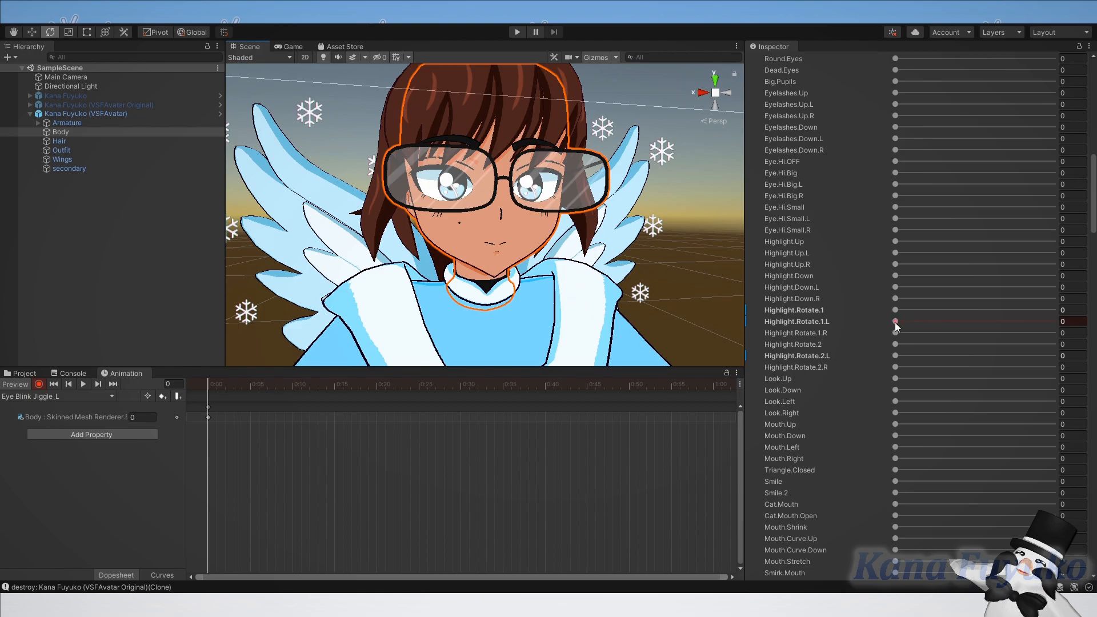
scroll(255, 429, "up", 3)
left_click(347, 390)
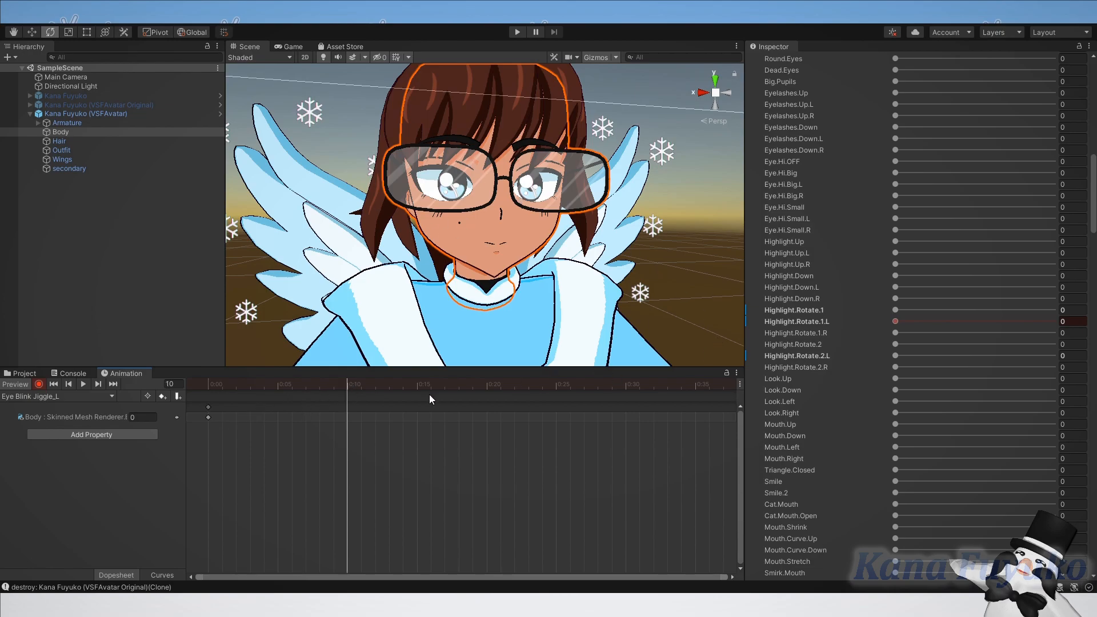
left_click_drag(925, 324, 1055, 333)
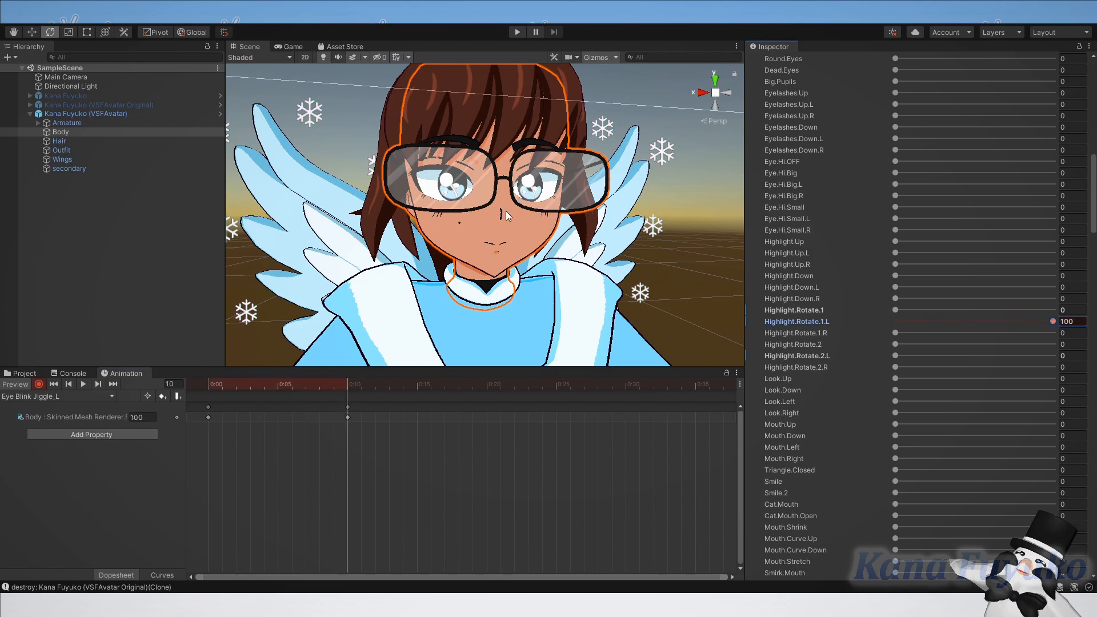
left_click(491, 386)
left_click_drag(962, 327, 791, 327)
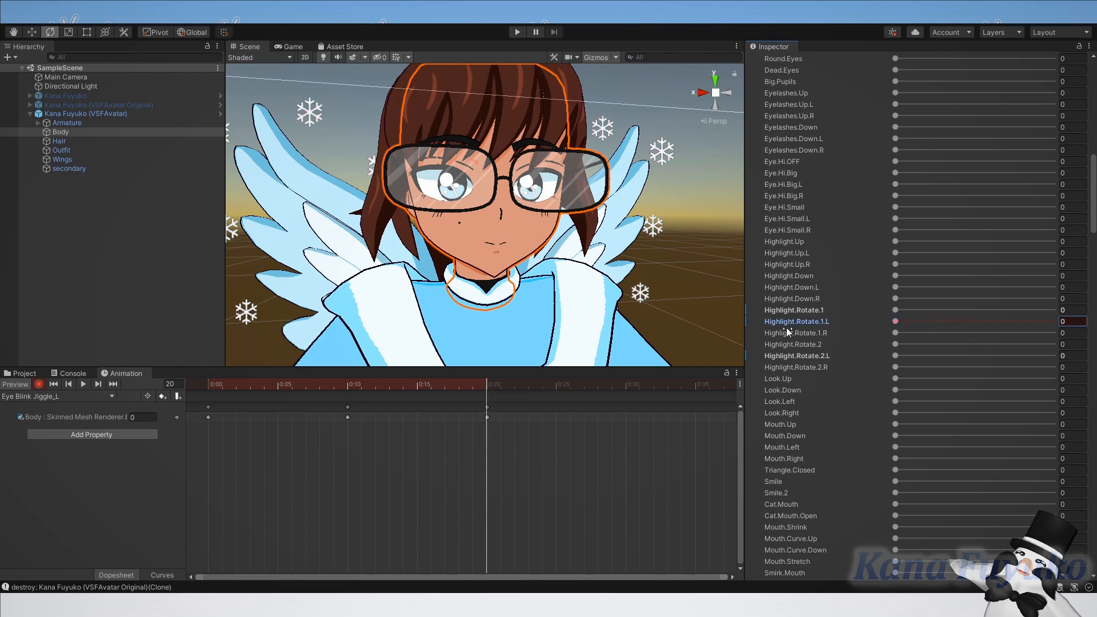
Key the Highlight.Rotate.1.L blendshape at 100 on frame 30 and back at 0 on frame 40.
left_click(626, 385)
left_click_drag(912, 330, 1063, 325)
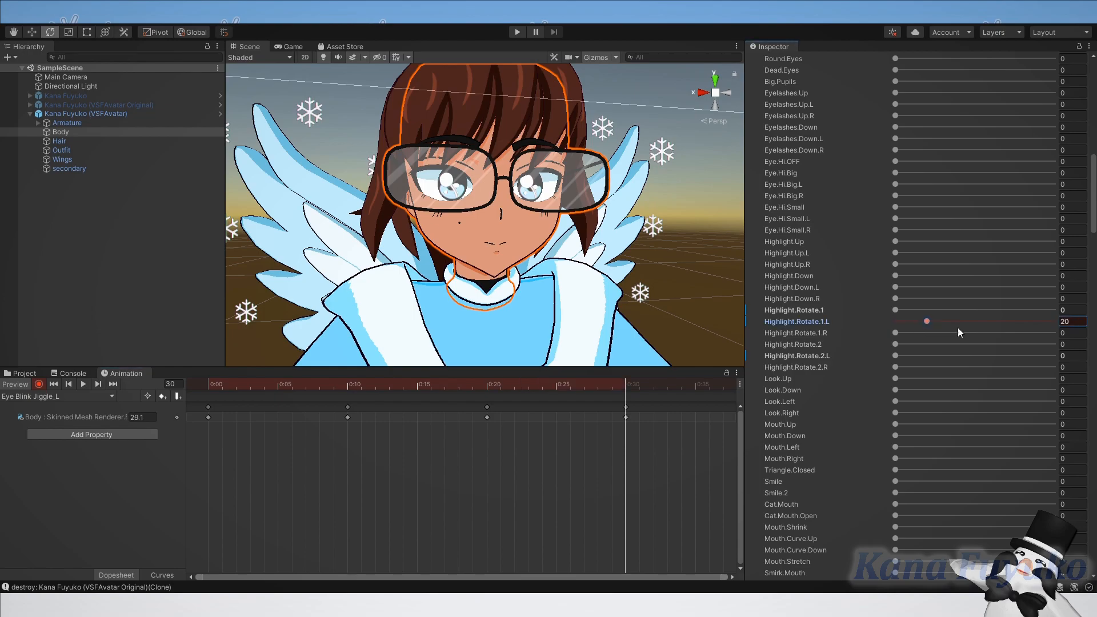
scroll(603, 432, "down", 2)
left_click(644, 385)
left_click_drag(1051, 321, 638, 321)
scroll(311, 391, "down", 1)
Preview the Eye Blink Jiggle_L clip from the first frame, watching the avatar's eye highlight and the keyframe timing.
left_click(208, 382)
left_click(83, 385)
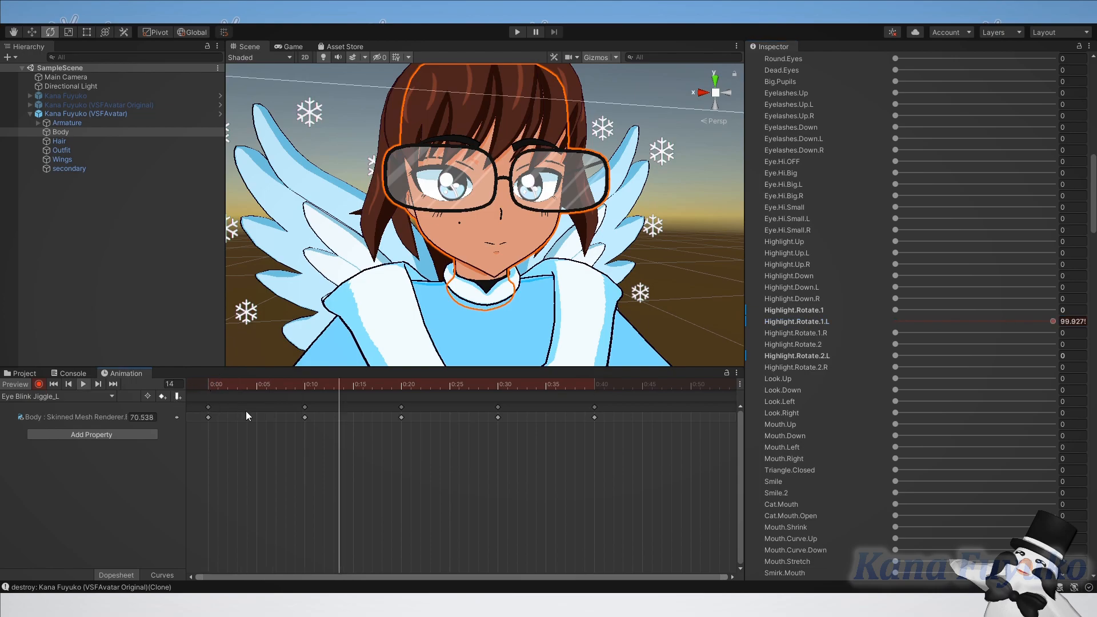
key("space")
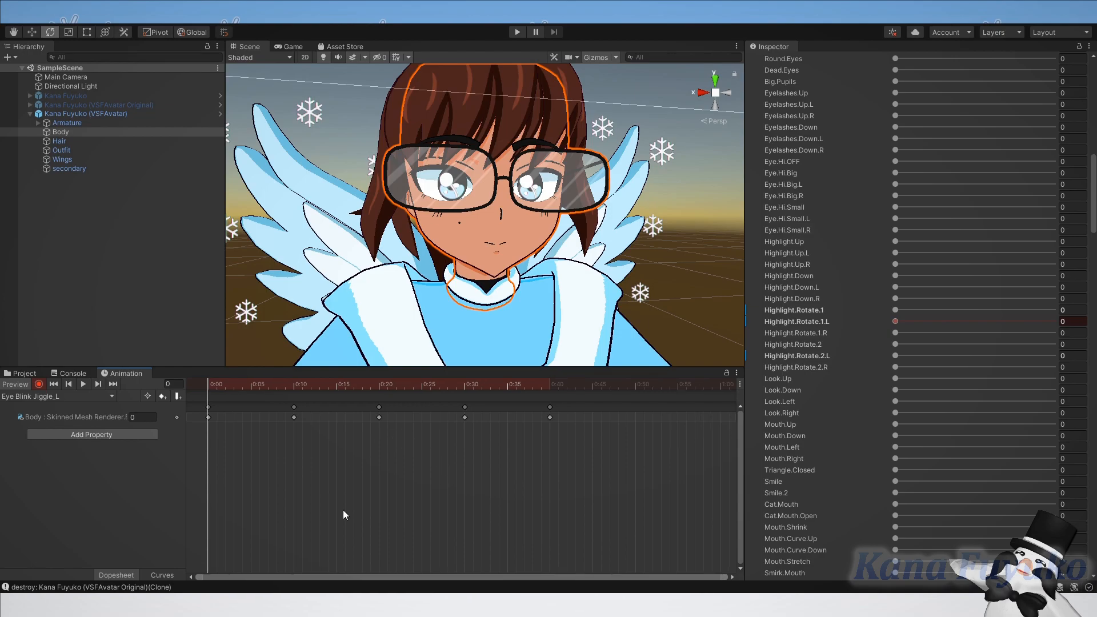
scroll(292, 484, "down", 2)
scroll(293, 482, "down", 4)
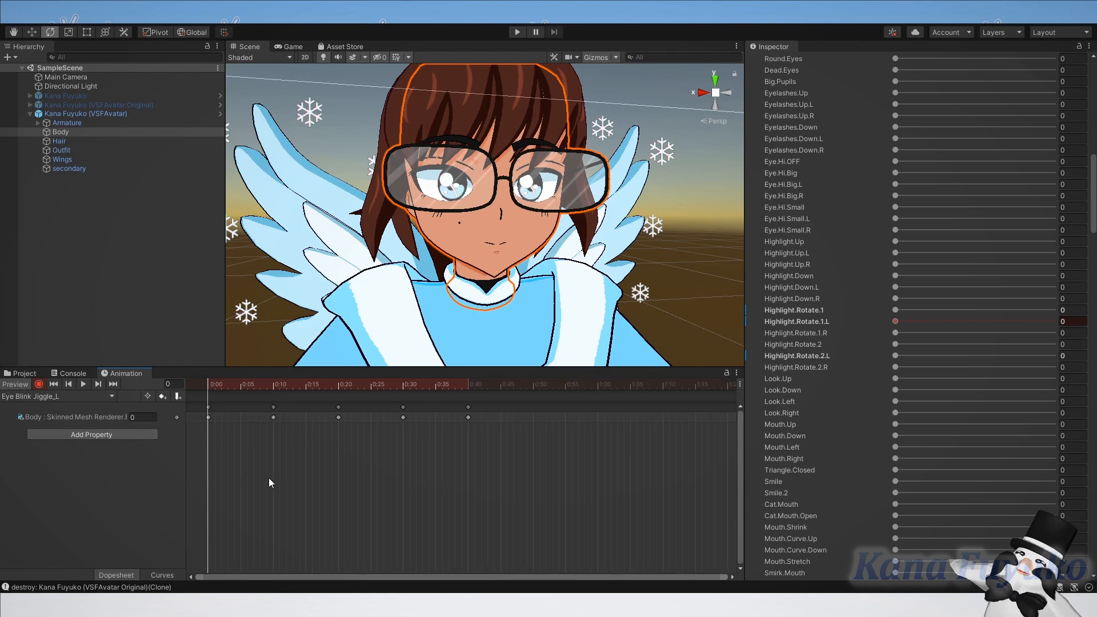
scroll(267, 443, "up", 2)
scroll(372, 446, "up", 1)
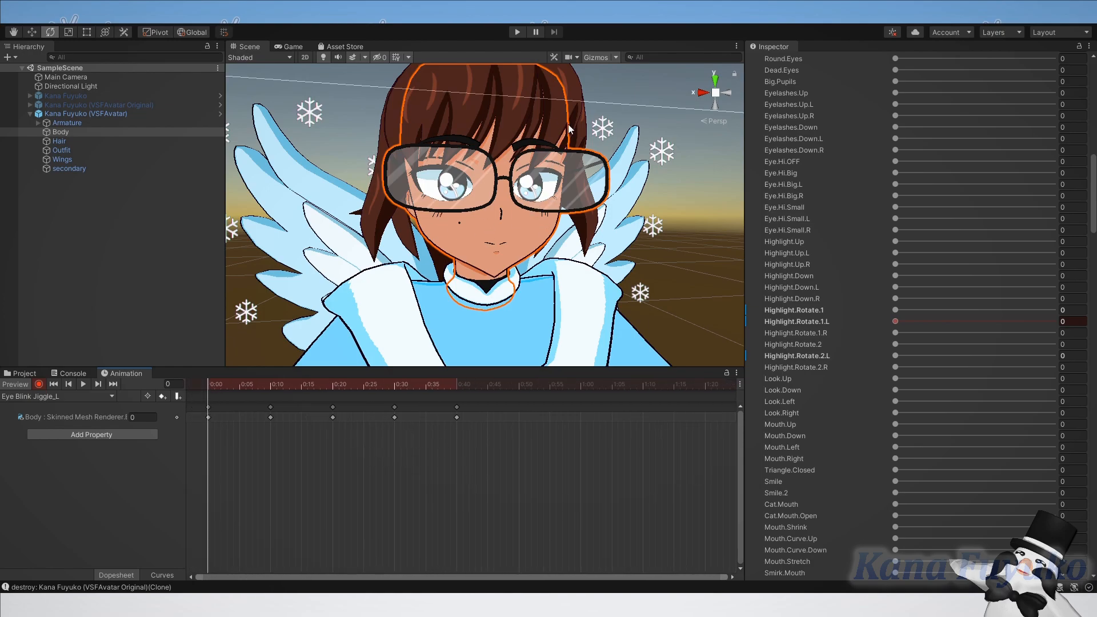
scroll(263, 419, "up", 2)
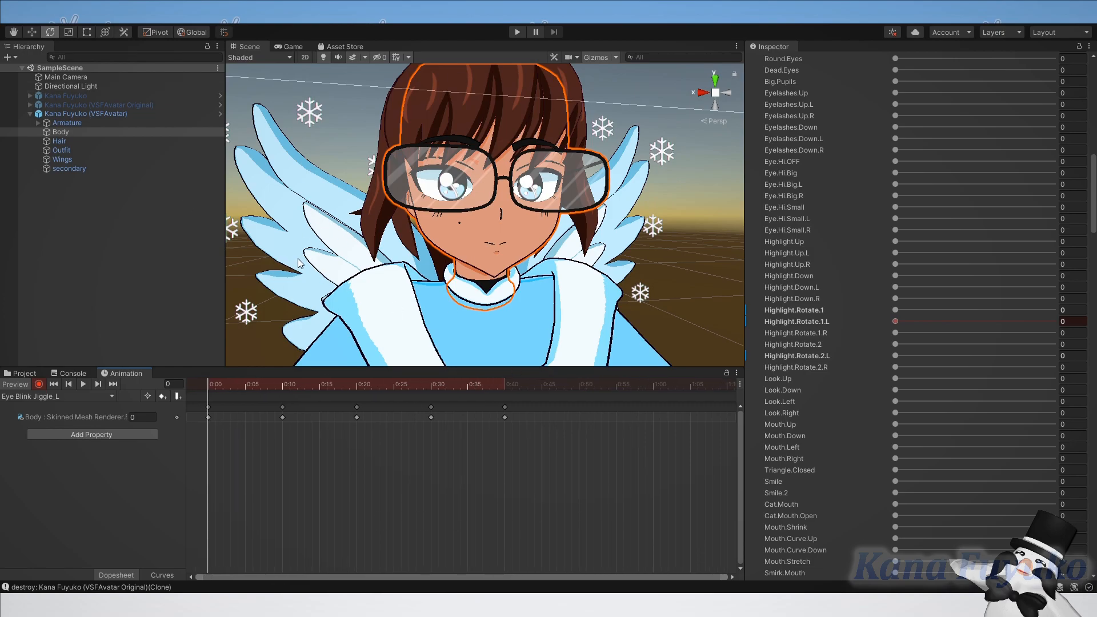
key("space")
Try a Blink.L blendshape value of 47.8 at frame 20 on the Body mesh, and undo it.
left_click_drag(395, 385, 357, 413)
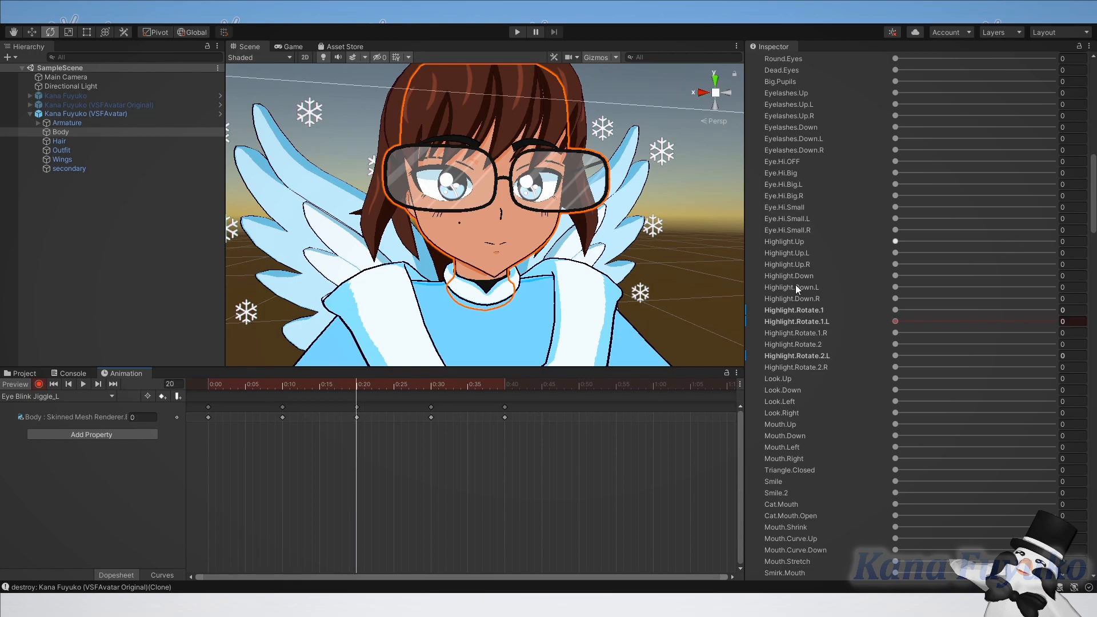
scroll(811, 297, "up", 10)
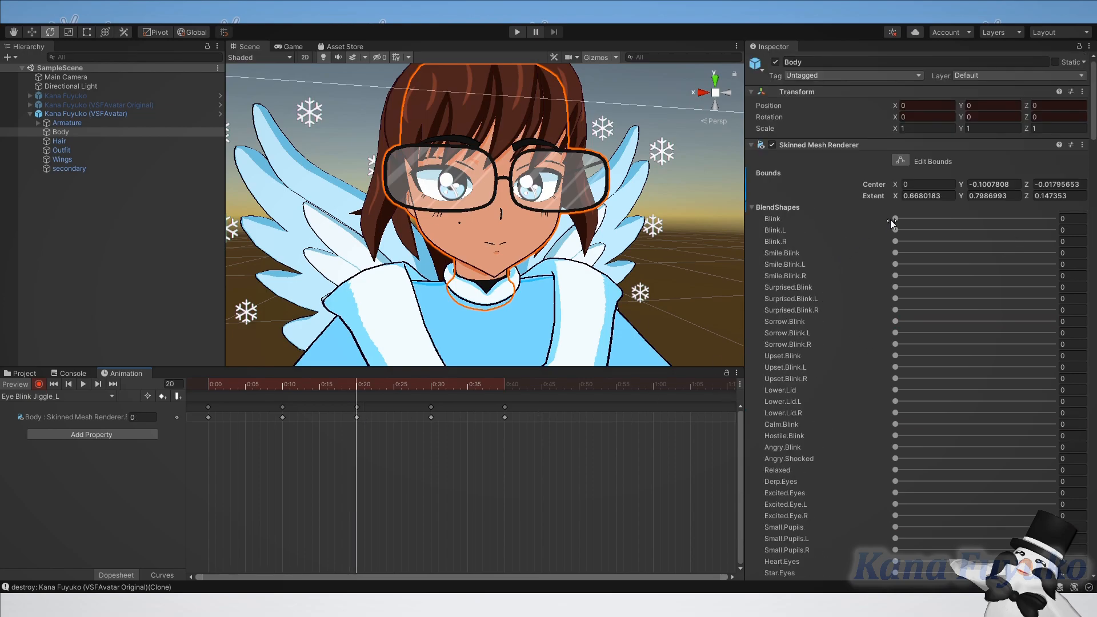
left_click_drag(895, 229, 966, 239)
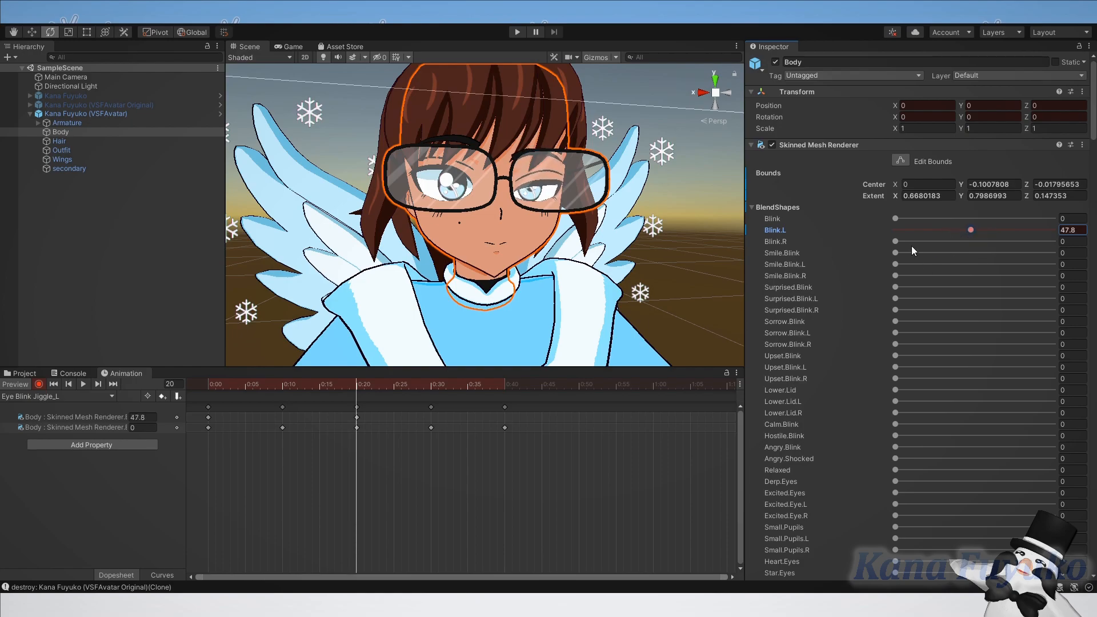
key("ctrl+z")
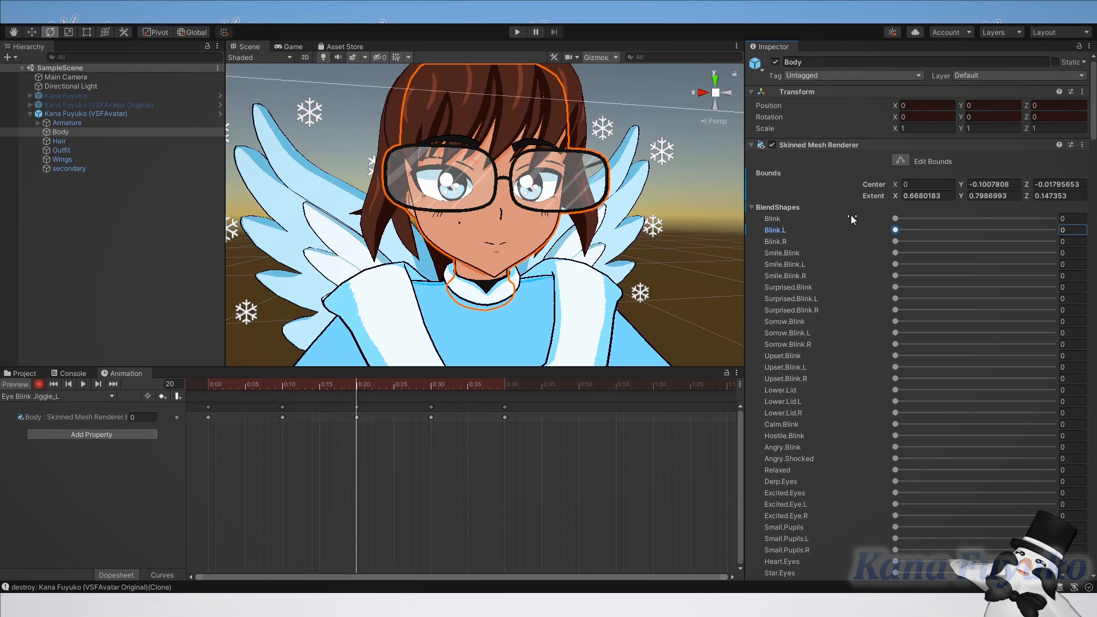
Replay the eye highlight animation from frame 0 and return the playhead to the first frame.
left_click(196, 382)
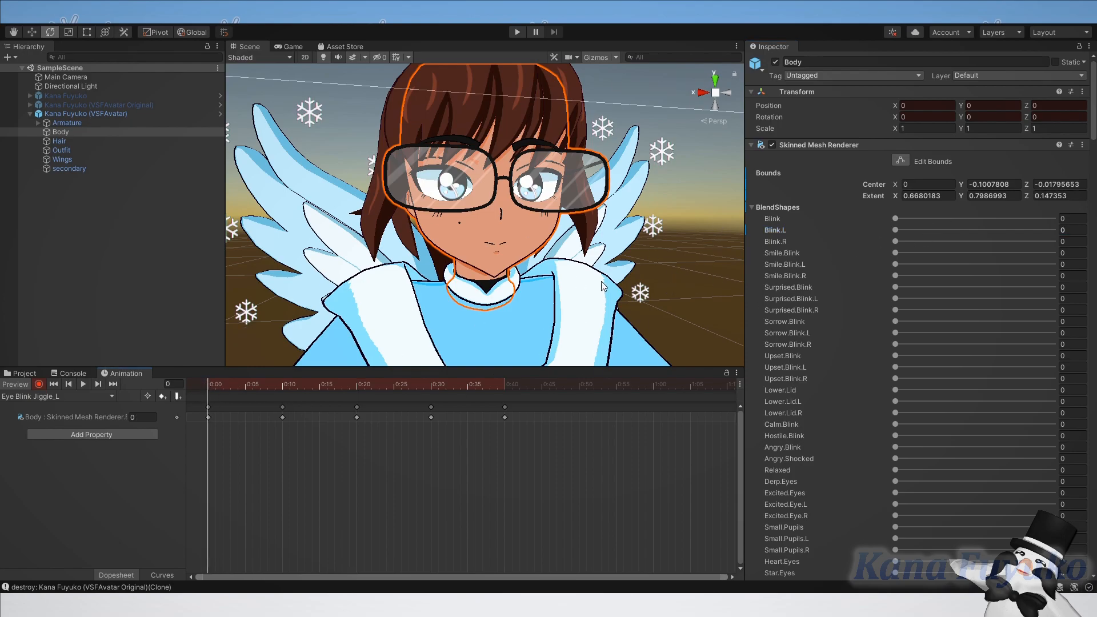
key("space")
key("space")
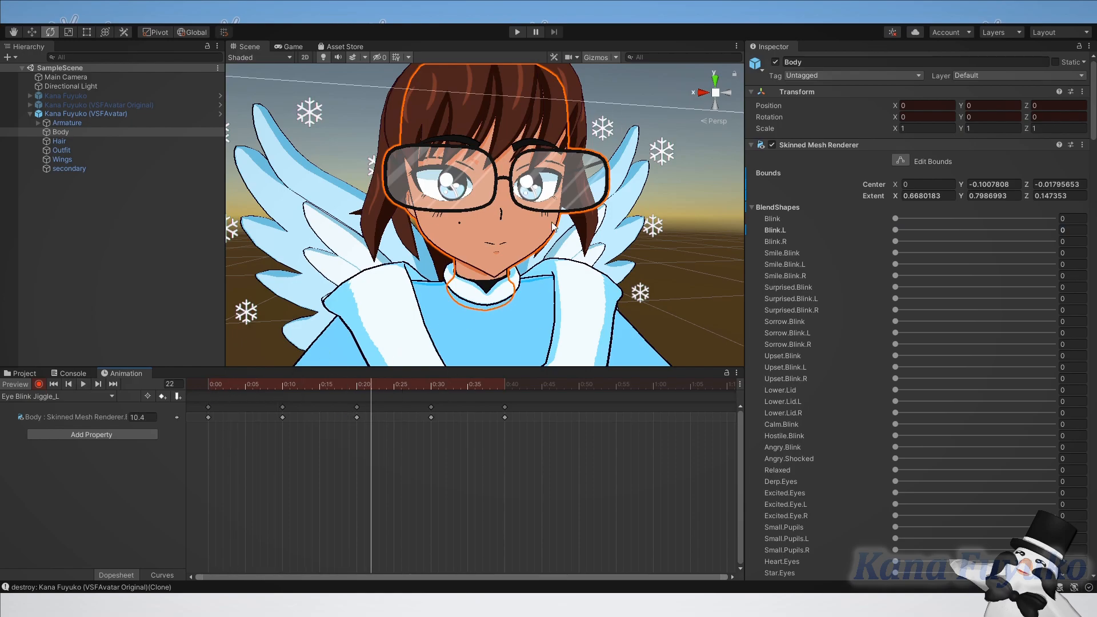
left_click_drag(341, 383, 184, 380)
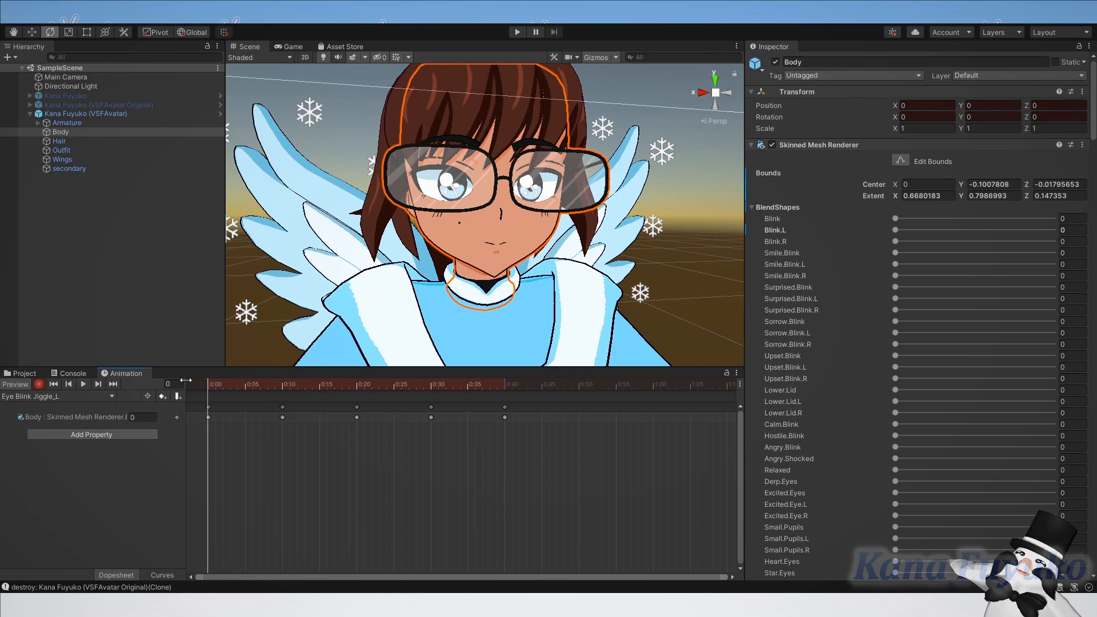
Examine the Body mesh's BlendShapes list, comparing the A mouth shape with the eyeBlink and jawOpen tracking shapes.
scroll(955, 369, "down", 20)
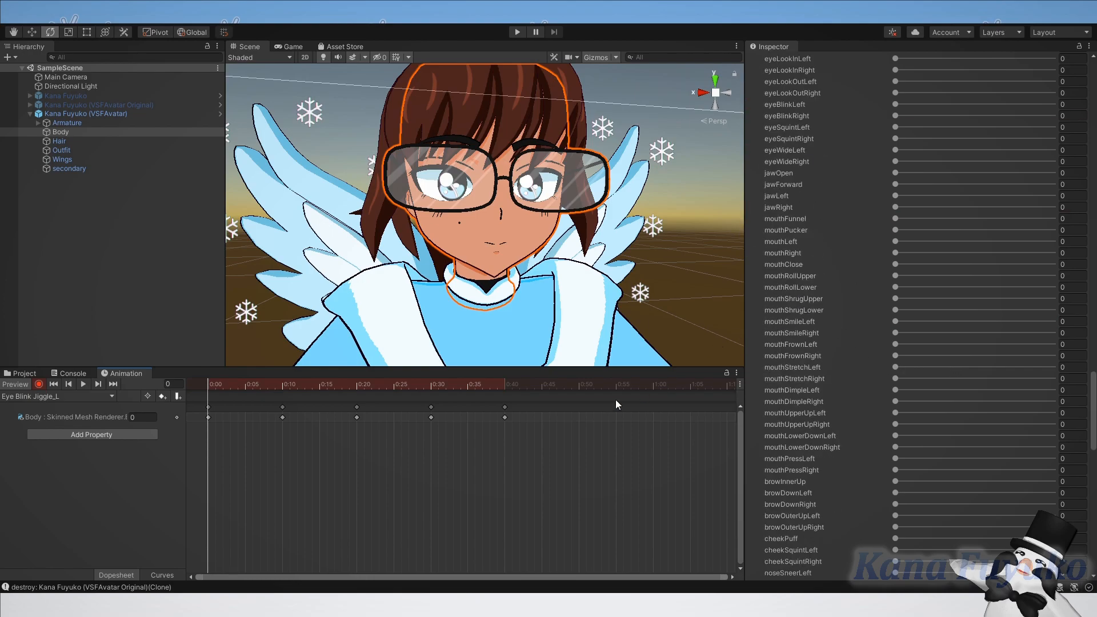
scroll(897, 360, "up", 6)
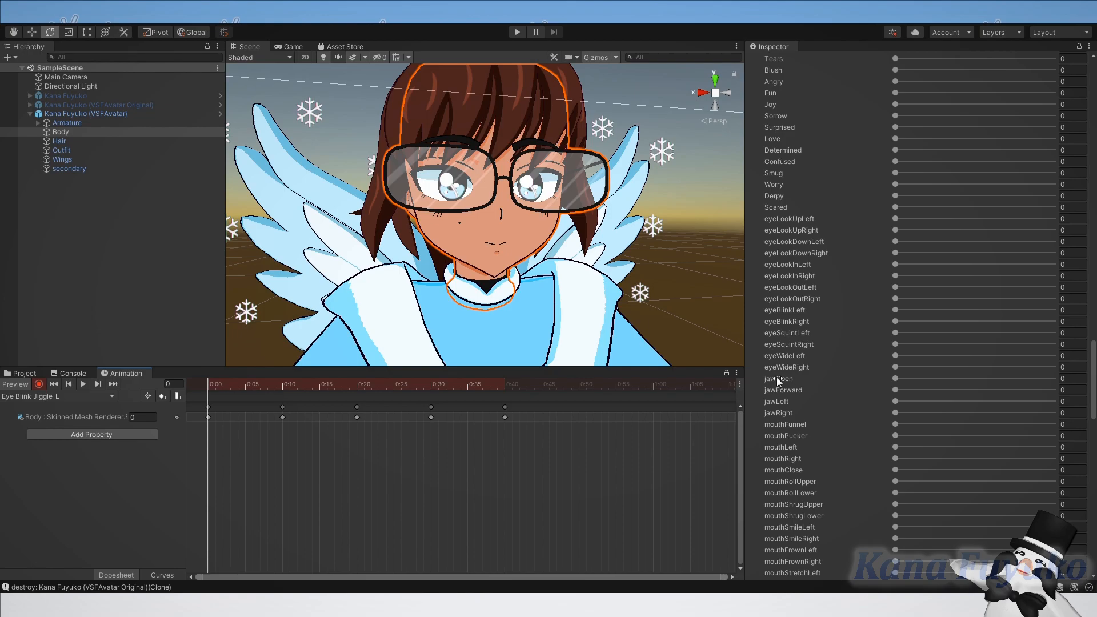
scroll(780, 365, "up", 20)
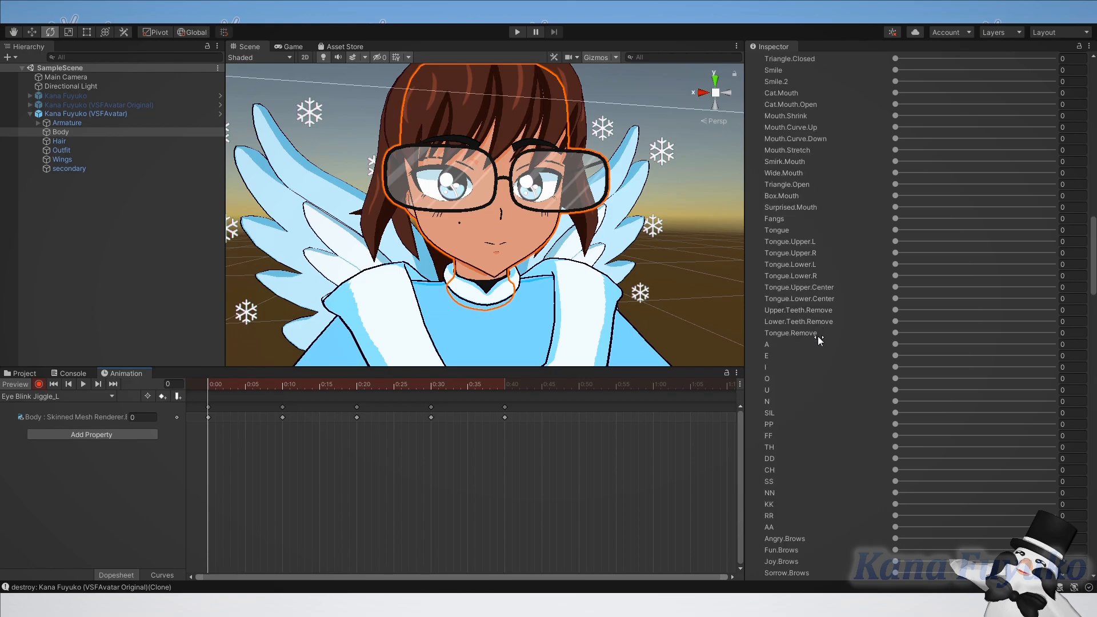
scroll(785, 348, "down", 3)
left_click(772, 240)
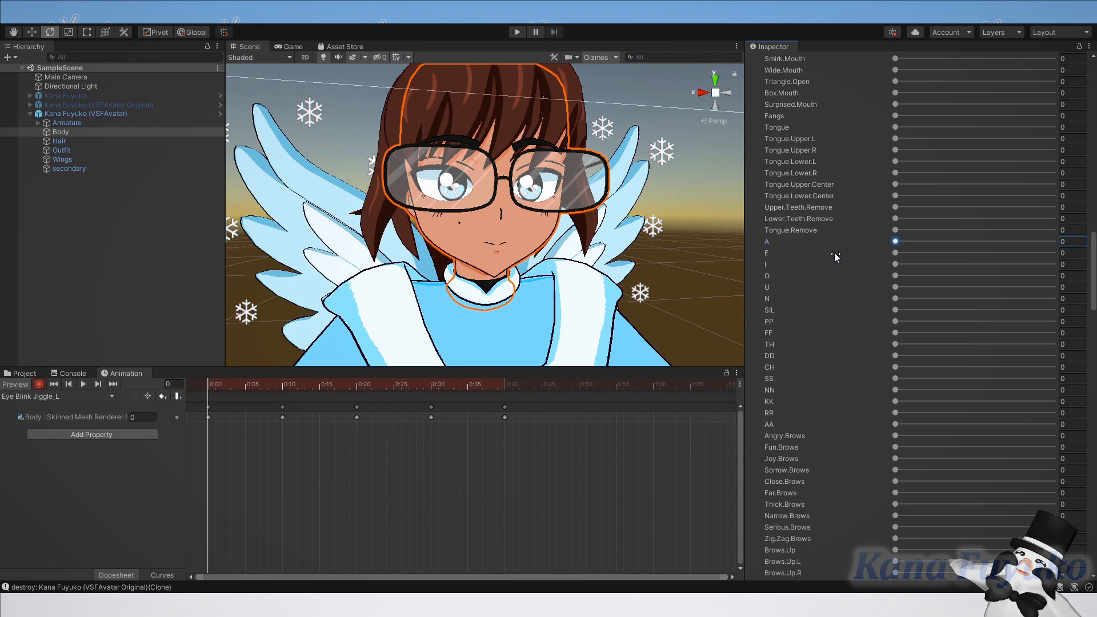
scroll(856, 291, "down", 15)
scroll(848, 310, "down", 12)
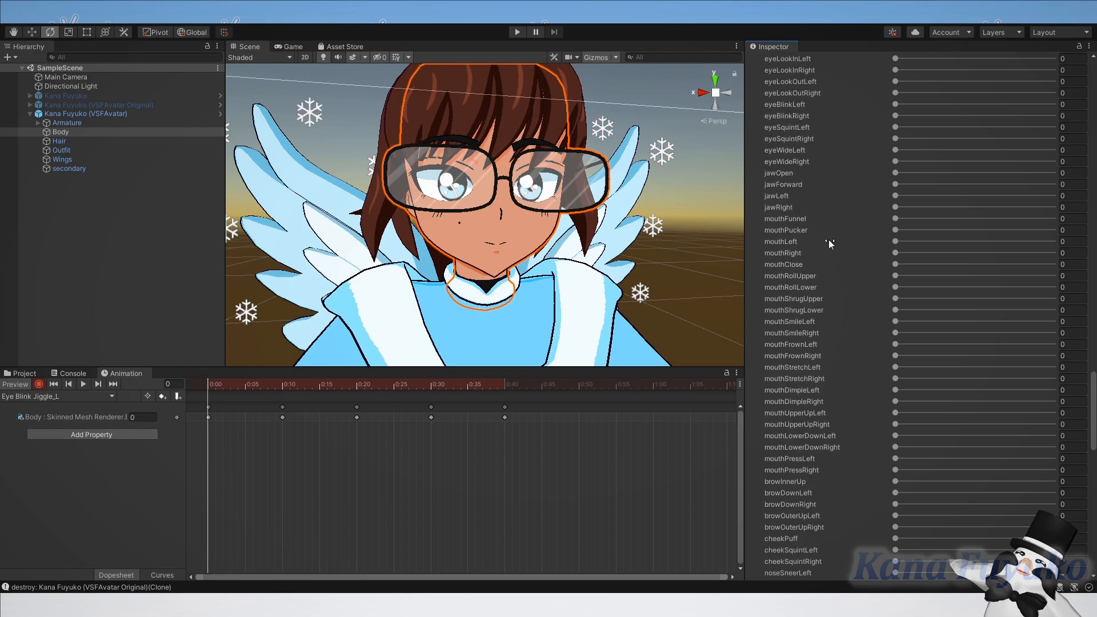
Try the Body's jawOpen blendshape at about 94 to demonstrate the open mouth, and undo it.
left_click(790, 171)
left_click_drag(895, 173, 1047, 167)
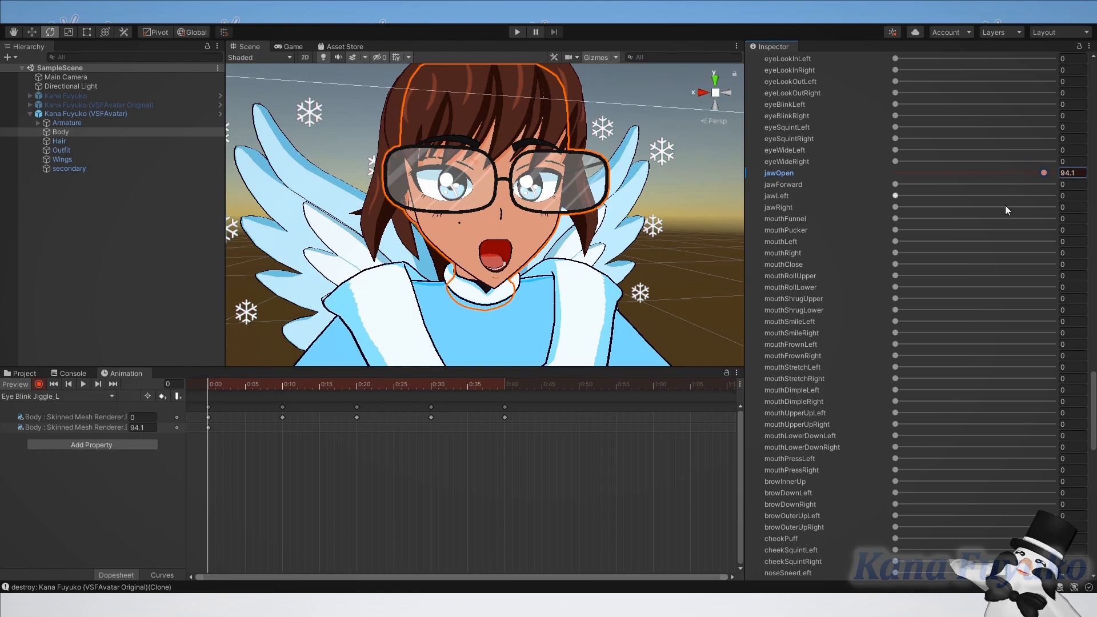
mouse_move(1044, 172)
left_mouse_down()
mouse_move(1058, 174)
mouse_move(1046, 186)
left_mouse_up()
key("ctrl+z")
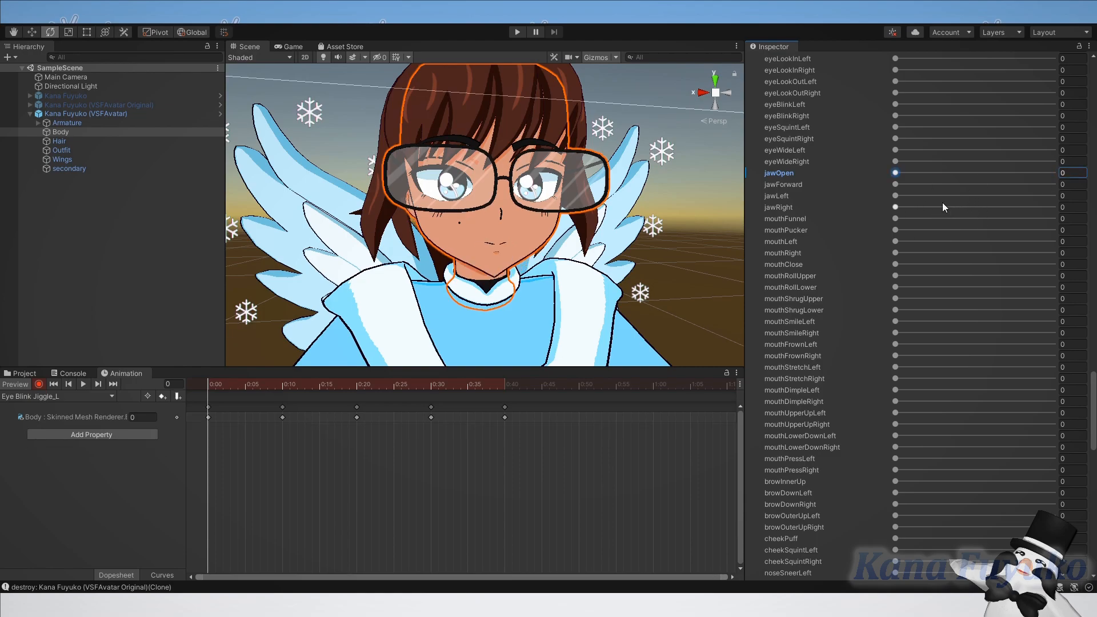
Enable keyframe recording for the JawOpen Jiggle clip.
scroll(917, 188, "up", 9)
scroll(851, 346, "down", 3)
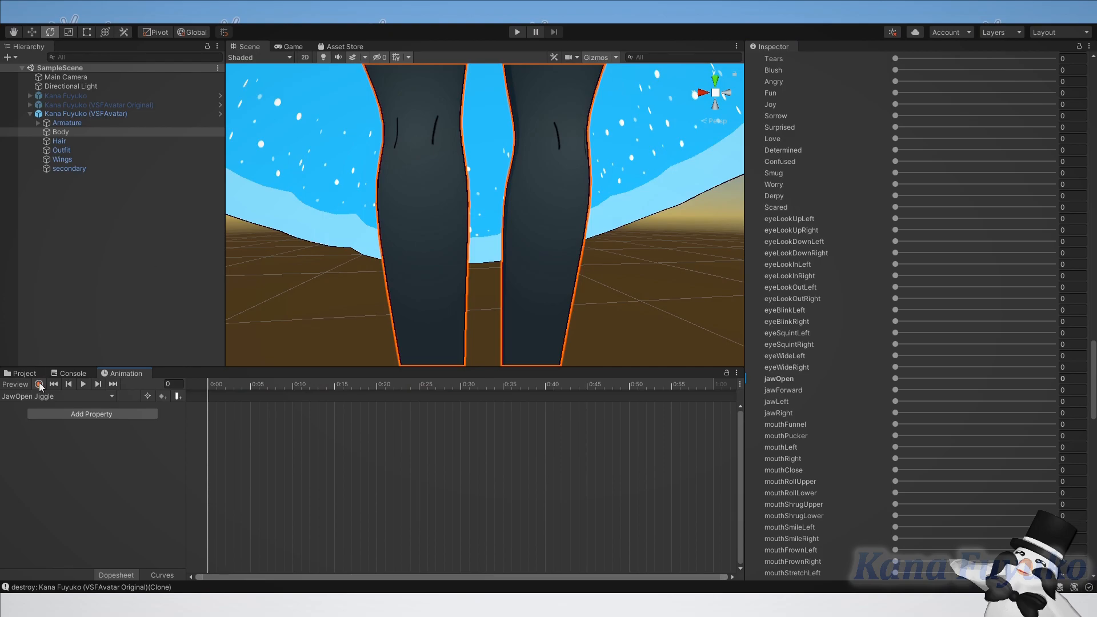
left_click(39, 384)
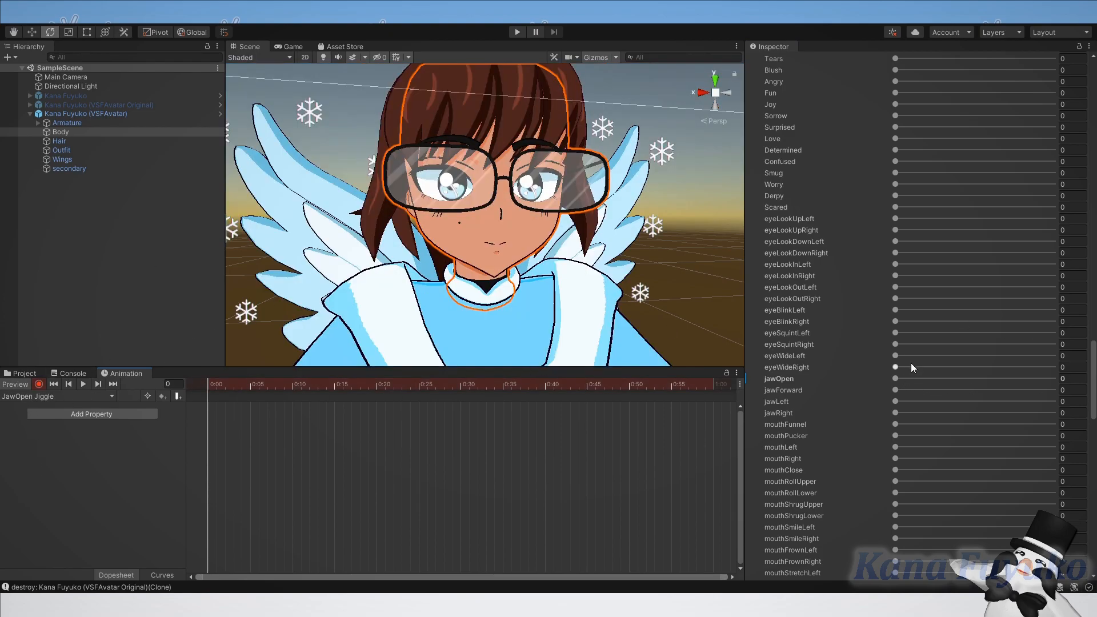
Try the A mouth blendshape at 26.5 on the first frame, compare it with jawOpen in the list, and undo it.
scroll(845, 311, "up", 10)
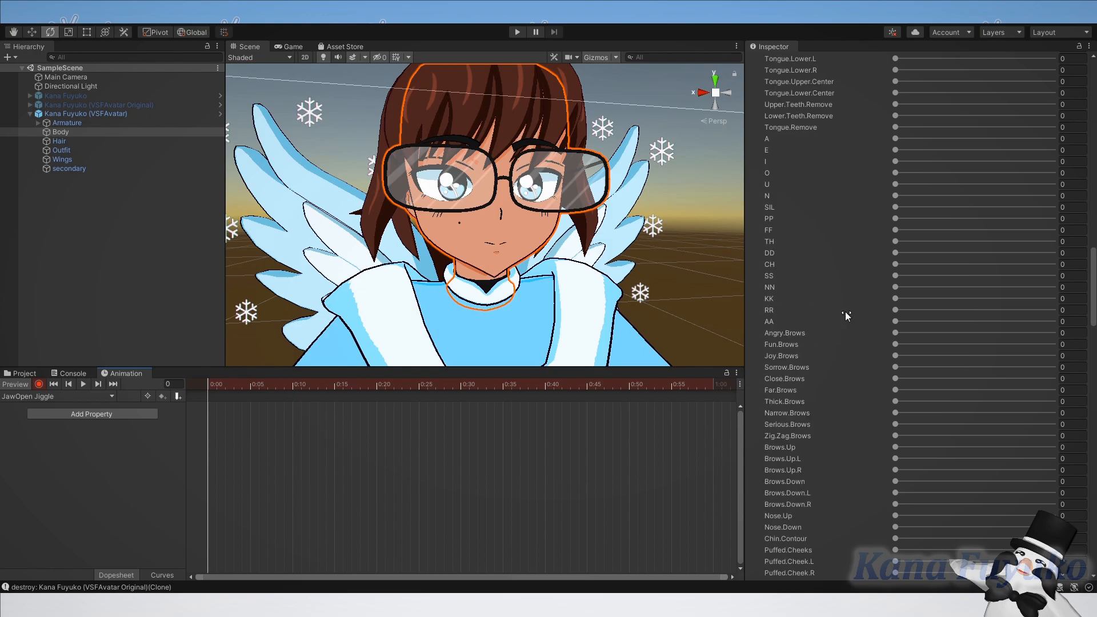
left_click_drag(897, 137, 937, 137)
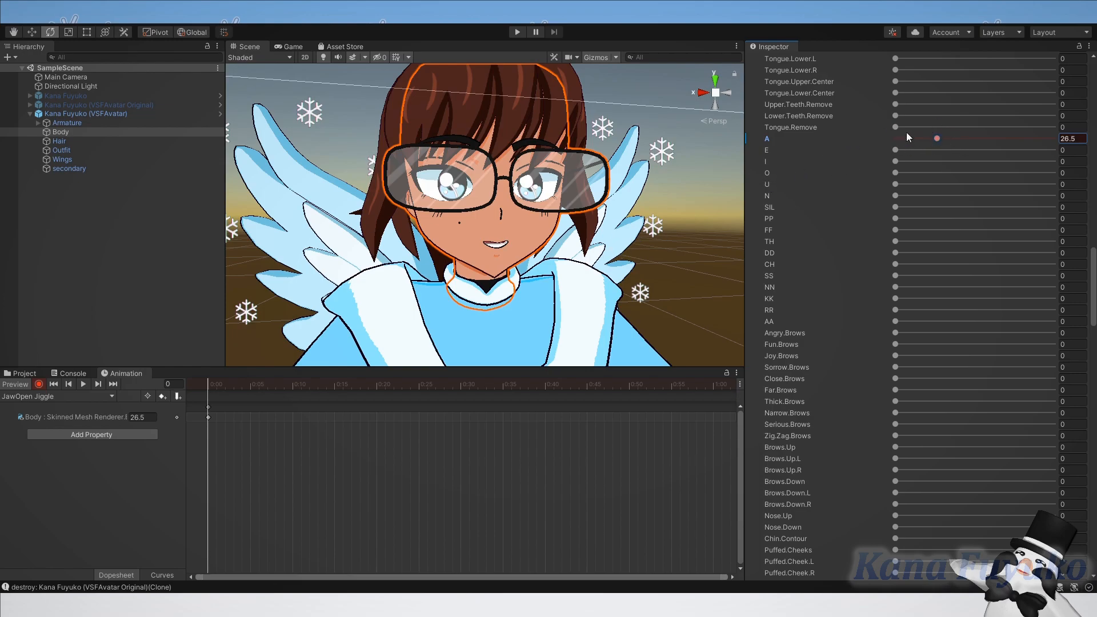
scroll(899, 460, "down", 9)
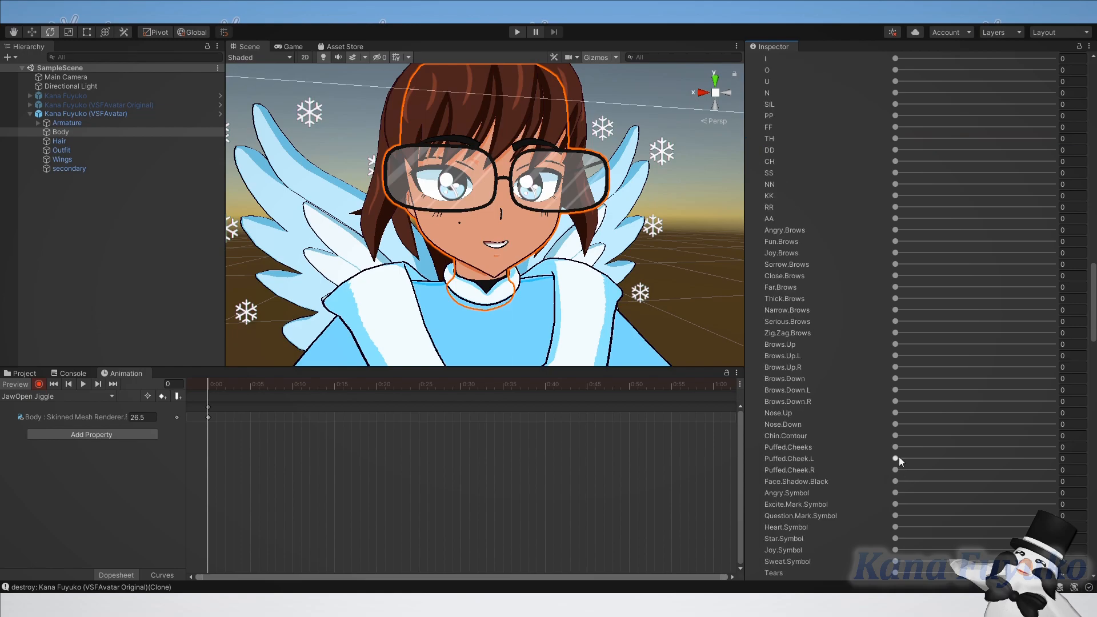
scroll(862, 470, "down", 9)
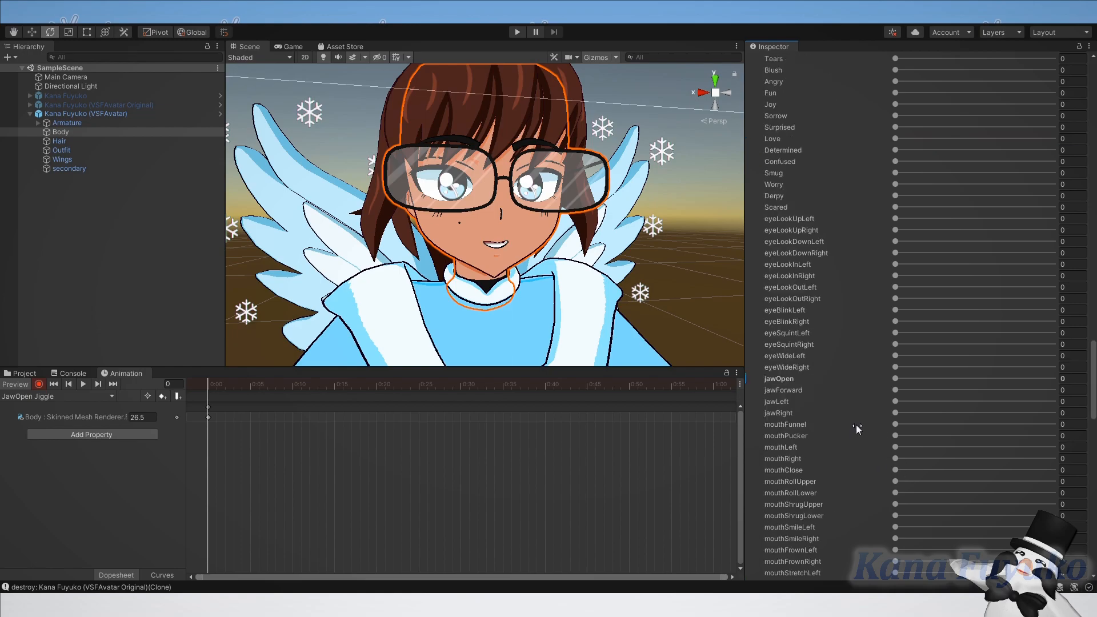
scroll(858, 377, "up", 18)
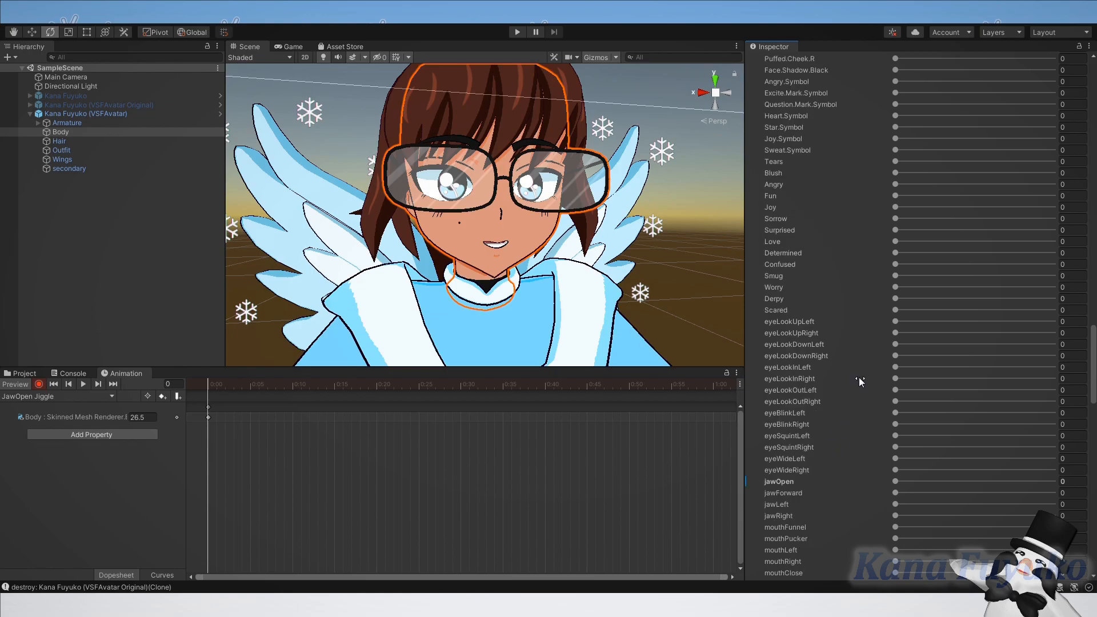
scroll(856, 376, "up", 3)
key("ctrl+z")
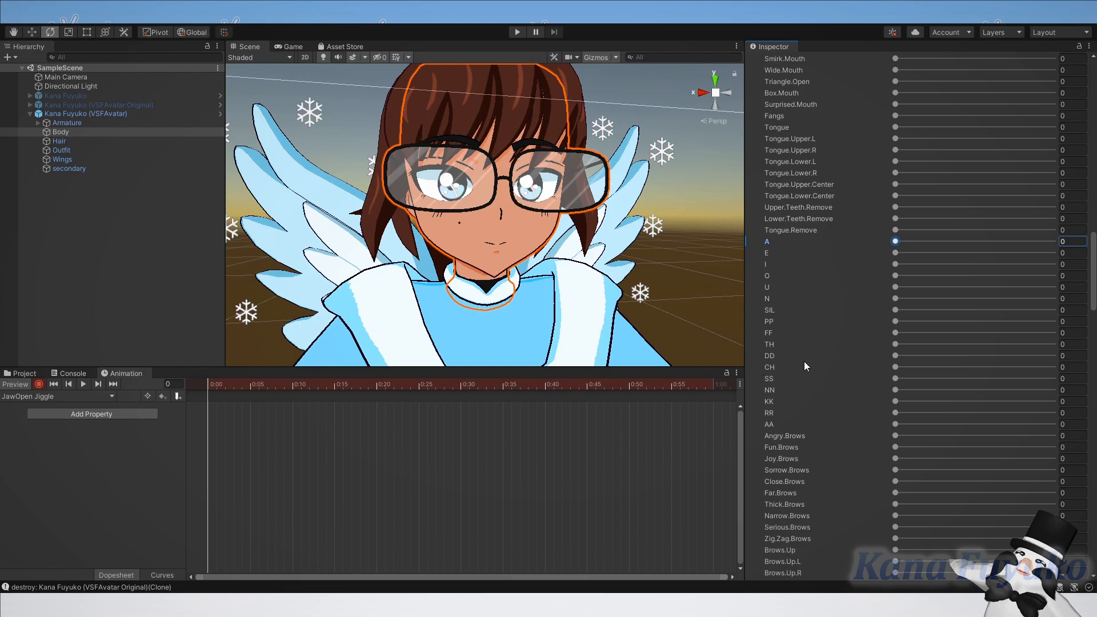
scroll(856, 392, "down", 10)
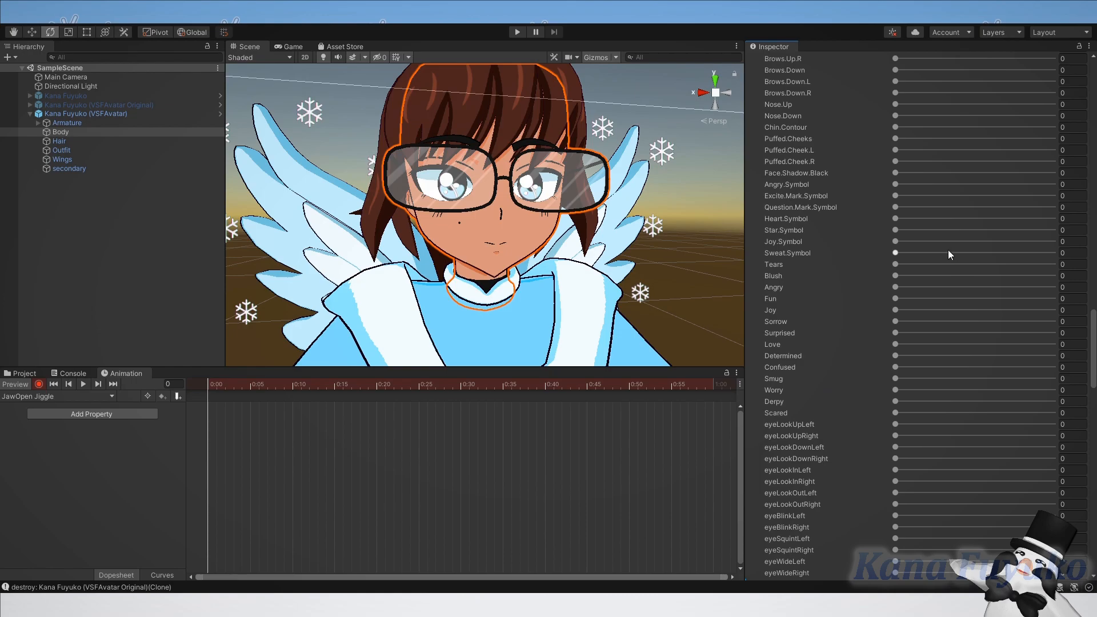
scroll(952, 283, "up", 10)
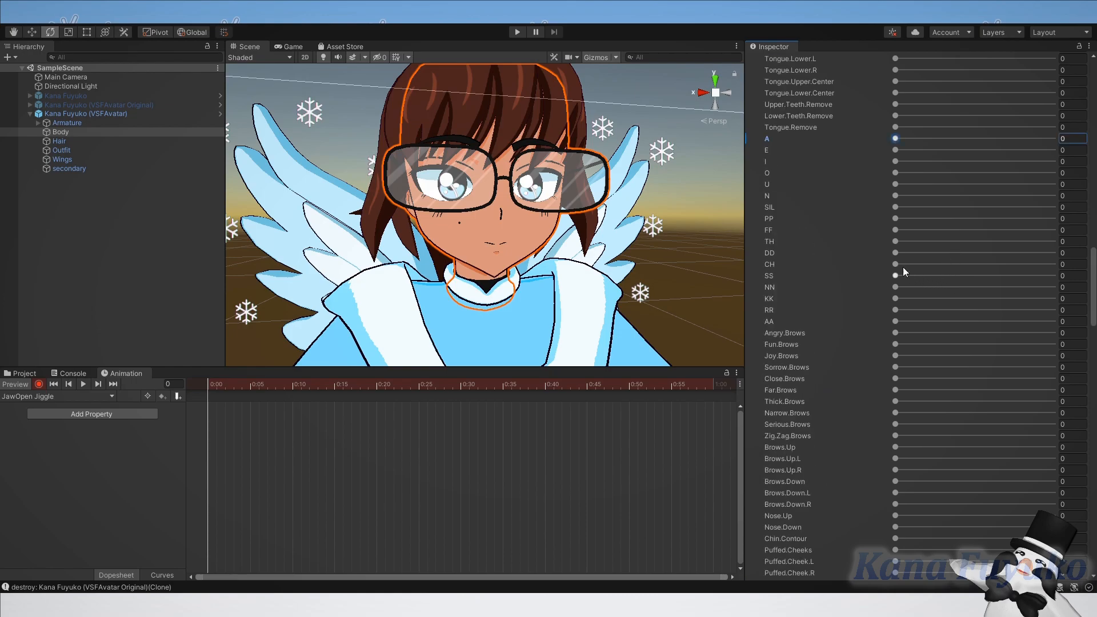
scroll(864, 309, "up", 5)
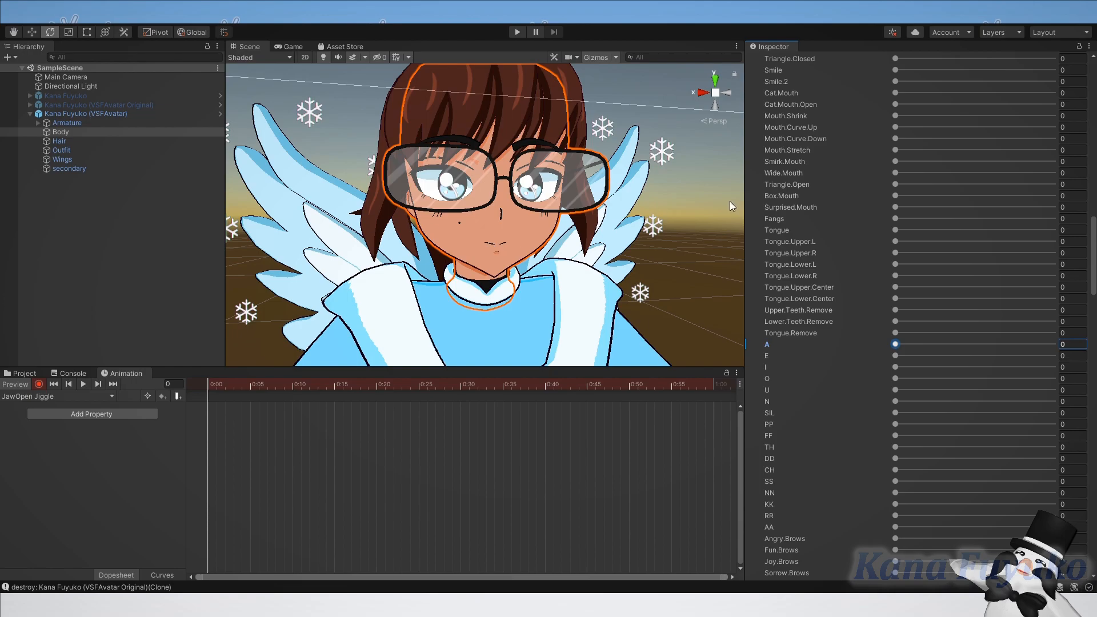
scroll(216, 407, "up", 5)
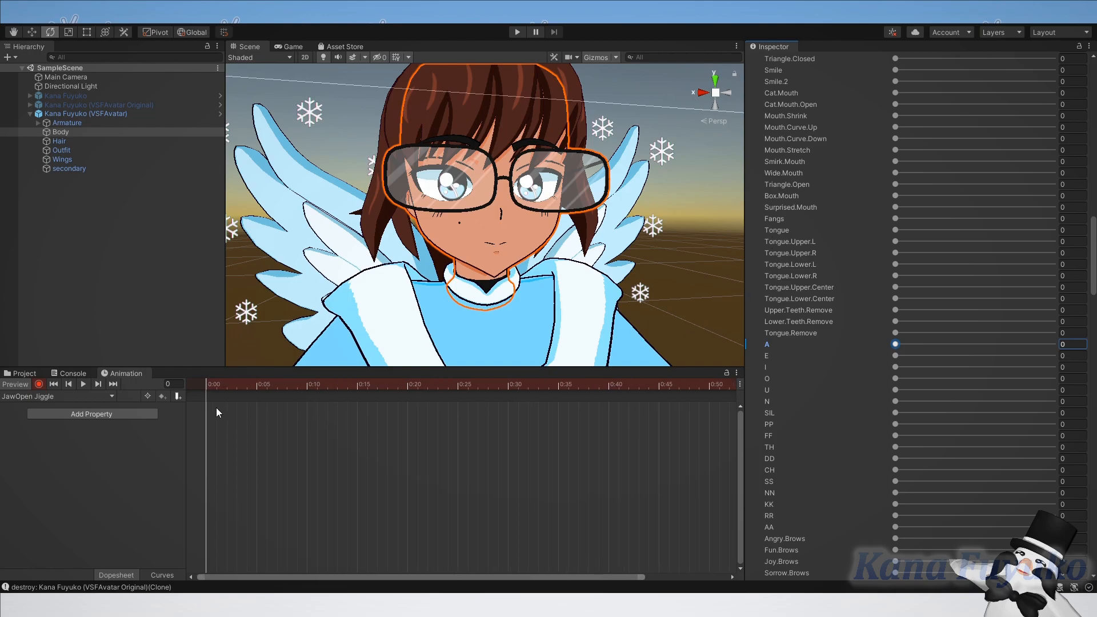
scroll(294, 254, "down", 5)
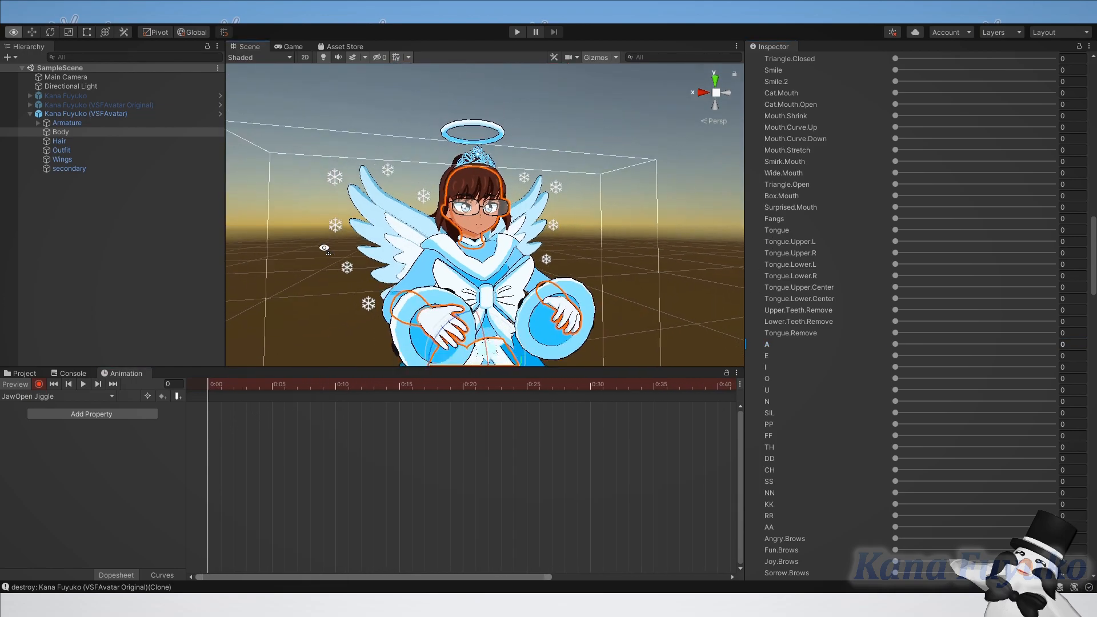
left_click_drag(278, 204, 523, 256, "alt")
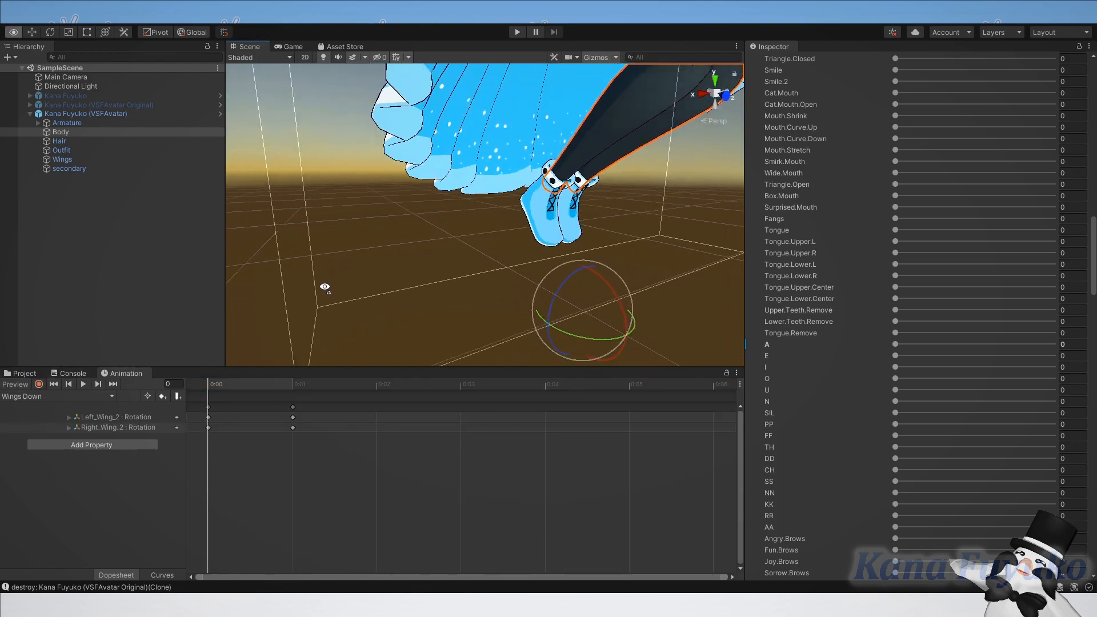
Preview the first frame of the Wings Down clip and view the lowered wings on the avatar.
scroll(318, 289, "down", 10)
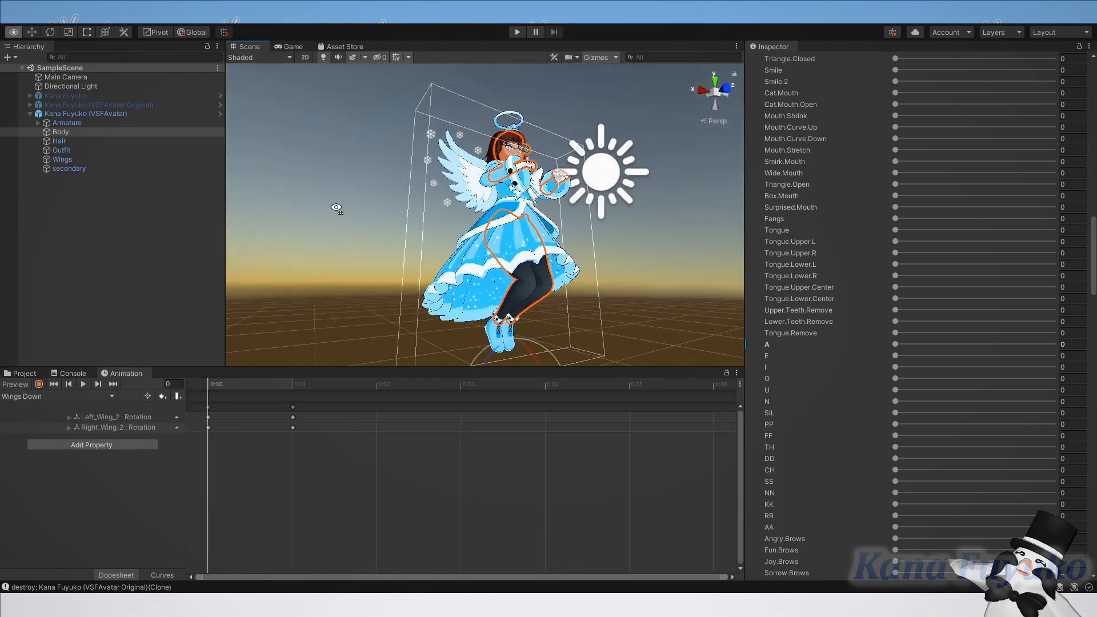
left_click(224, 384)
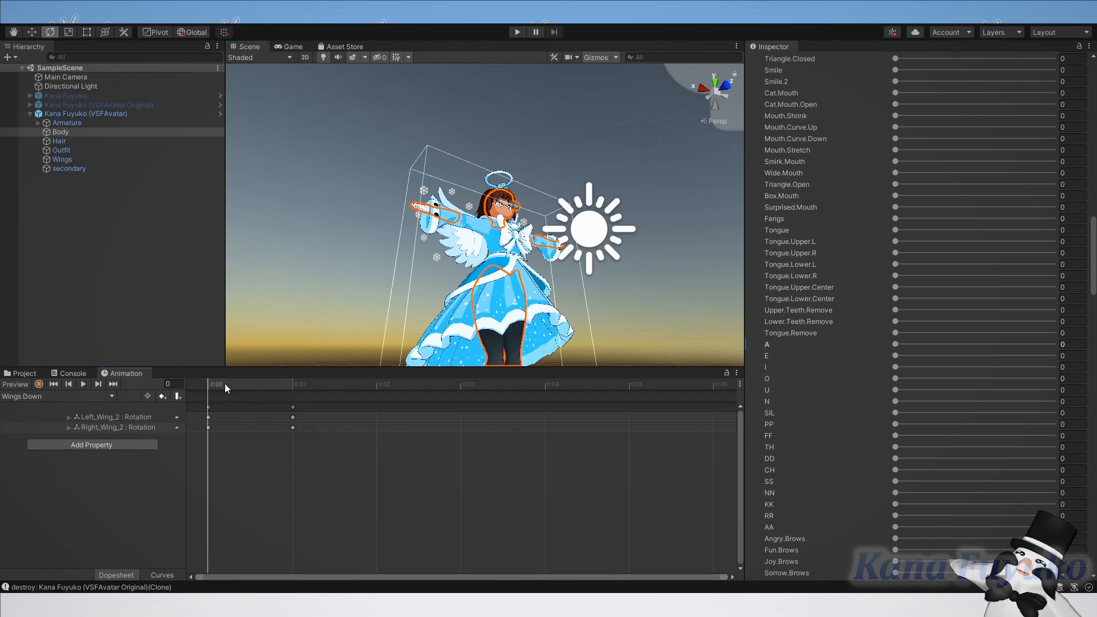
mouse_move(224, 381)
left_mouse_down()
mouse_move(280, 379)
mouse_move(228, 373)
left_mouse_up()
right_click_drag(311, 251, 290, 345)
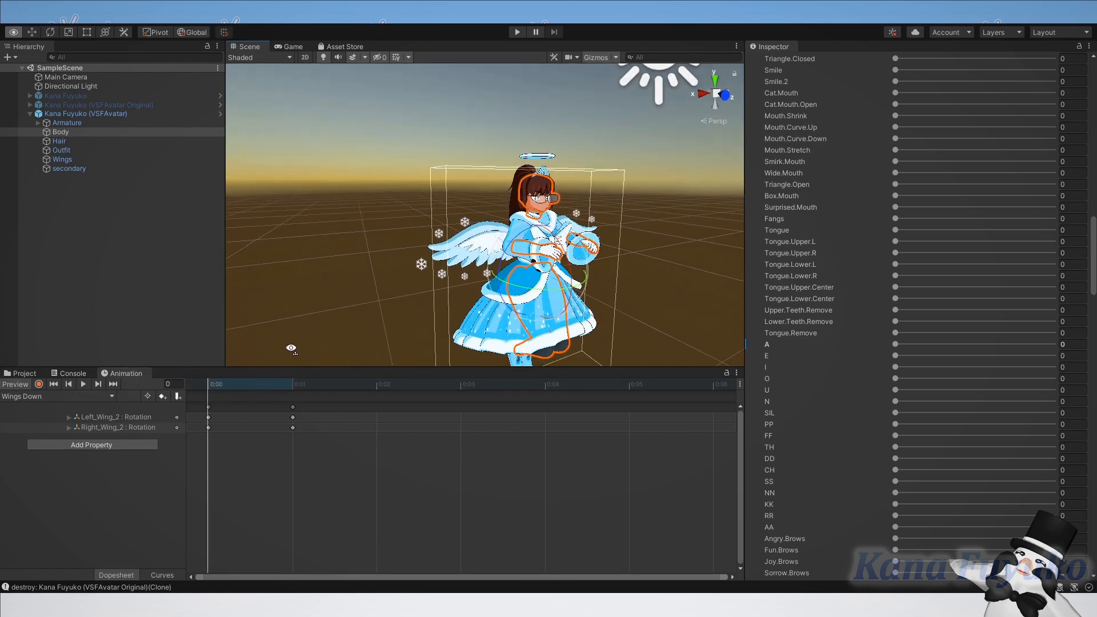
scroll(290, 344, "up", 6)
Examine the Left_Wing_2 rotation properties of the Wings Down clip and inspect the left wing bone's pose on the avatar.
left_click(68, 417)
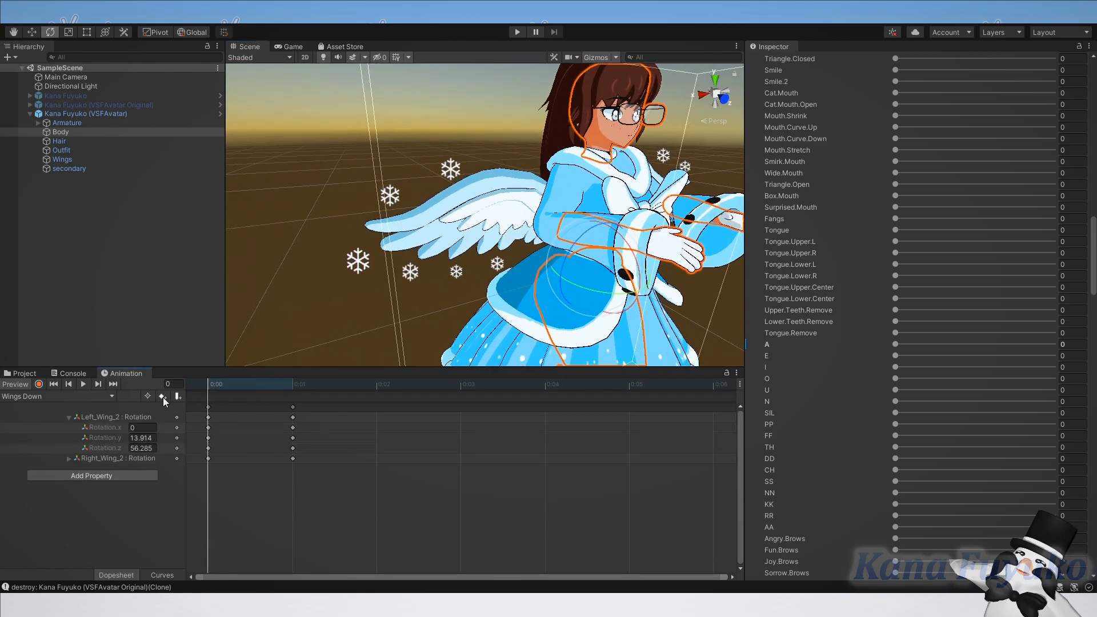
right_click_drag(469, 340, 503, 301)
scroll(503, 300, "up", 5)
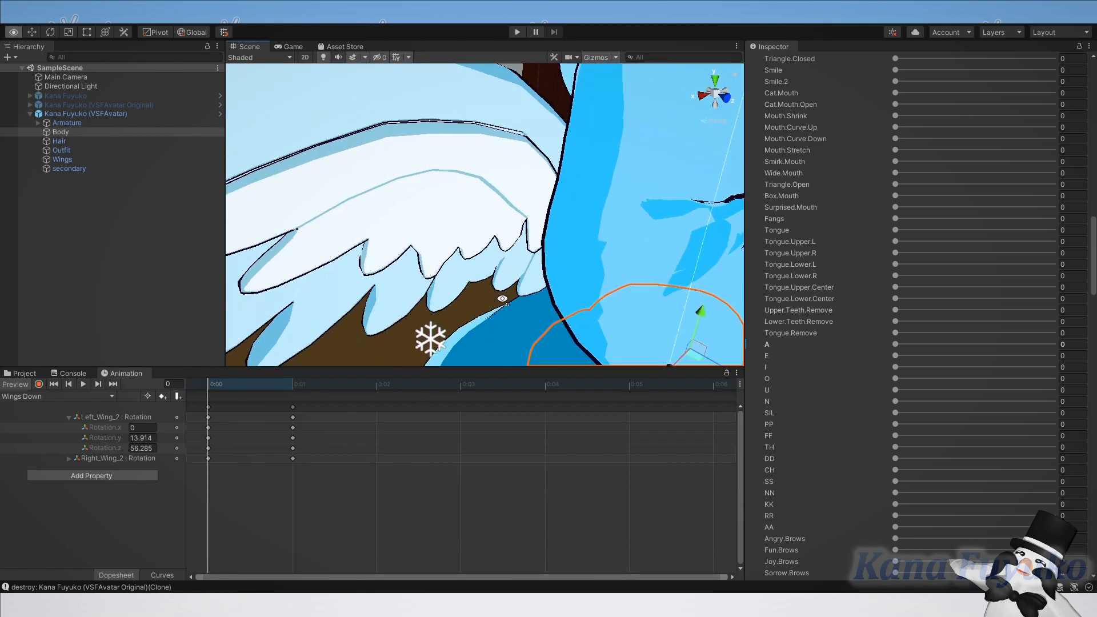
scroll(502, 299, "down", 5)
left_click(116, 450)
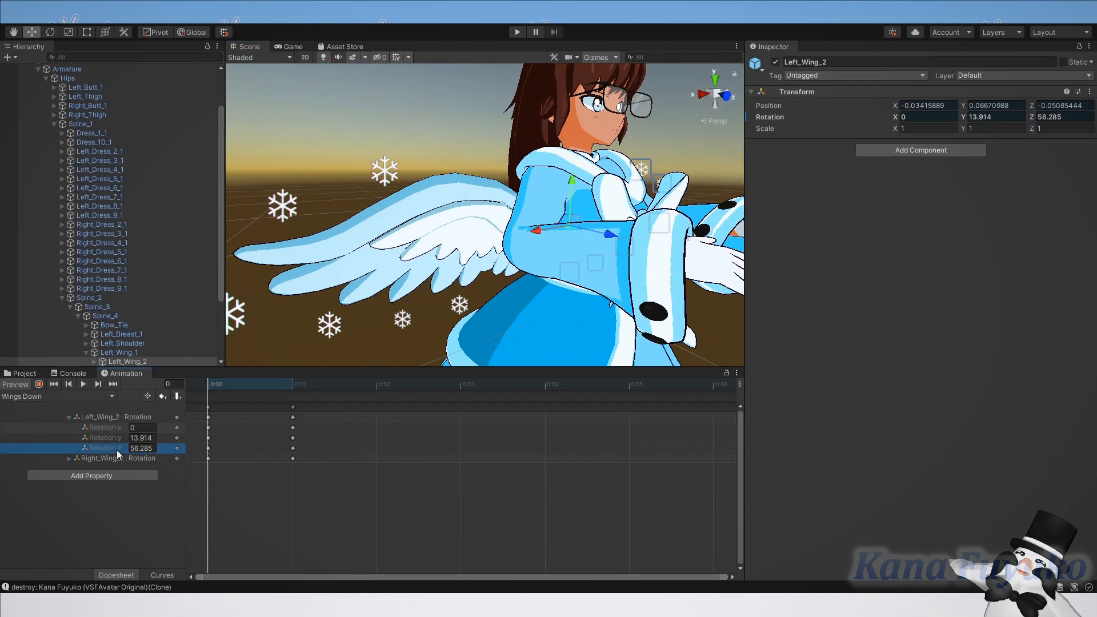
left_click_drag(497, 245, 331, 234, "alt")
mouse_move(517, 252)
right_mouse_down()
mouse_move(529, 252)
mouse_move(485, 254)
mouse_move(508, 251)
mouse_move(498, 244)
right_mouse_up()
key("s")
key("w")
key("w")
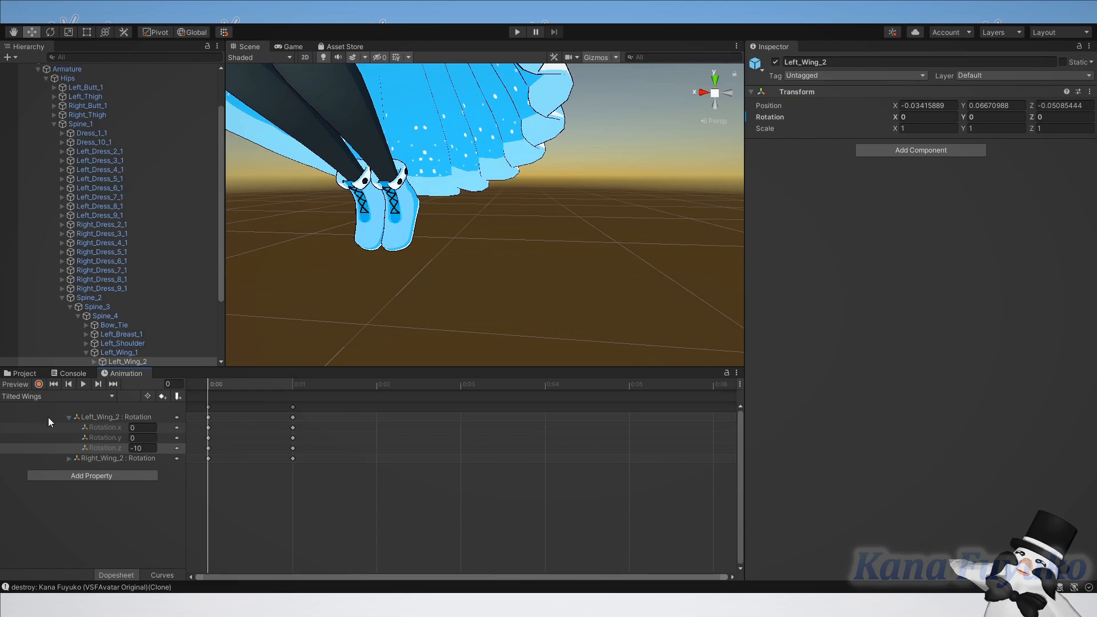
Preview the first frame of the Tilted Wings clip and view the wing pose from several angles.
left_click_drag(236, 388, 210, 374)
right_click_drag(459, 256, 465, 245)
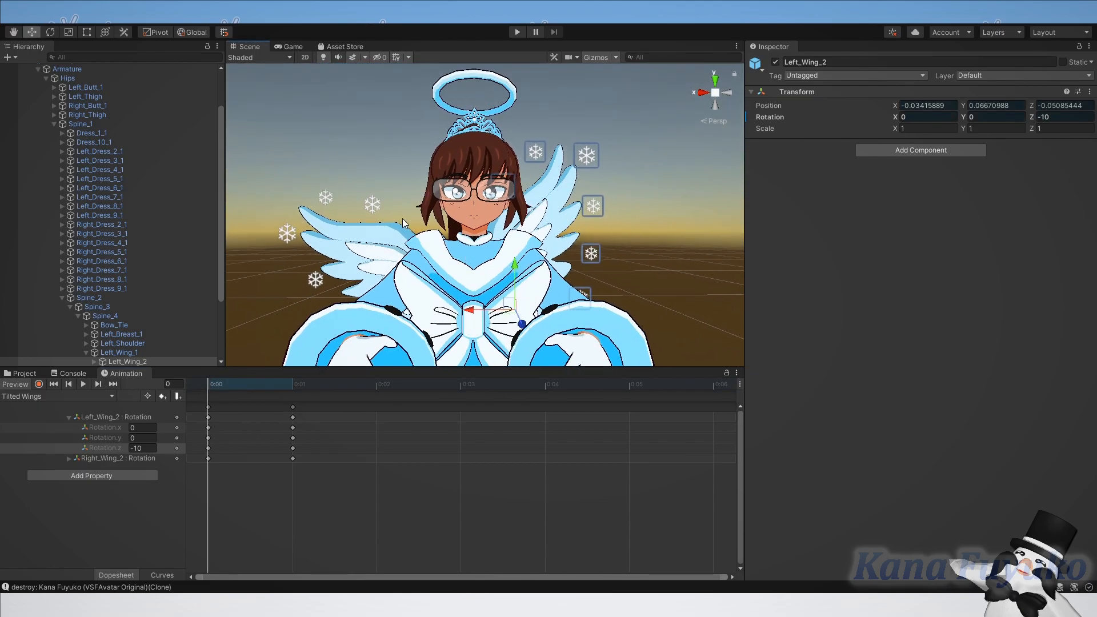
right_click_drag(368, 252, 393, 284)
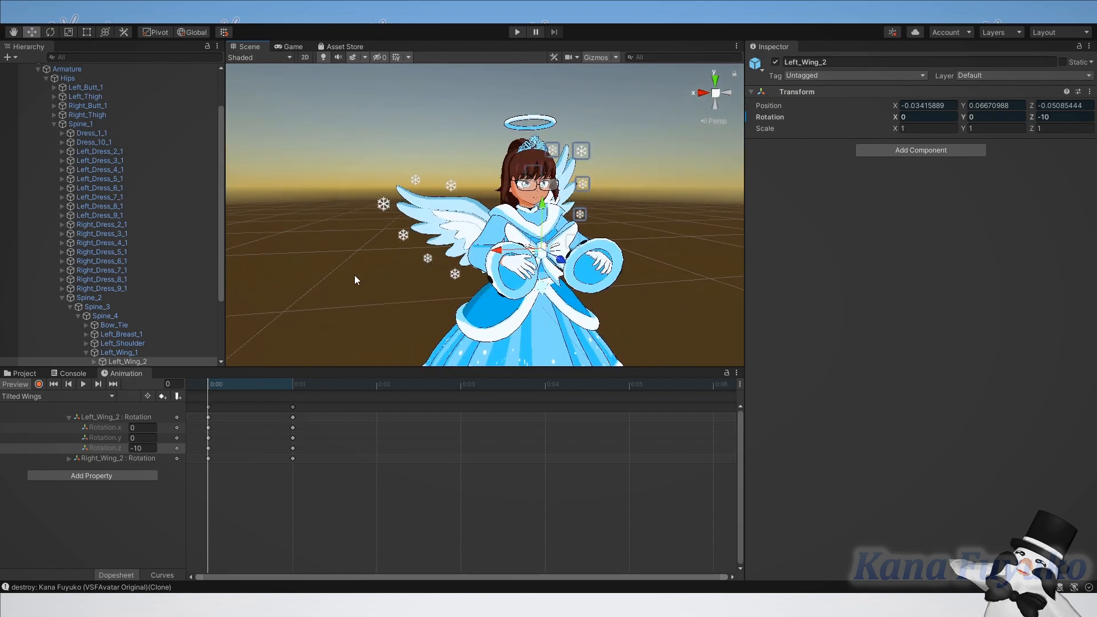
right_click_drag(428, 274, 429, 276)
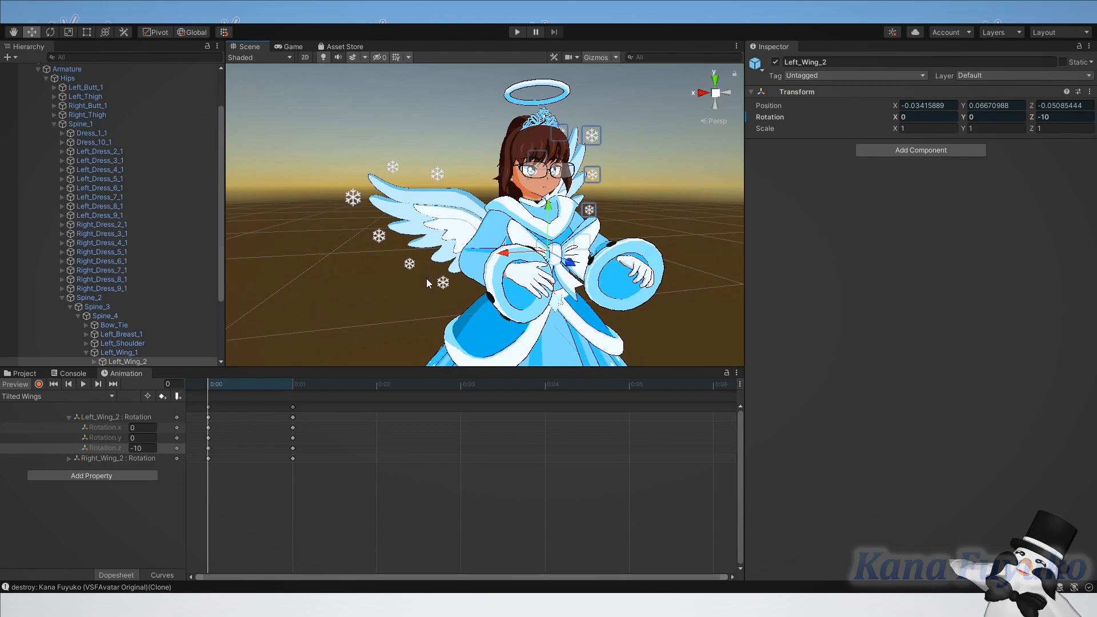
left_click_drag(430, 276, 449, 245, "alt")
scroll(379, 240, "up", 5)
scroll(459, 214, "down", 5)
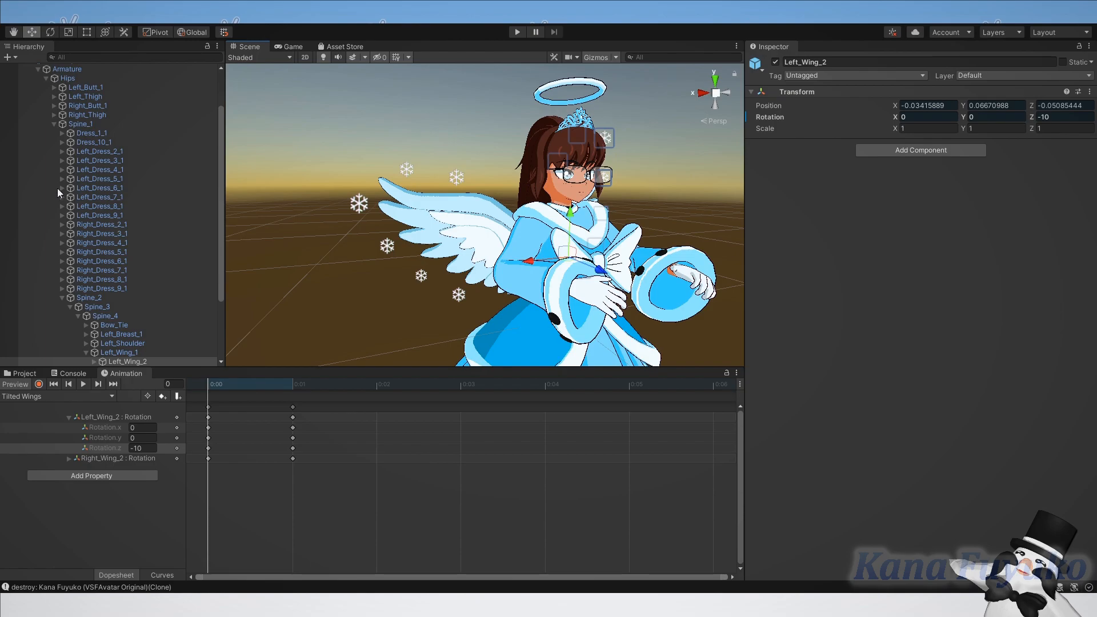
Bring the avatar's face into view and preview the Eye Blink Jiggle_L clip, rewinding it to the start.
right_click_drag(546, 252, 541, 244)
left_click_drag(521, 300, 500, 284, "alt")
scroll(495, 199, "up", 3)
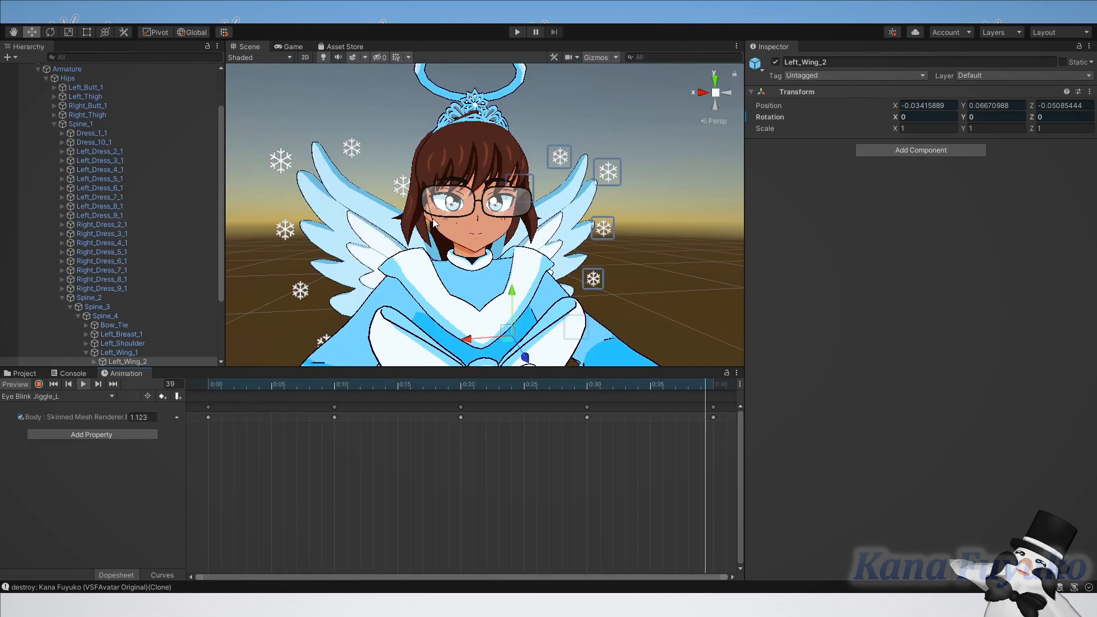
left_click_drag(283, 385, 181, 386)
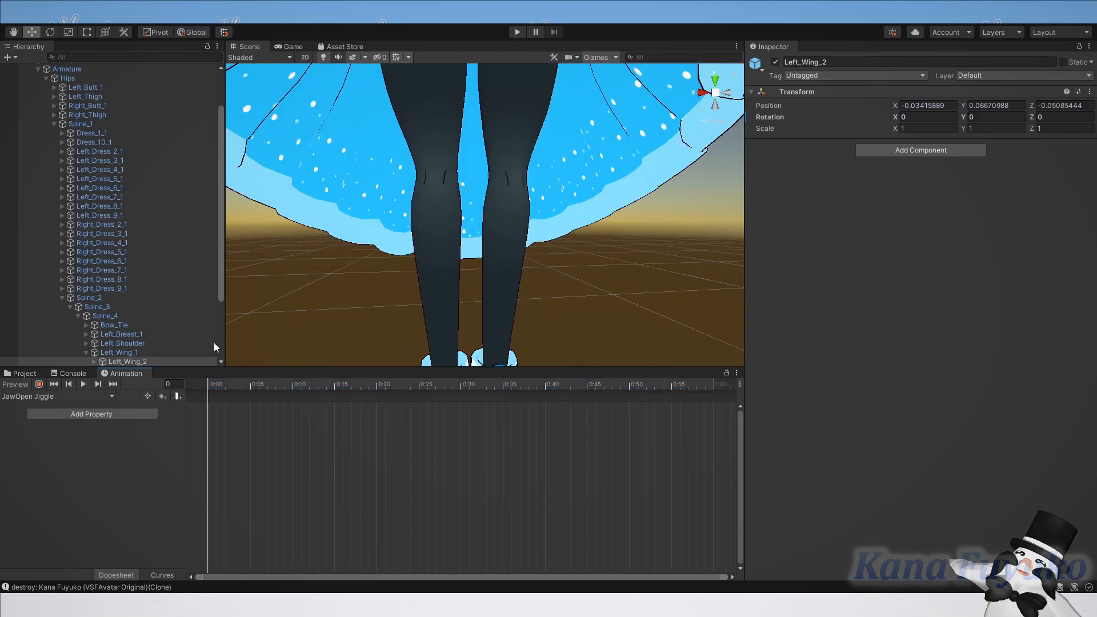
Select the avatar's Body mesh, find its mouth blendshapes, and enable keyframe recording for the JawOpen Jiggle clip.
scroll(112, 258, "up", 3)
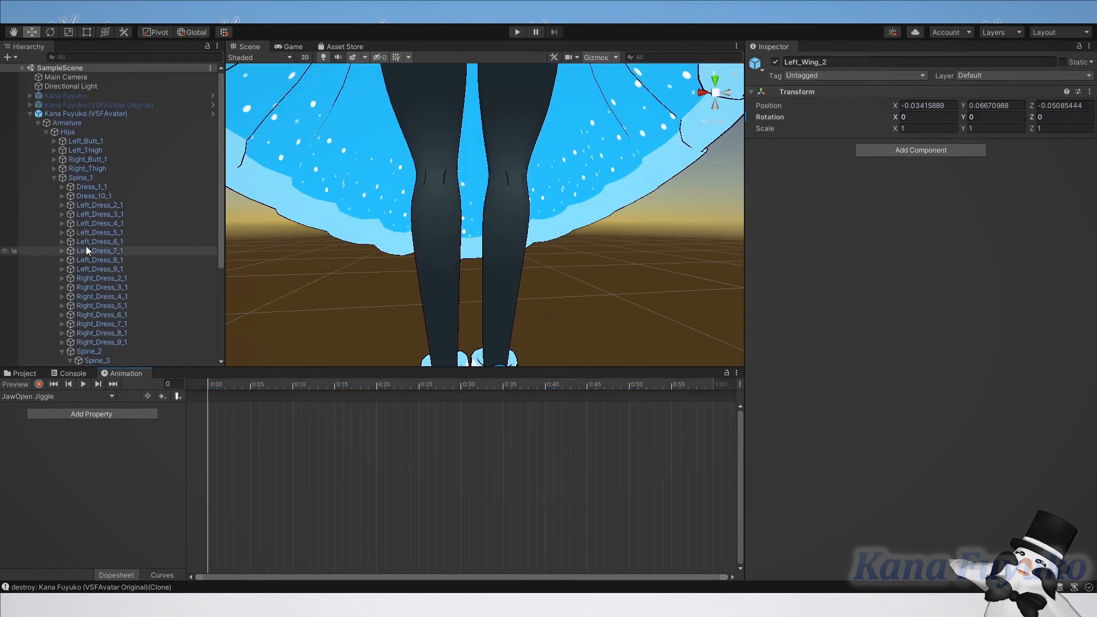
left_click(29, 114, "alt")
left_click(30, 114)
left_click(56, 133)
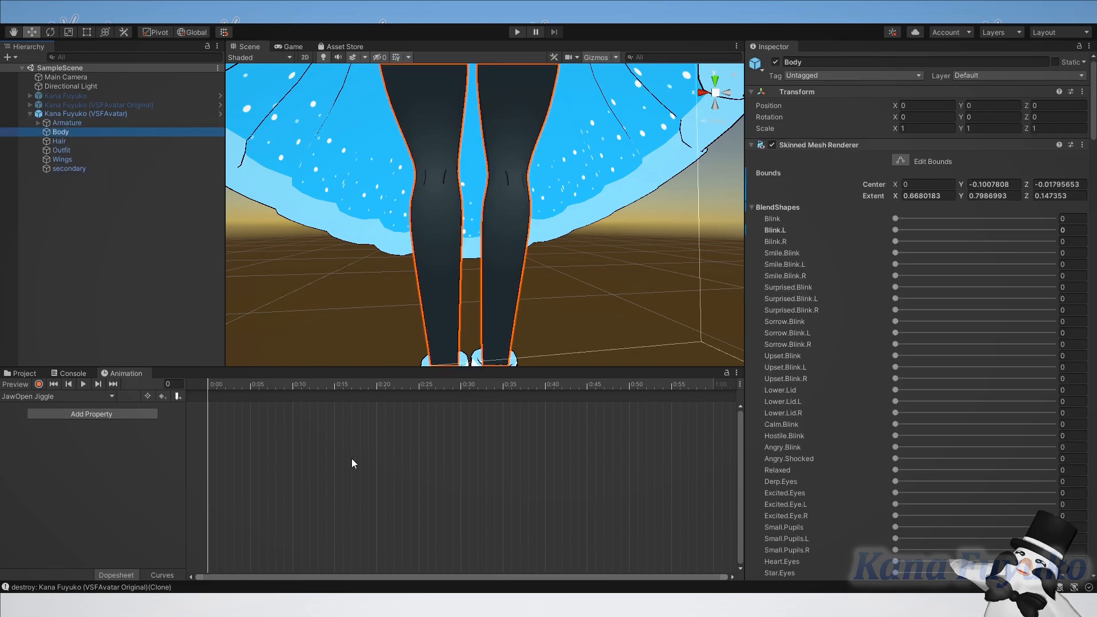
scroll(937, 354, "down", 10)
scroll(844, 309, "up", 10)
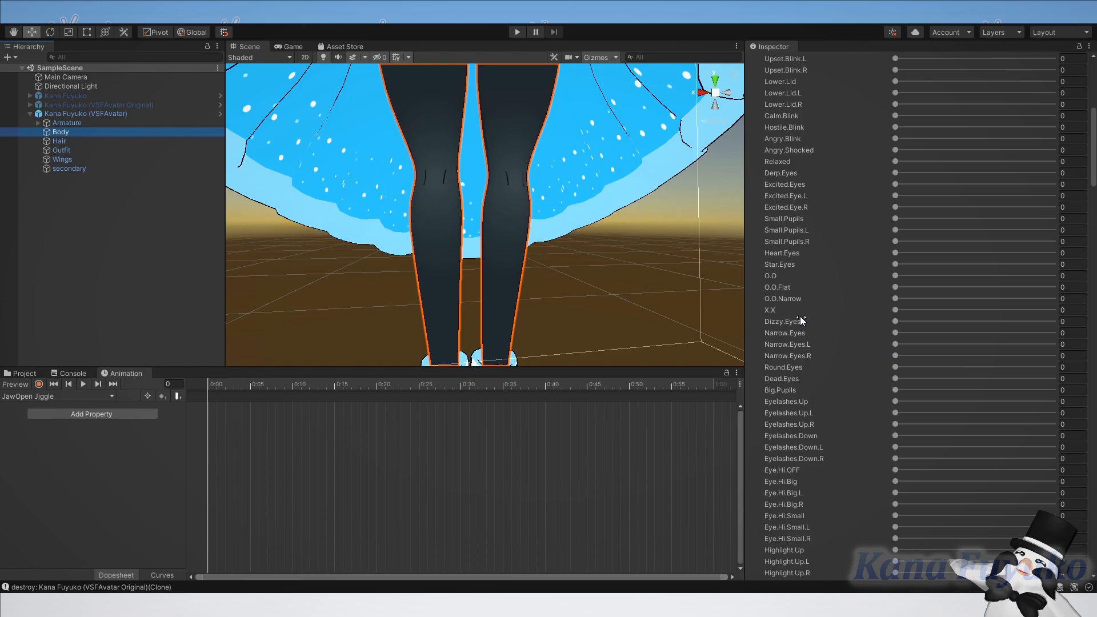
scroll(837, 337, "down", 15)
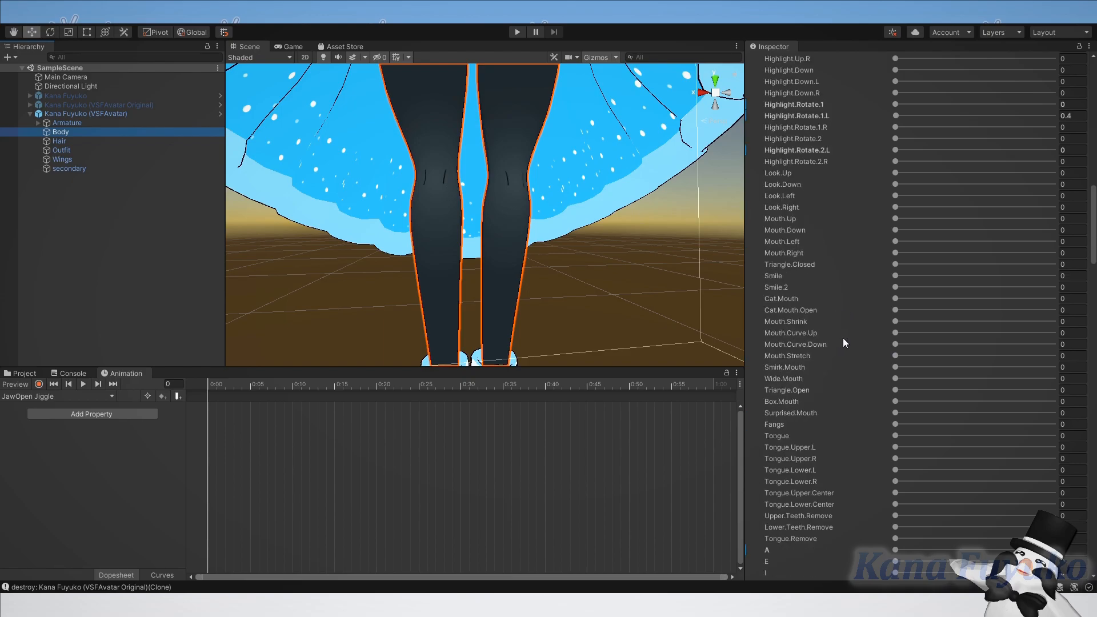
left_click(38, 384)
Key the Body's A blendshape at 0 on the first frame of the JawOpen Jiggle clip.
right_click_drag(482, 336, 462, 341)
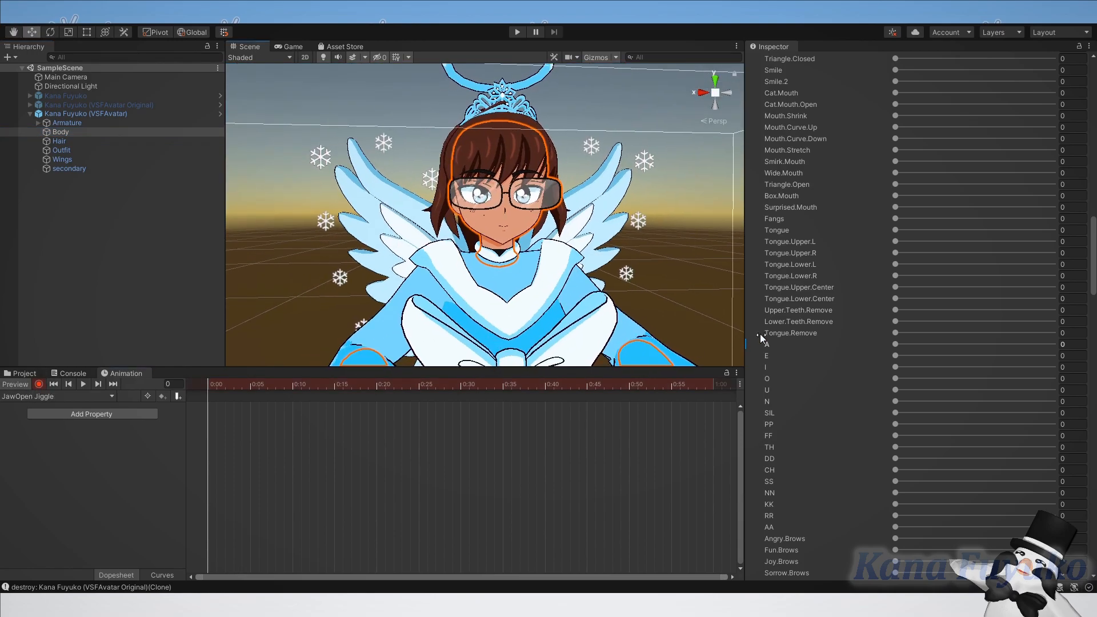
left_click_drag(895, 344, 879, 344)
key("w")
right_click_drag(454, 335, 454, 332)
key("s")
Key the A blendshape on frame 10 and again at 0 on frame 20.
left_click(292, 385)
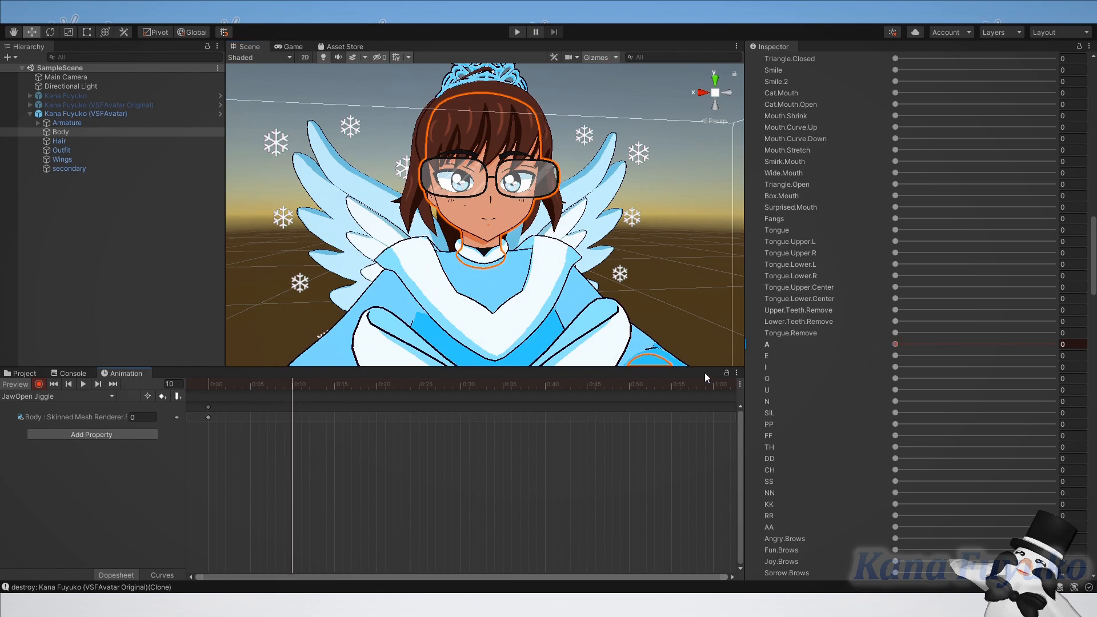
mouse_move(910, 344)
left_mouse_down()
mouse_move(948, 344)
mouse_move(895, 345)
left_mouse_up()
left_click(376, 385)
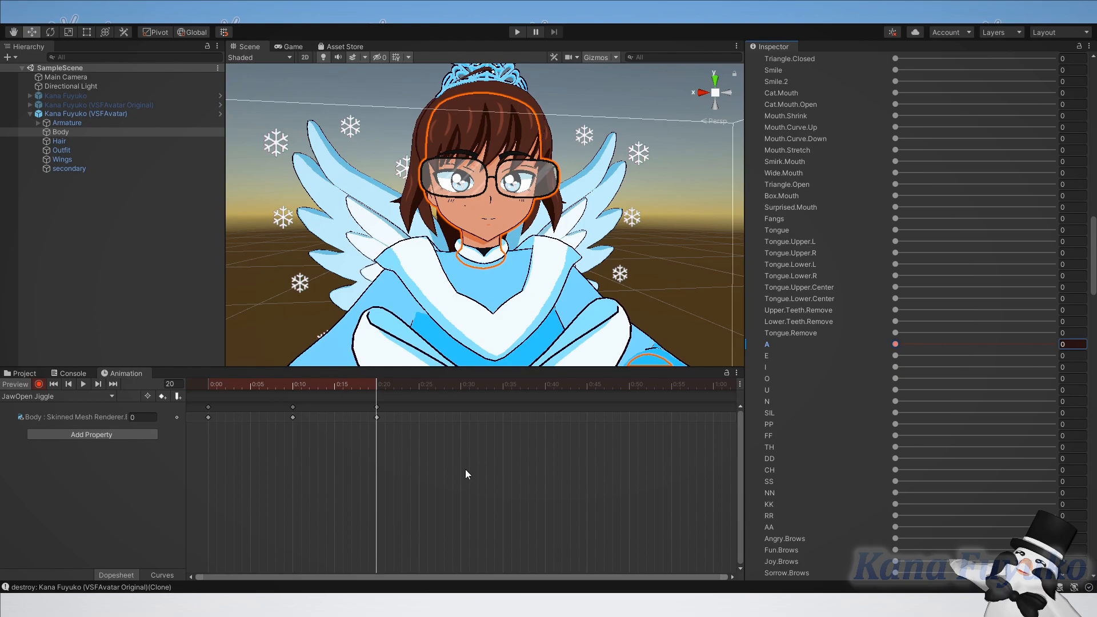
Copy the A blendshape keyframe from frame 20 and paste it at frame 6000.
mouse_move(362, 381)
left_mouse_down()
mouse_move(108, 380)
mouse_move(401, 385)
mouse_move(276, 393)
mouse_move(198, 375)
mouse_move(345, 412)
mouse_move(364, 388)
mouse_move(375, 391)
left_mouse_up()
left_click_drag(367, 406, 375, 419)
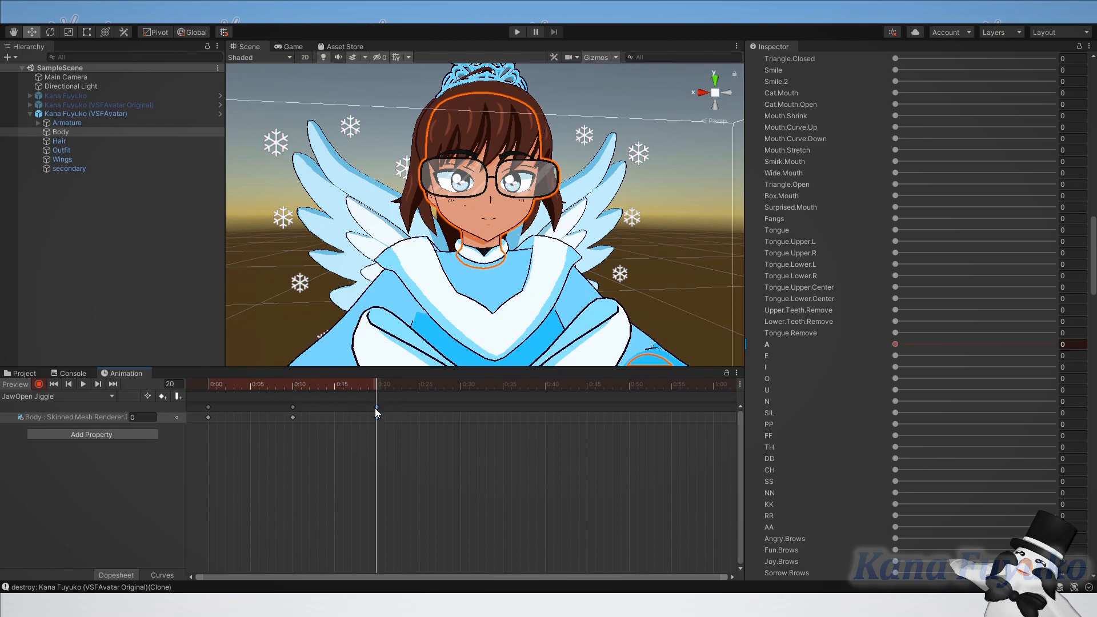
left_click(182, 383)
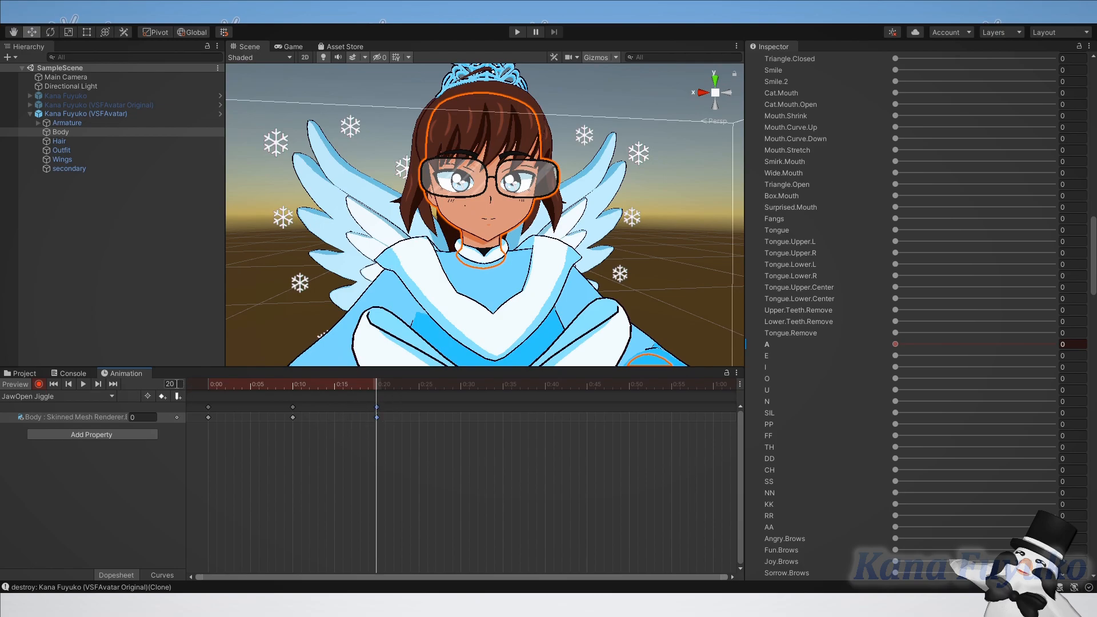
left_click(175, 382)
left_click_drag(181, 387, 146, 394)
type("000")
left_click(388, 468)
scroll(407, 441, "down", 3)
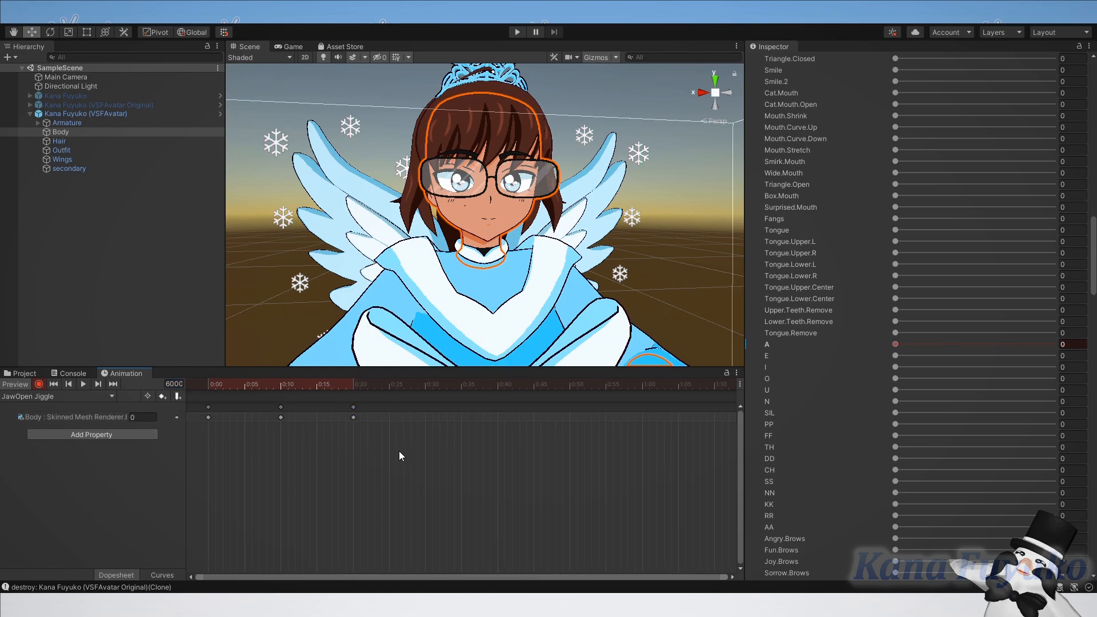
scroll(382, 444, "down", 2)
scroll(471, 461, "down", 8)
scroll(421, 438, "down", 10)
scroll(435, 399, "down", 5)
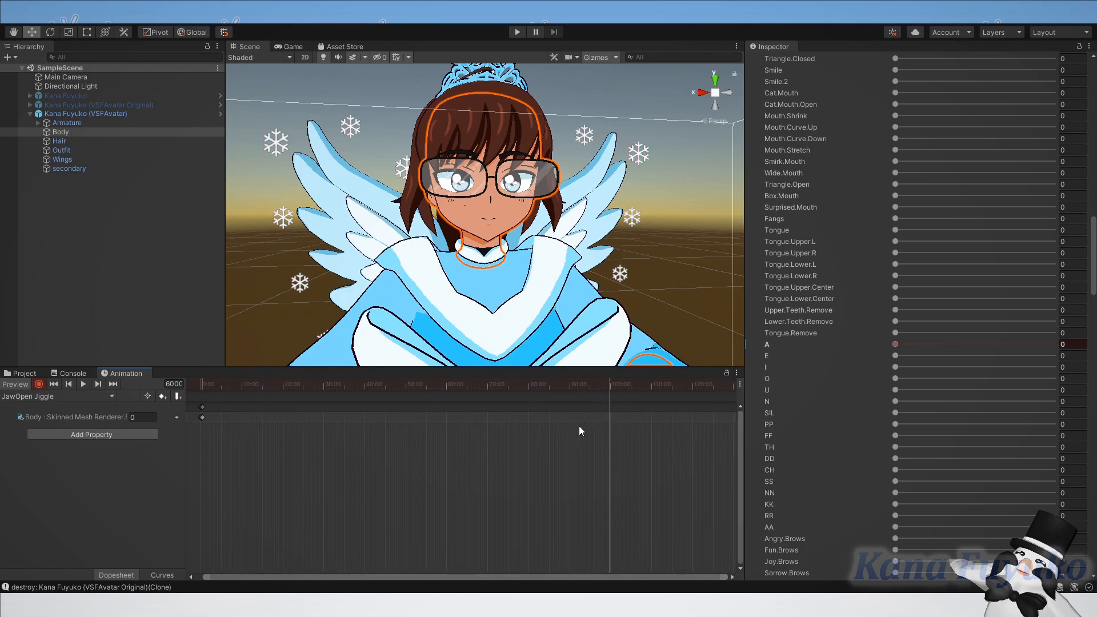
key("ctrl+v")
Play back the extended JawOpen Jiggle clip, return to frame 0, and inspect the jiggle keyframes at its start.
key("space")
left_click_drag(202, 385, 188, 384)
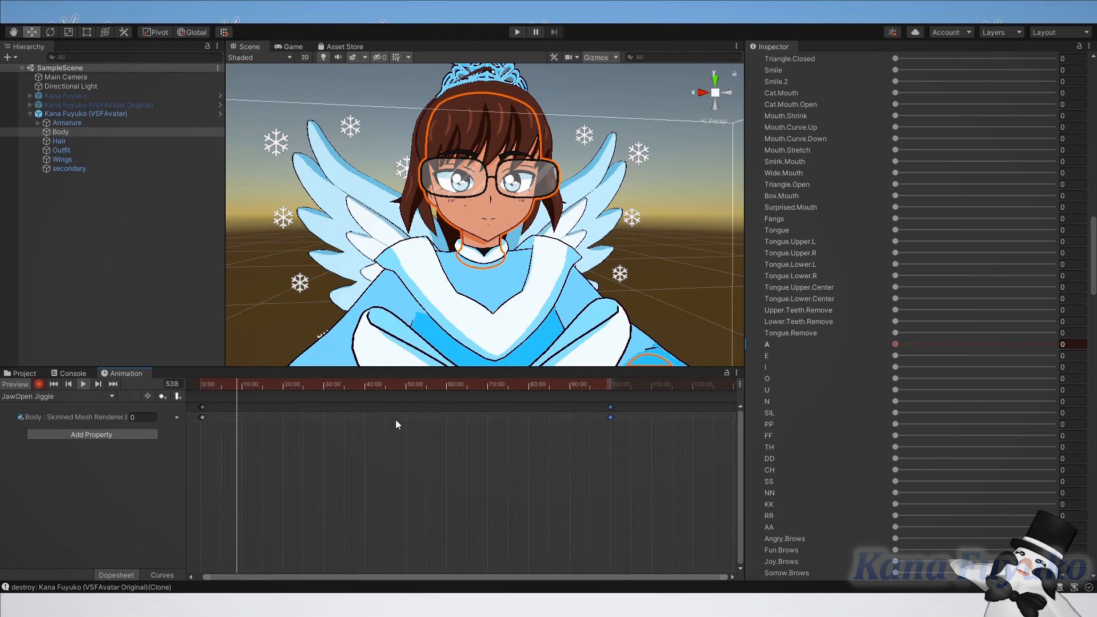
key("space")
left_click_drag(235, 390, 201, 388)
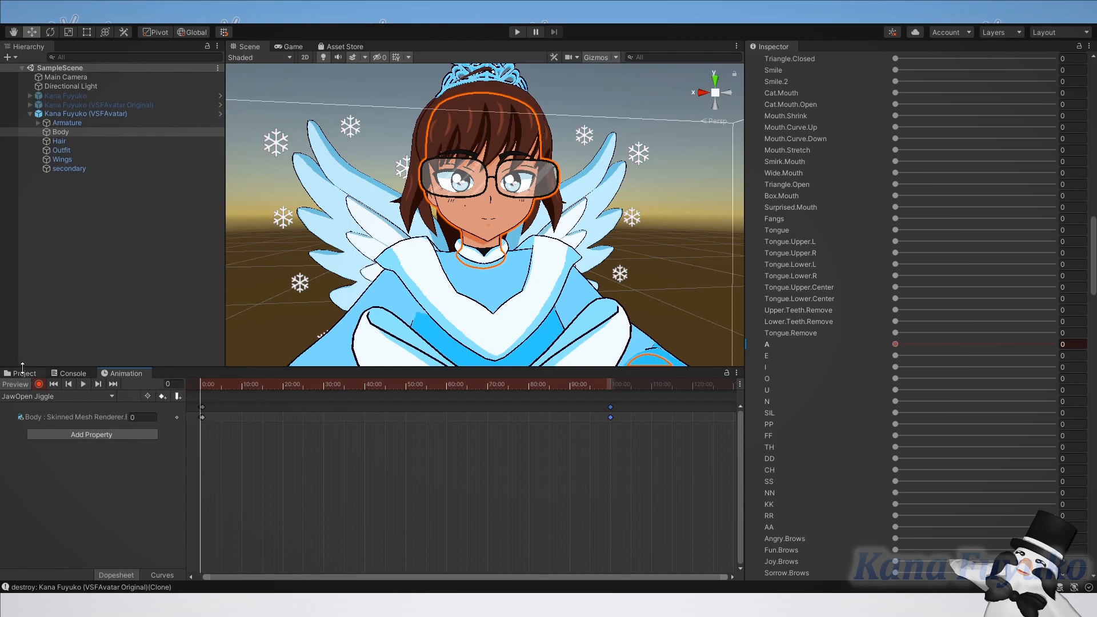
scroll(197, 489, "up", 5)
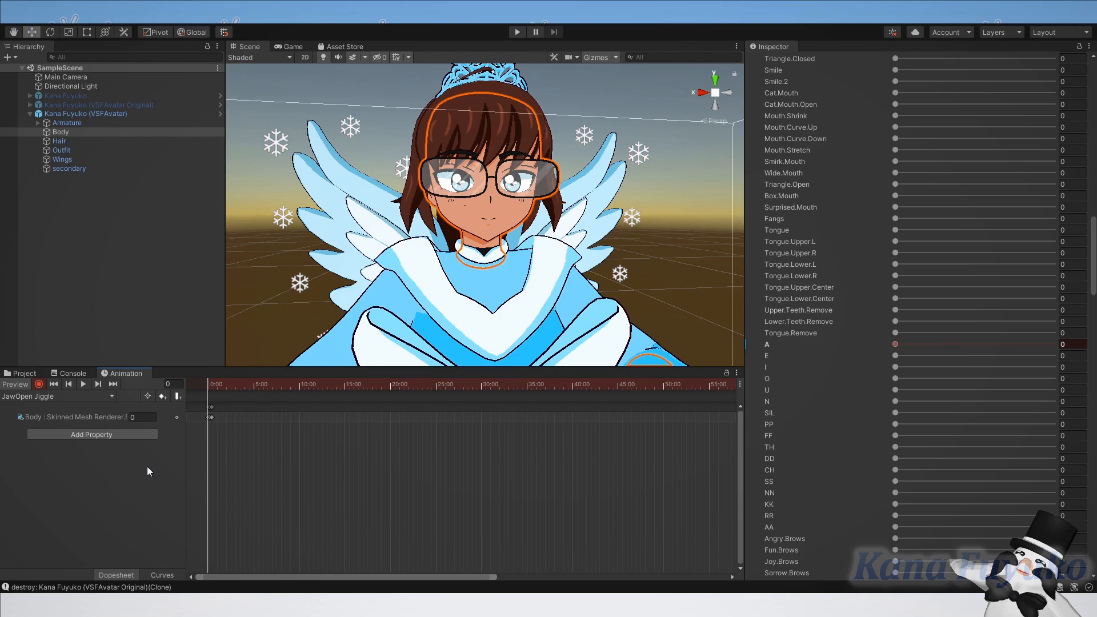
scroll(239, 461, "up", 4)
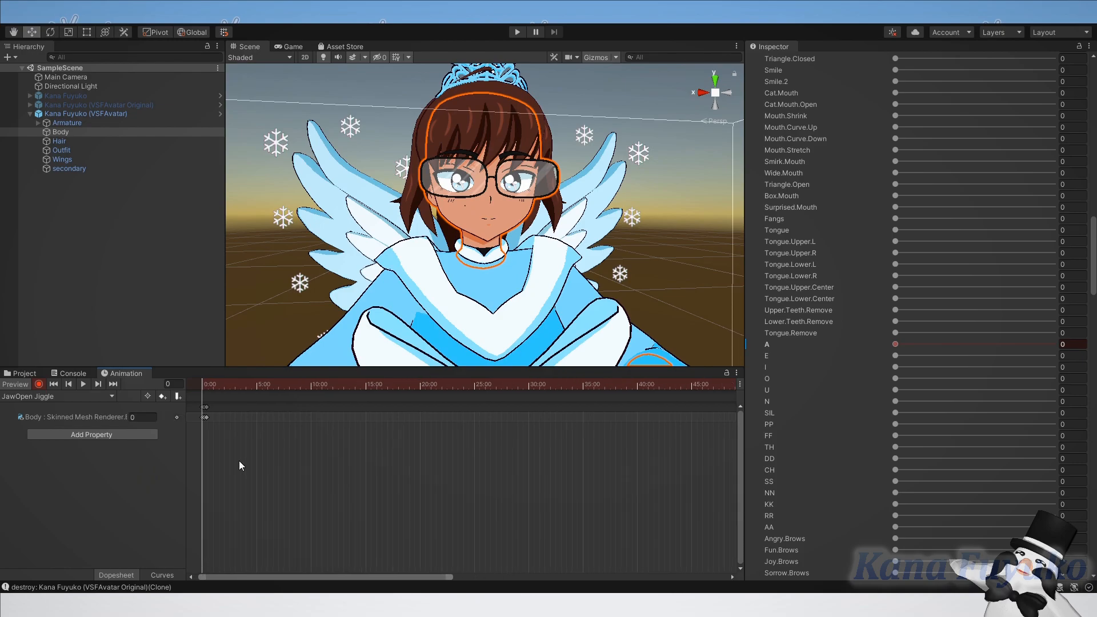
scroll(197, 456, "up", 6)
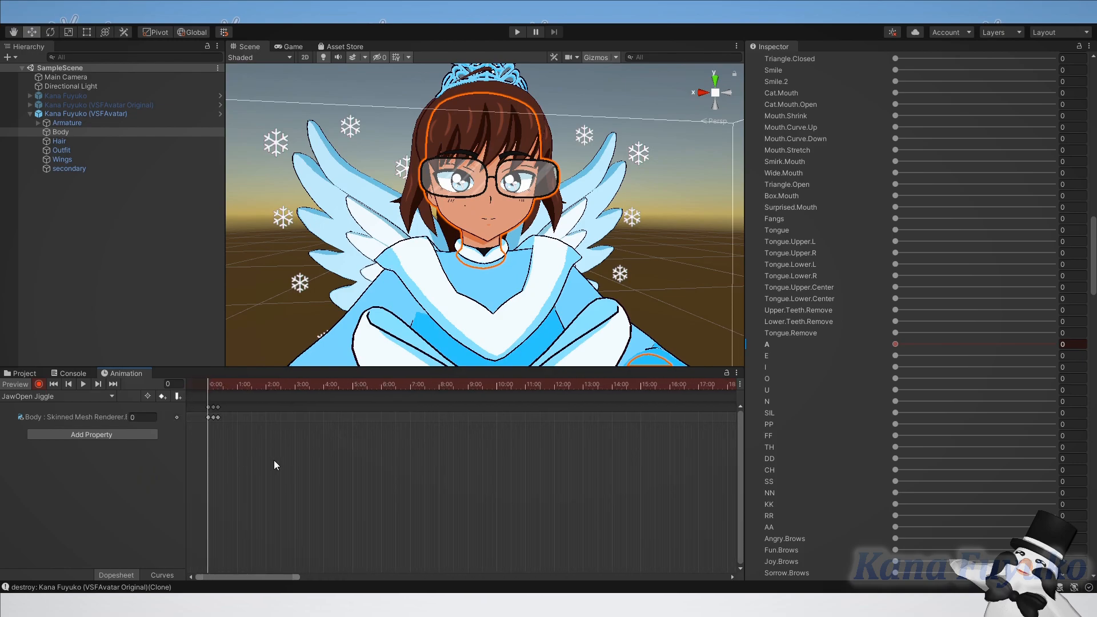
scroll(211, 420, "up", 5)
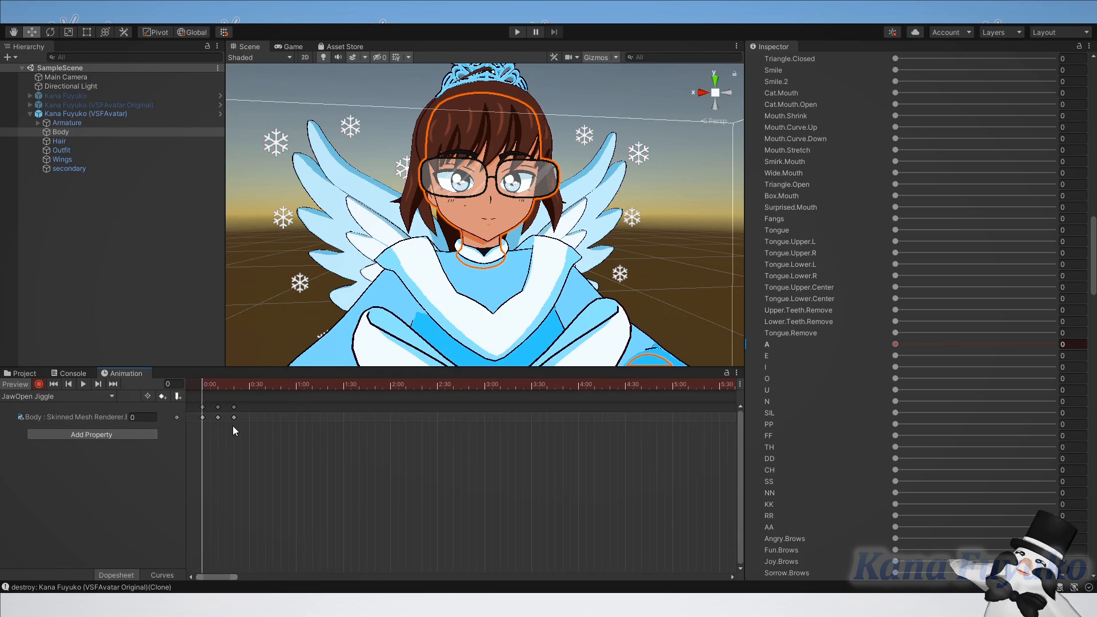
scroll(211, 420, "up", 5)
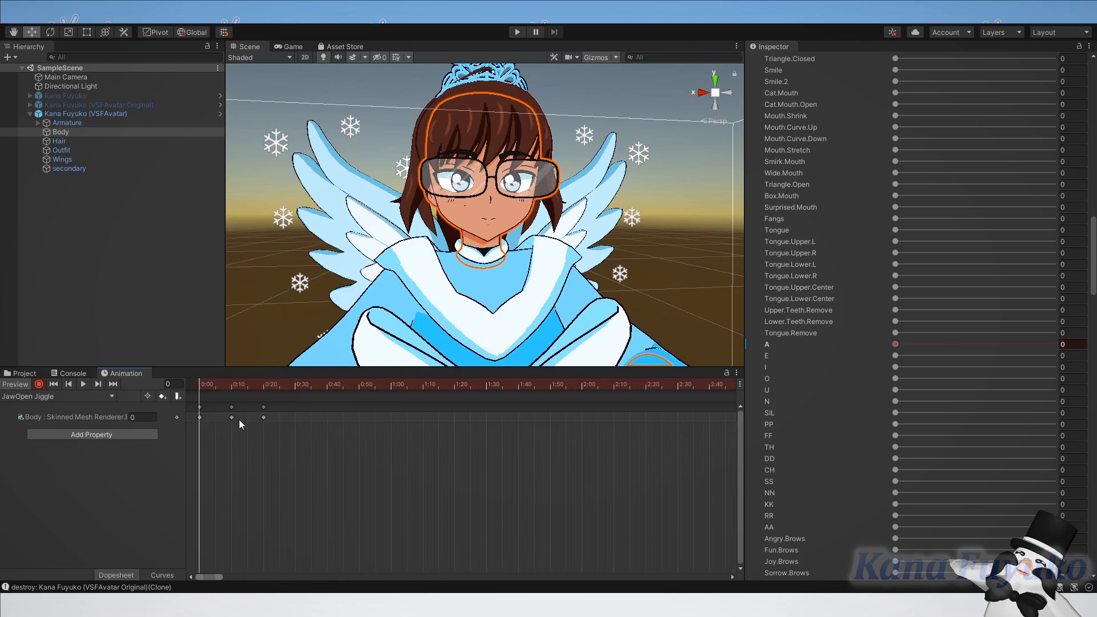
scroll(224, 412, "up", 1)
middle_click_drag(224, 412, 351, 413)
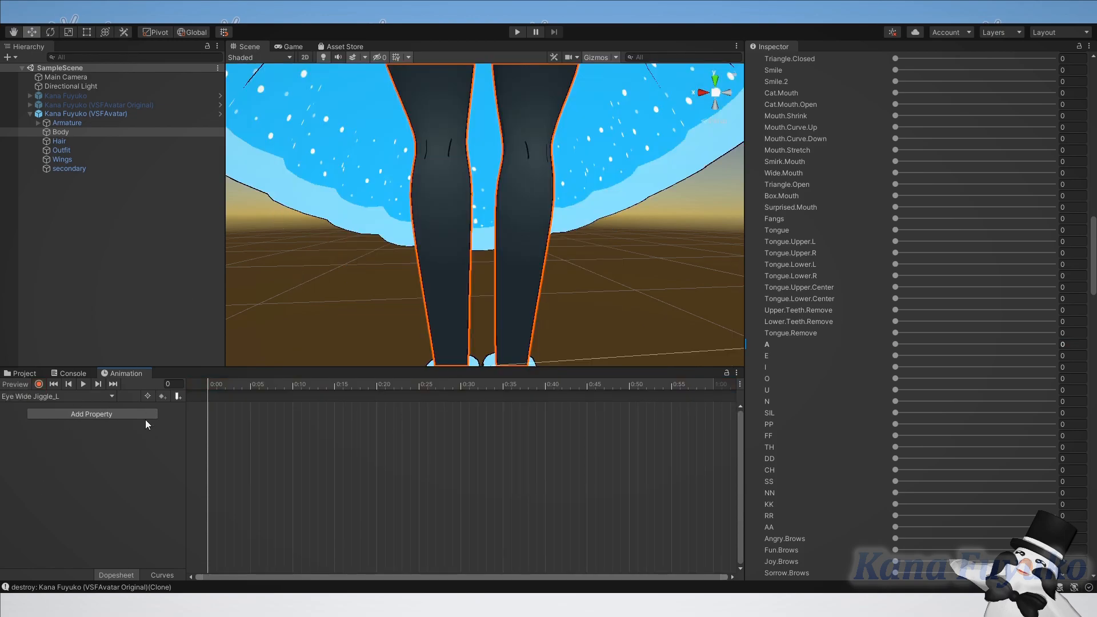
Start recording the Eye Wide Jiggle_L clip and key the Body's Highlight.Rotate.1.L and Highlight.Rotate.2.L blendshapes at 0 on frame 0.
left_click(38, 385)
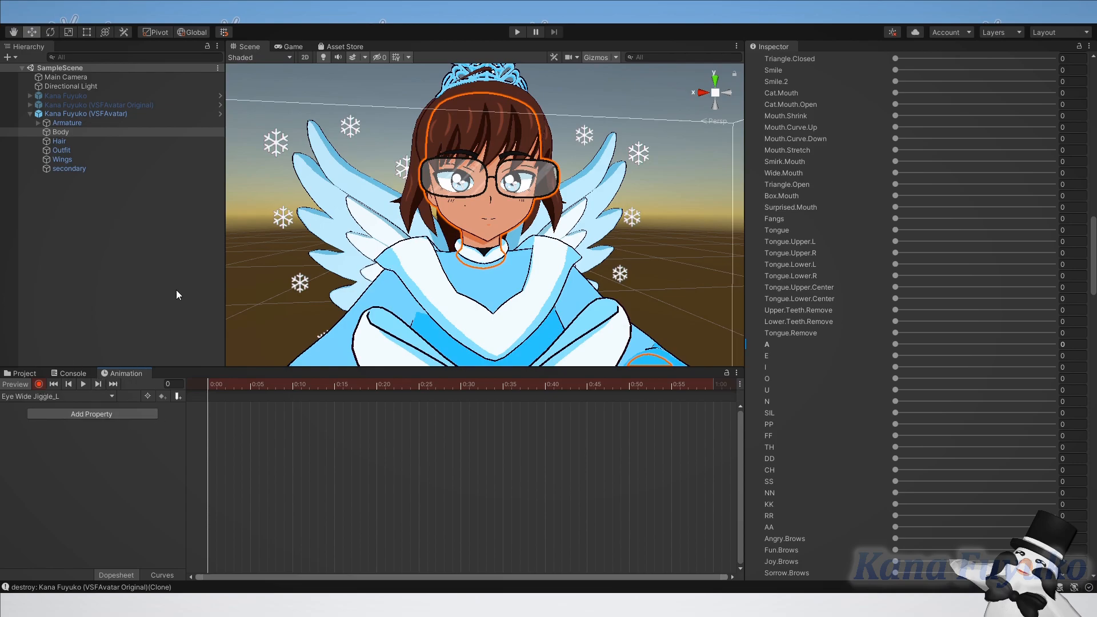
left_click_drag(447, 304, 451, 285, "alt")
scroll(451, 286, "down", 10)
scroll(459, 293, "up", 10)
scroll(883, 368, "up", 6)
scroll(883, 368, "up", 6)
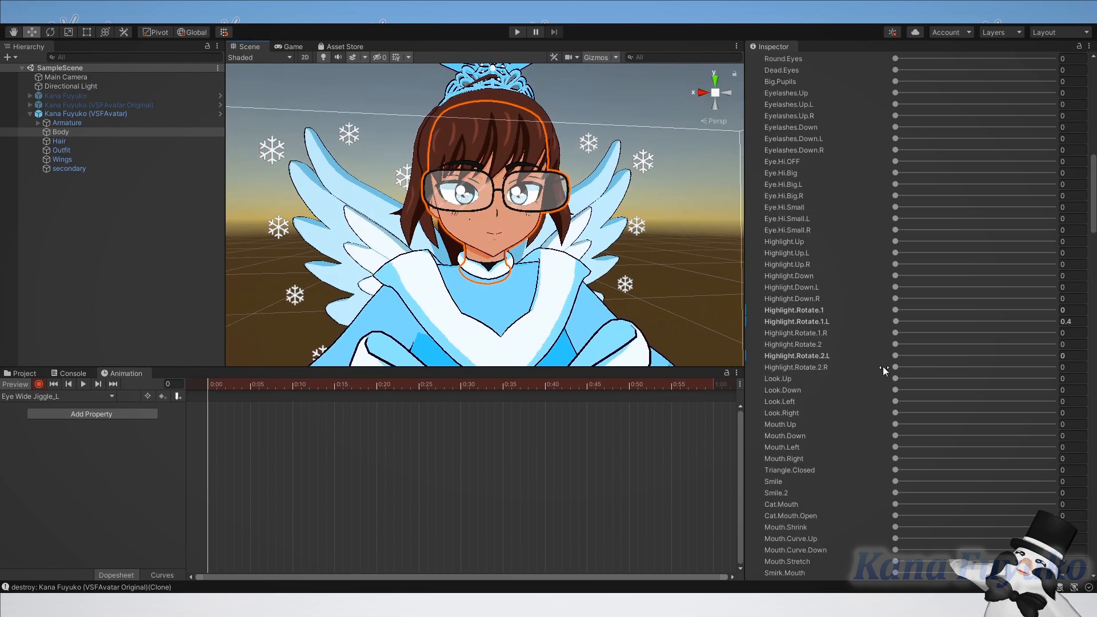
scroll(862, 274, "up", 3)
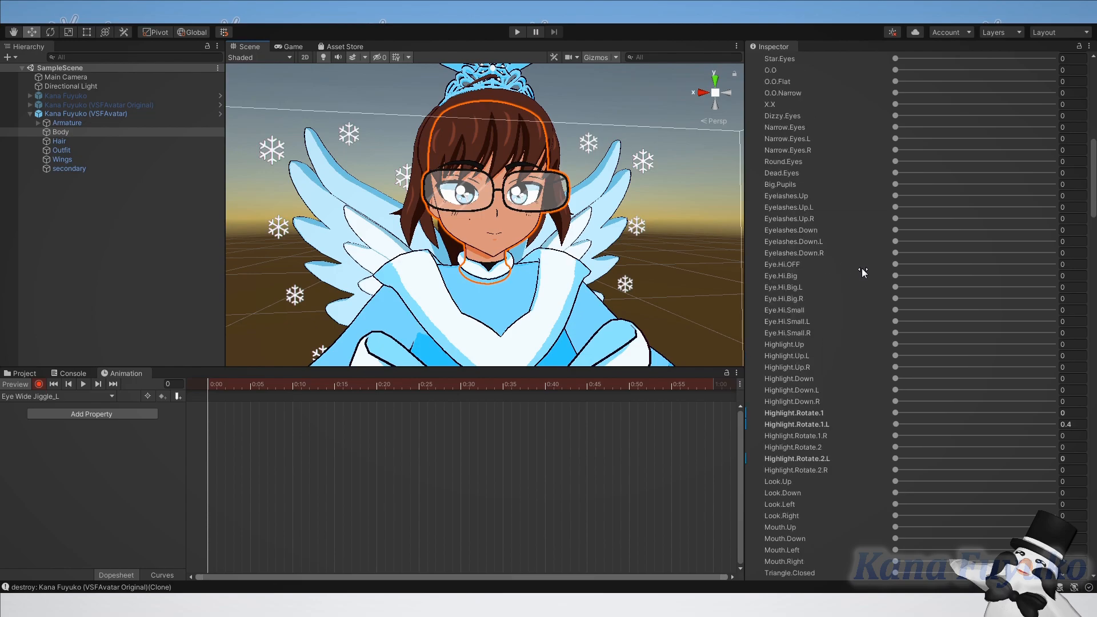
scroll(874, 275, "up", 6)
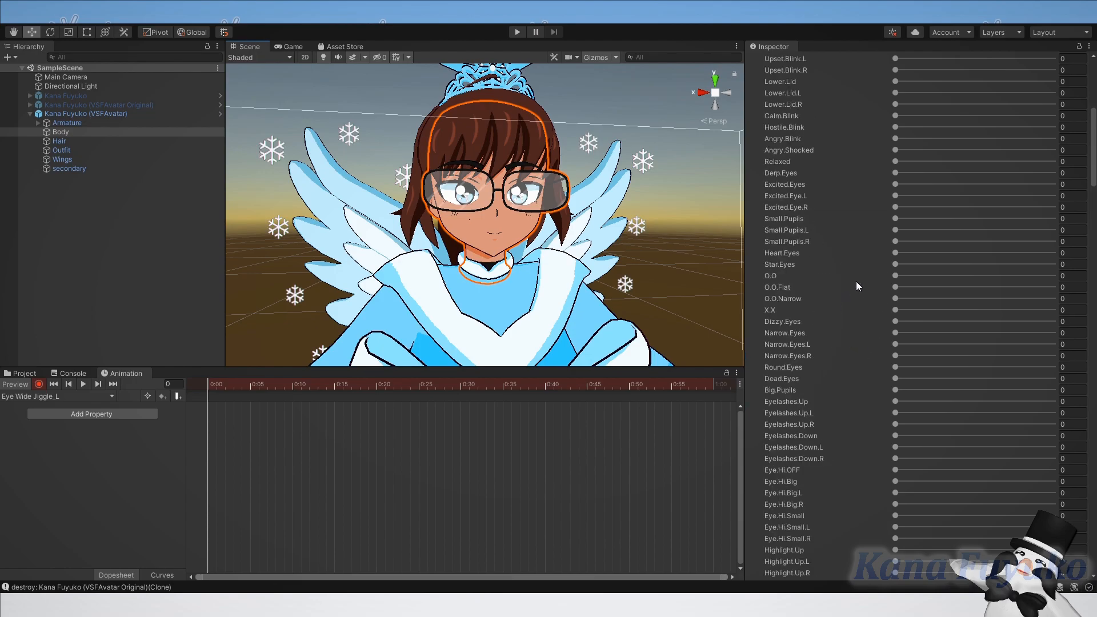
scroll(855, 385, "down", 9)
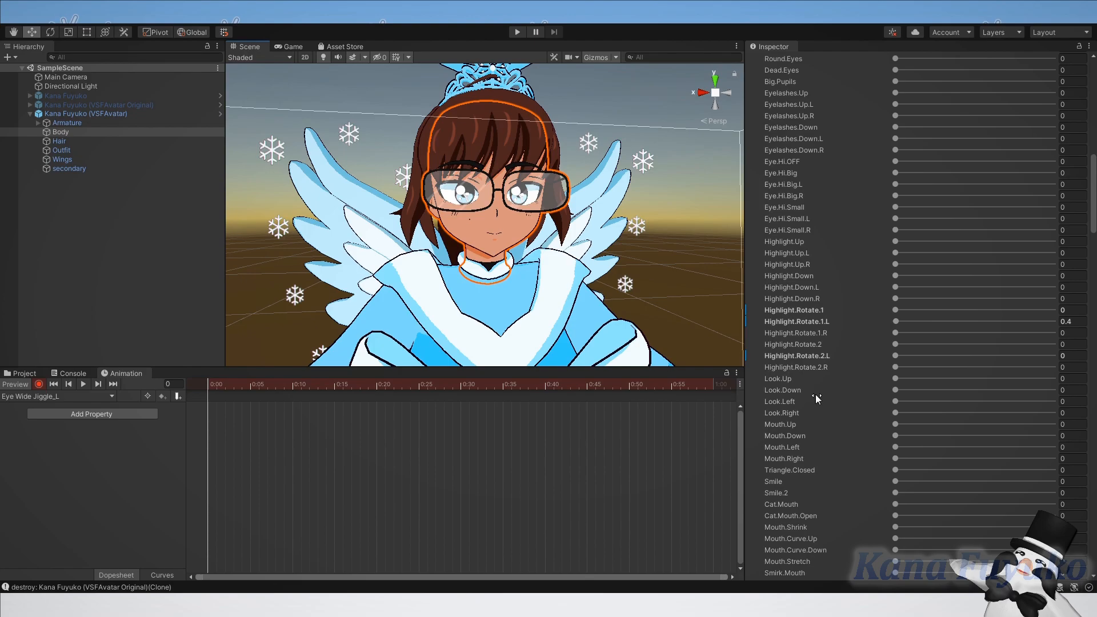
right_click_drag(561, 273, 566, 273)
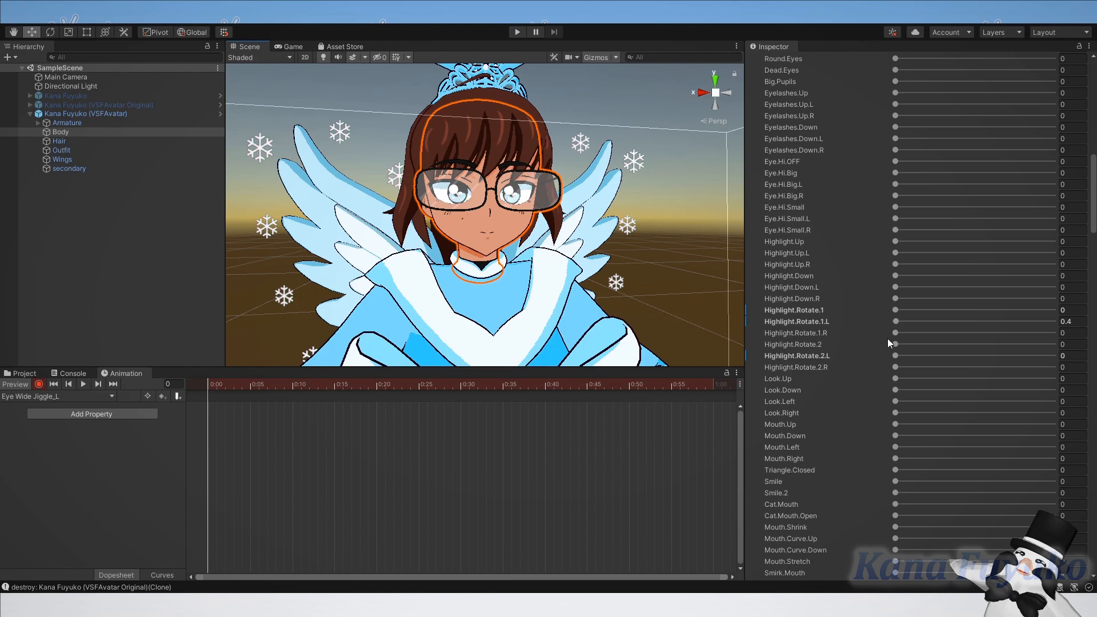
left_click(900, 321)
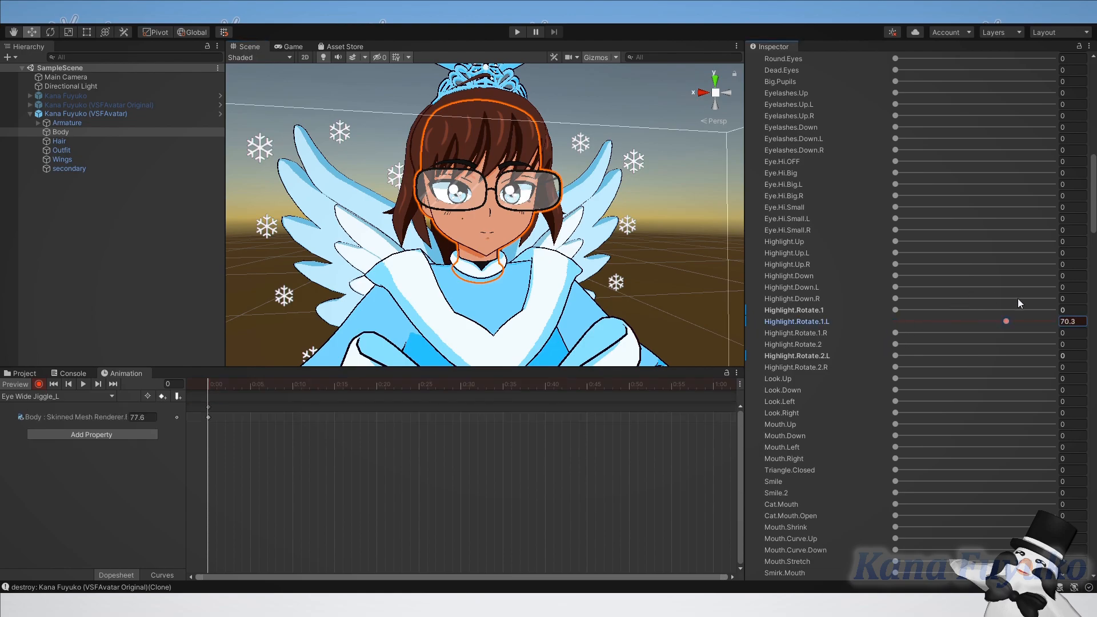
left_click(895, 355)
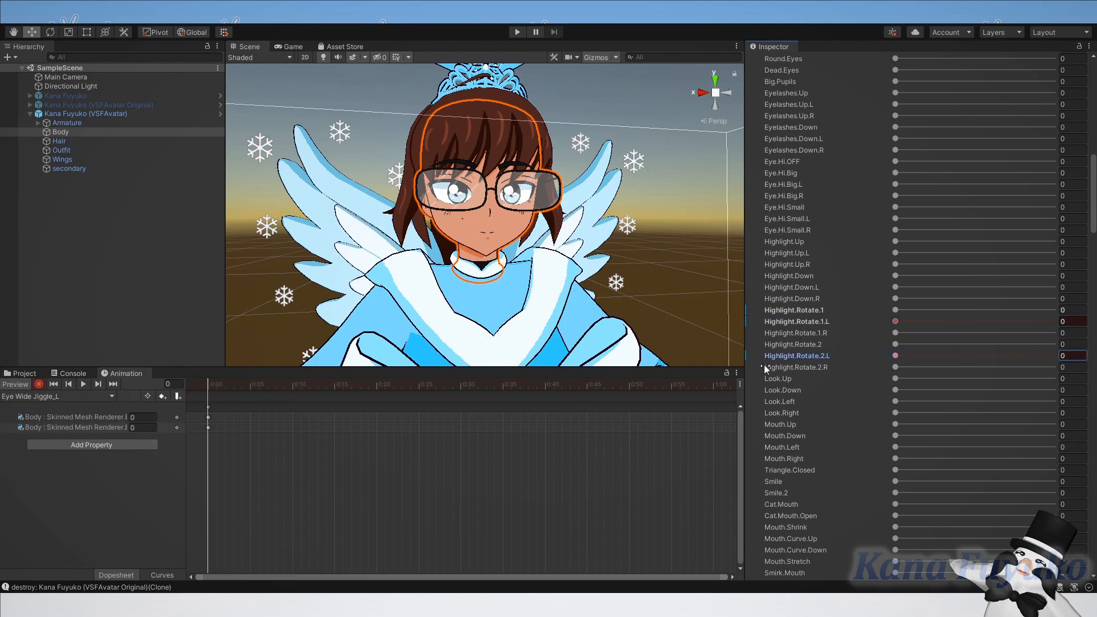
Key Highlight.Rotate.1.L at 100 on frame 10 and back at 0 on frame 20.
left_click(293, 381)
left_click(202, 384)
left_click_drag(203, 383, 292, 386)
left_click_drag(912, 321, 1056, 321)
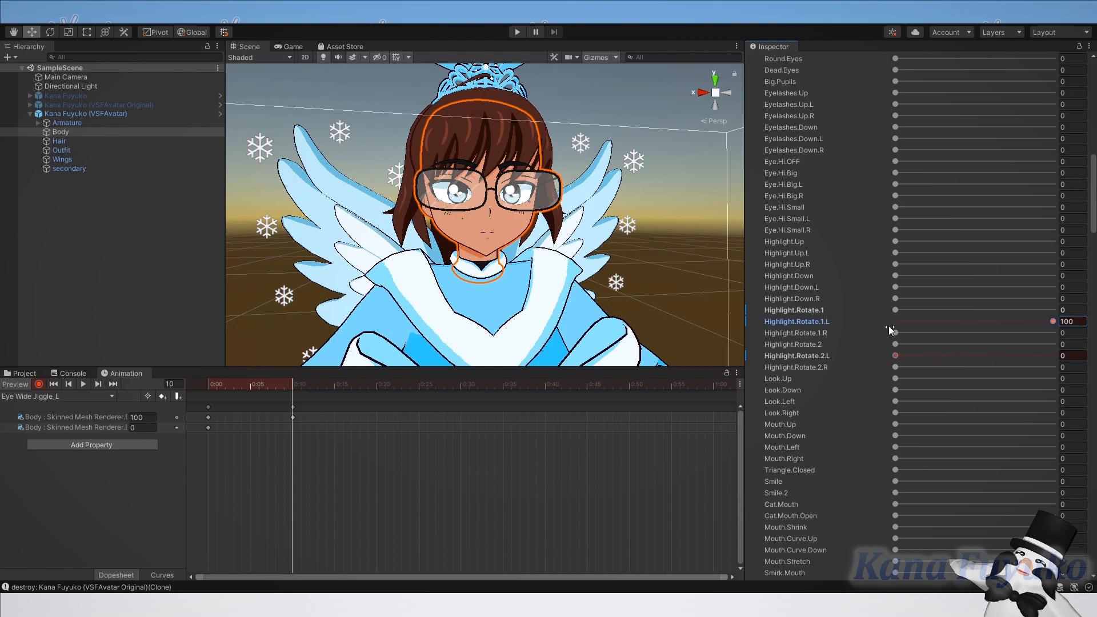
left_click(377, 384)
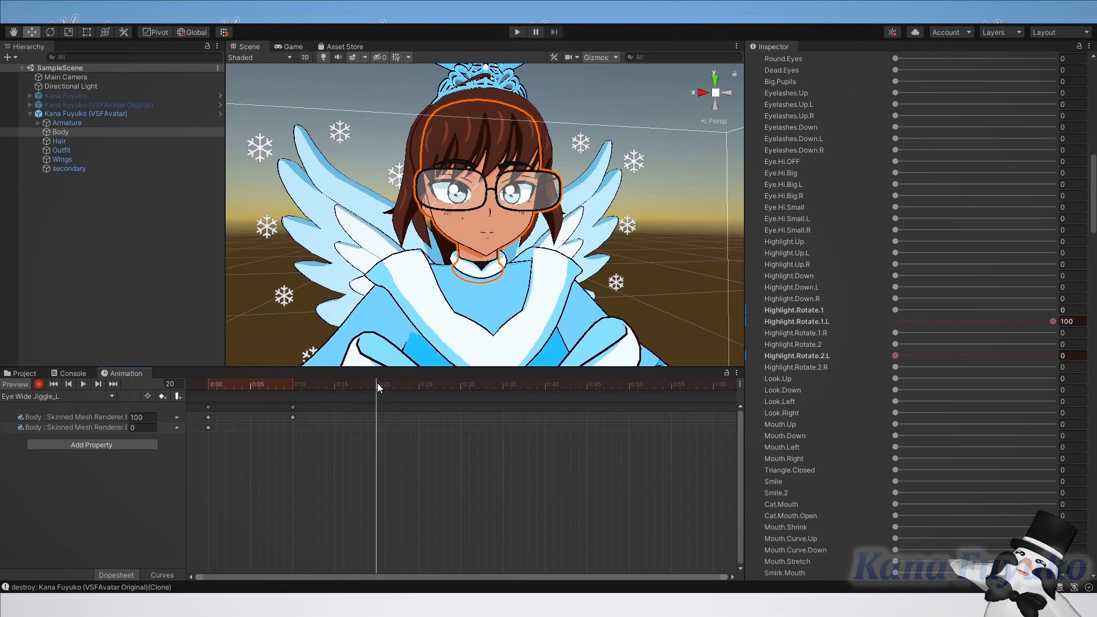
left_click_drag(994, 321, 851, 327)
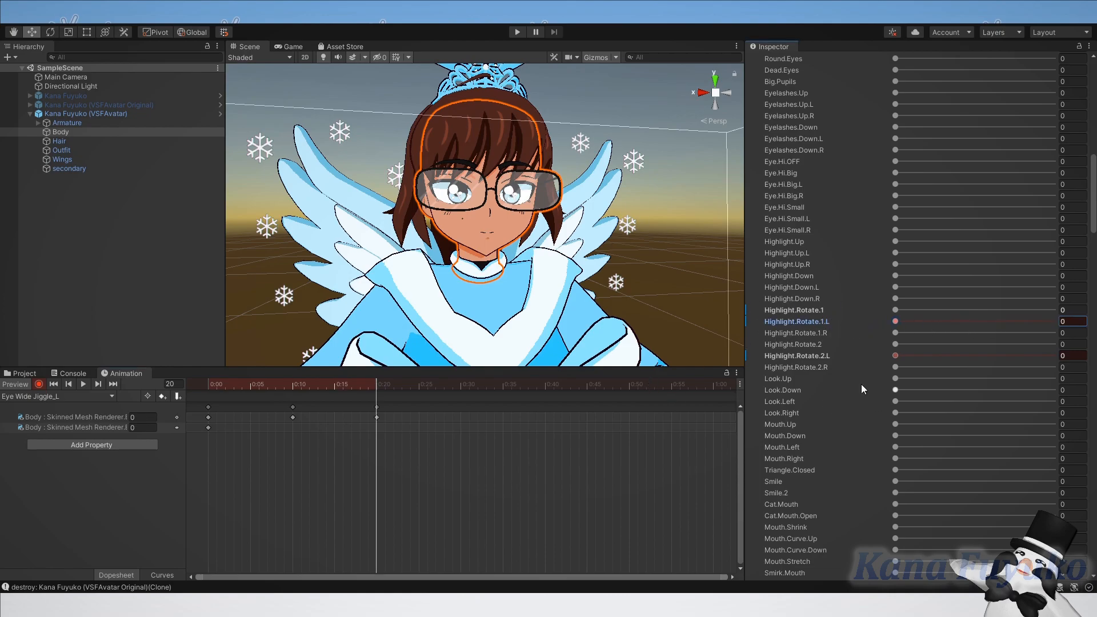
Key Highlight.Rotate.2.L at 0 on frame 10, 100 on frame 20 and 0 on frame 30.
left_click(292, 384)
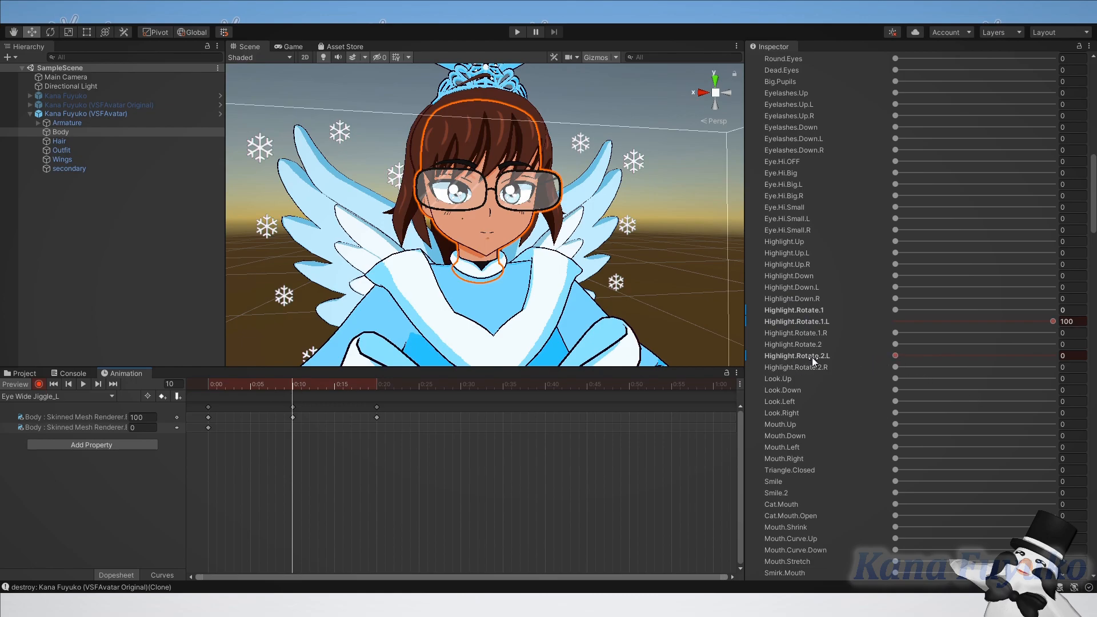
left_click_drag(907, 355, 877, 372)
left_click(375, 383)
left_click_drag(899, 357, 1036, 351)
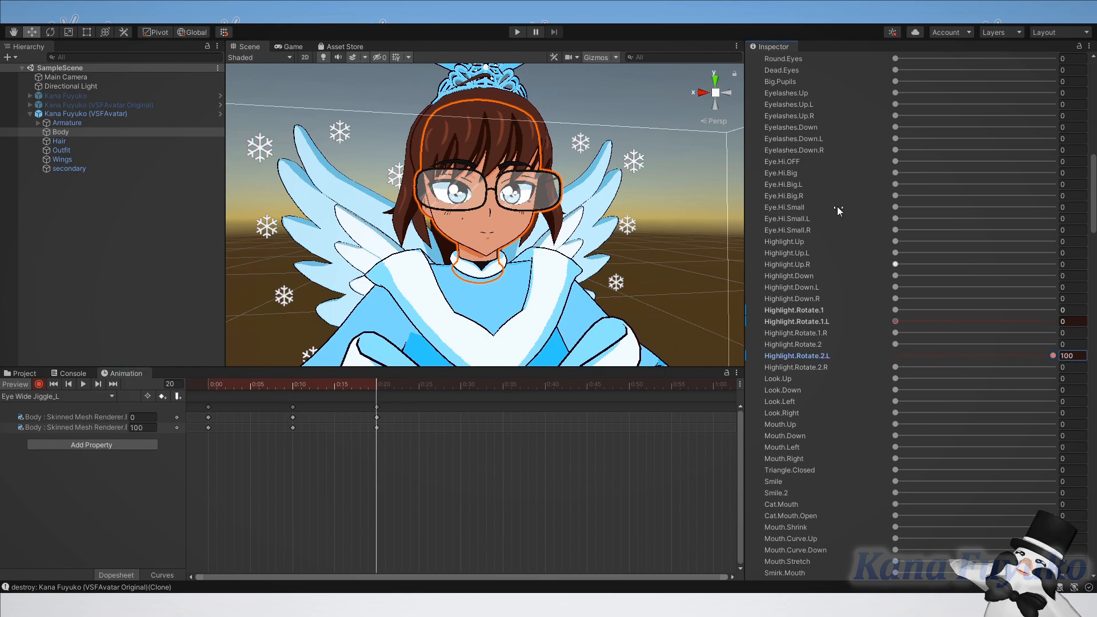
left_click(460, 385)
left_click_drag(945, 357, 895, 354)
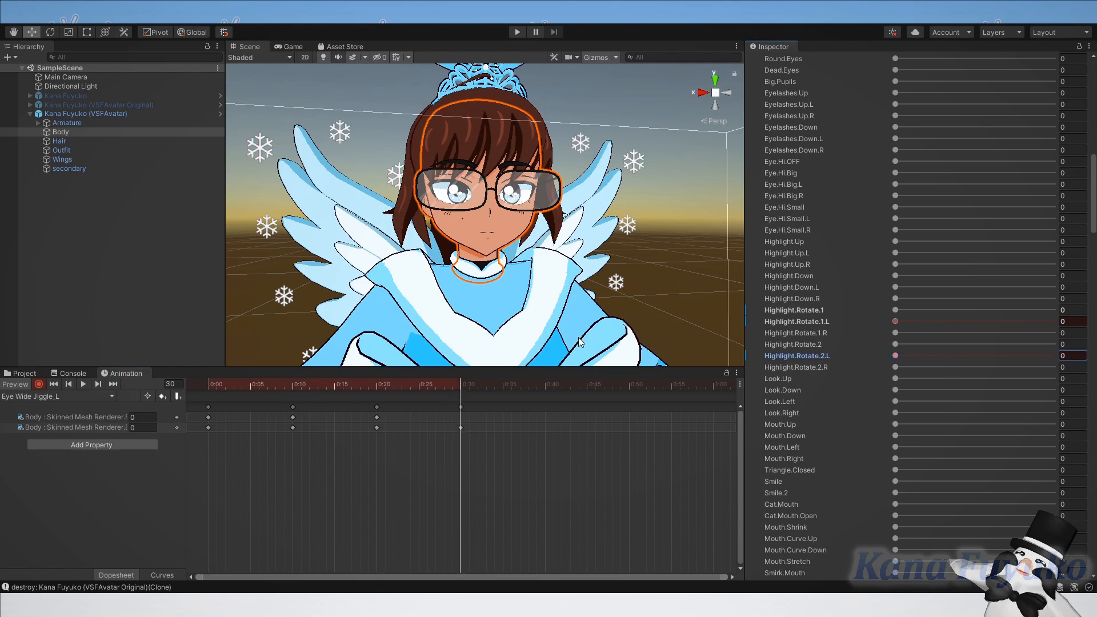
Return to frame 0 and key the Small.Pupils.L blendshape at 0.
left_click_drag(283, 384, 165, 400)
scroll(866, 289, "up", 10)
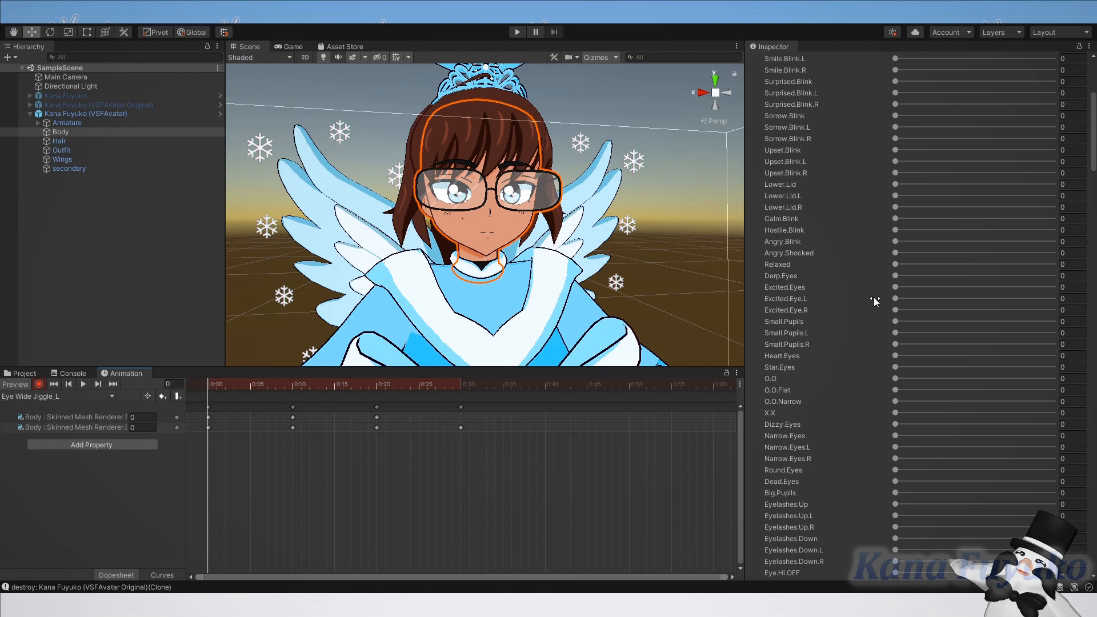
left_click(793, 230)
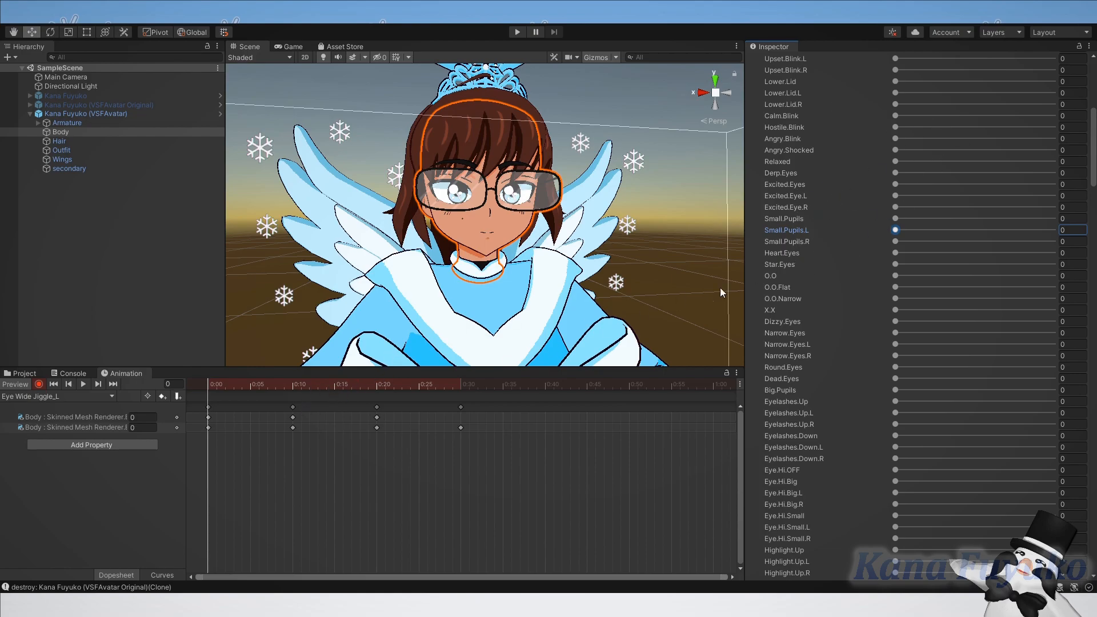
left_click(904, 231)
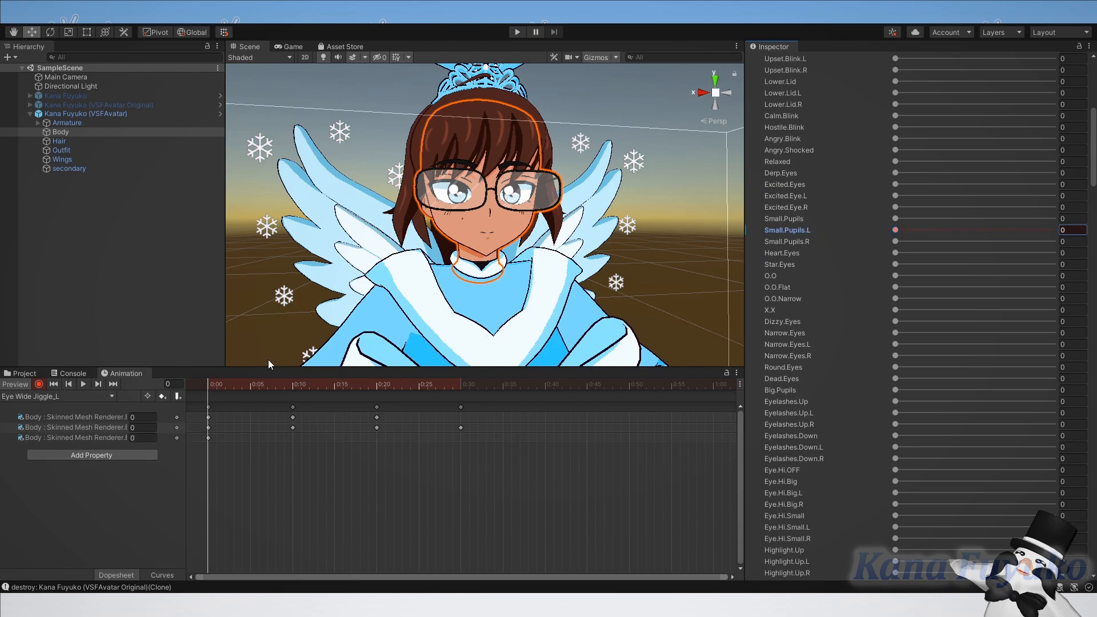
Key Small.Pupils.L at 100 on frame 10 and at 0 on frame 20.
left_click(293, 385)
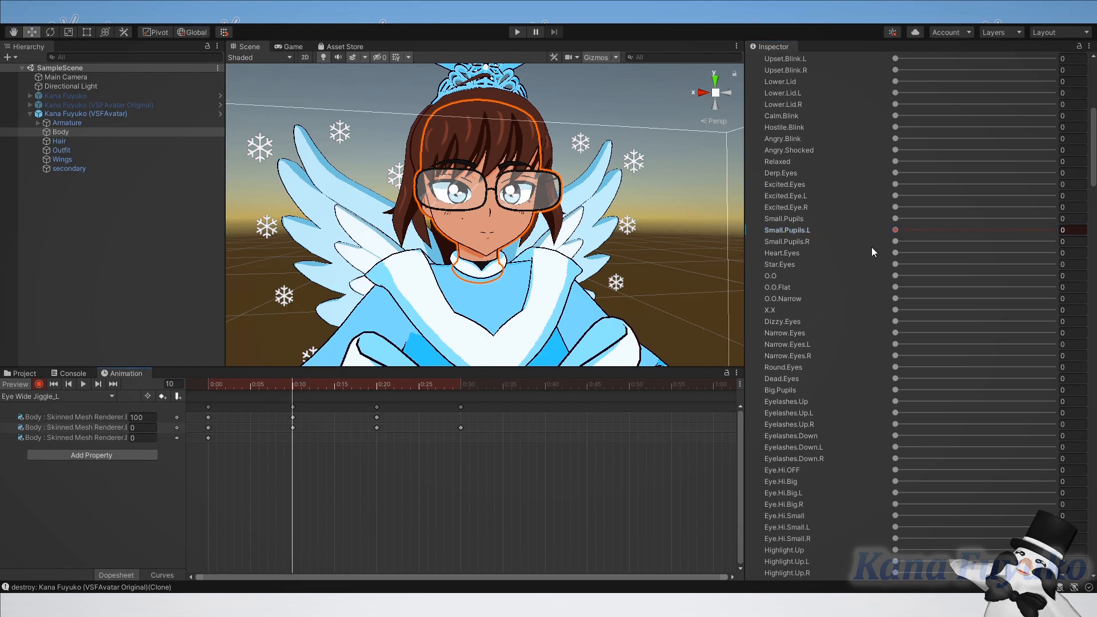
left_click_drag(903, 231, 1053, 229)
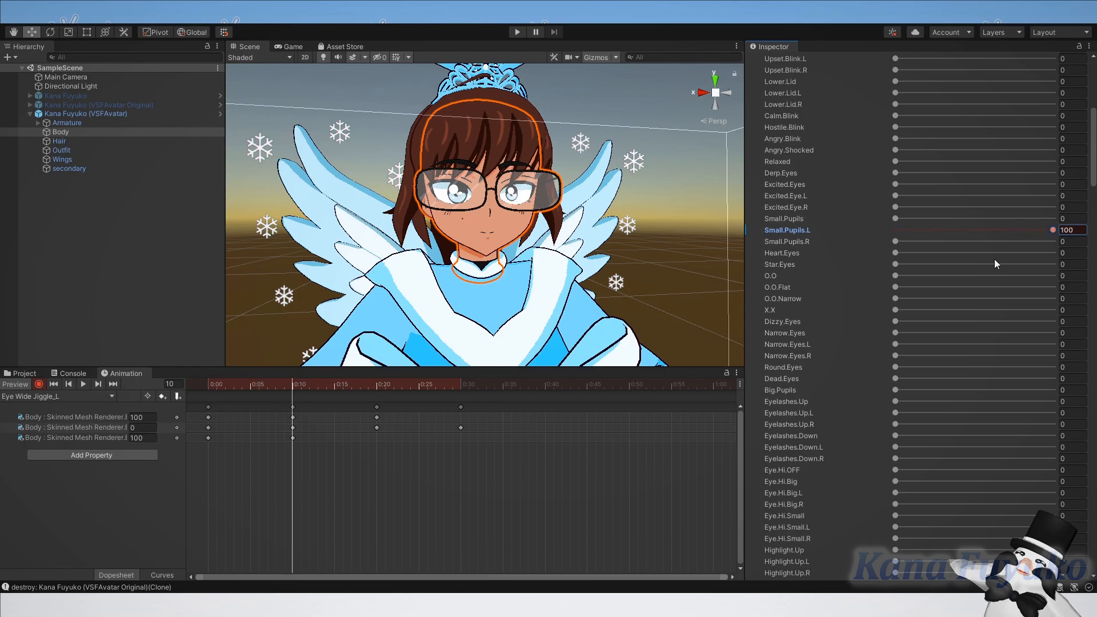
left_click(378, 385)
left_click_drag(945, 229, 775, 253)
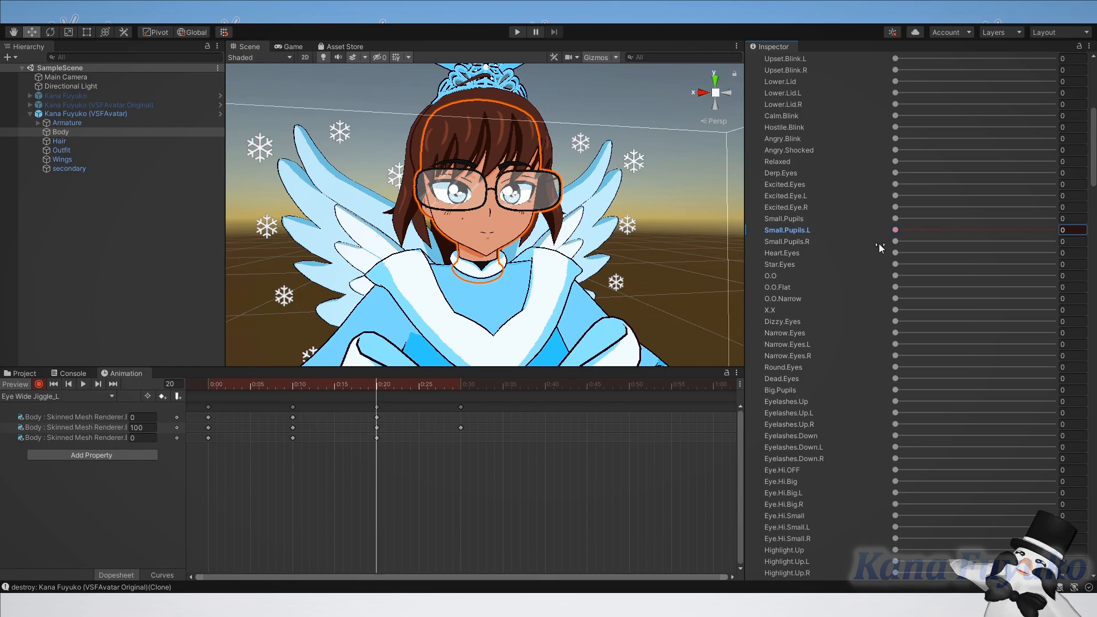
Look through the eye blendshapes and try out Big.Pupils on frame 20.
scroll(872, 291, "up", 3)
scroll(881, 273, "up", 3)
scroll(880, 274, "down", 3)
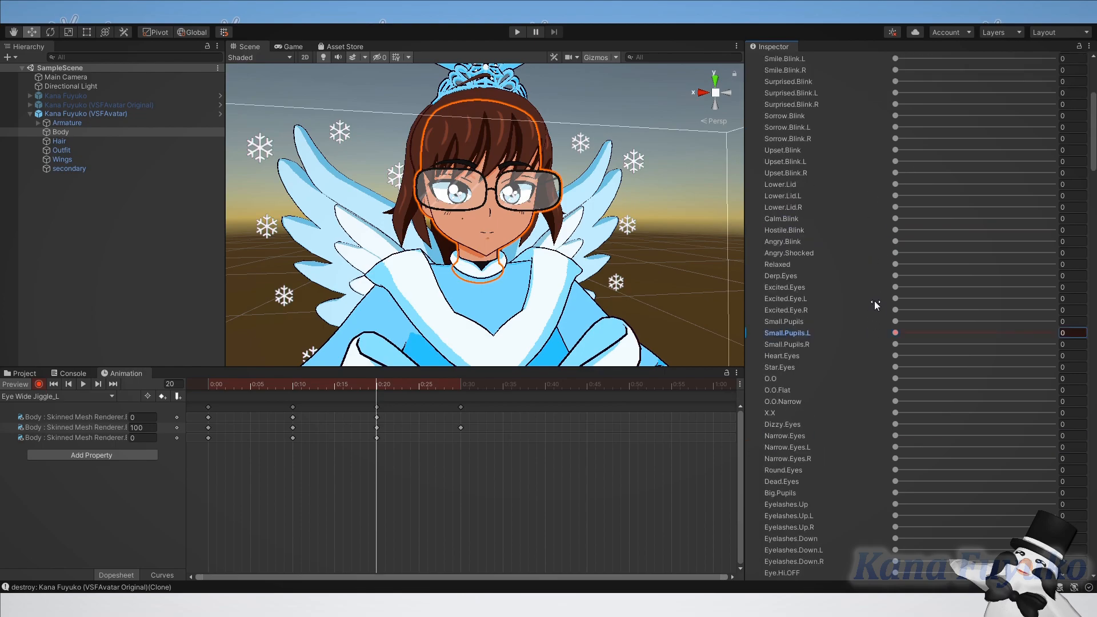
scroll(885, 405, "down", 3)
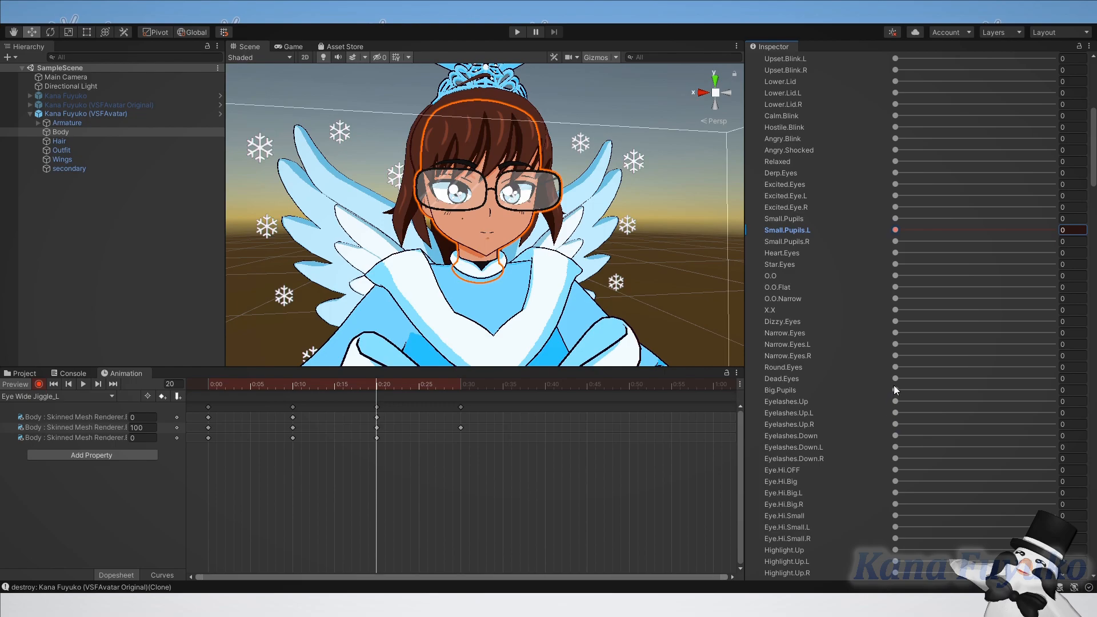
left_click(896, 389)
left_click(376, 390)
left_click_drag(420, 383, 376, 394)
Try keying the Blink.L blendshape at 0 on frames 10 and 20, and undo it.
scroll(990, 189, "up", 9)
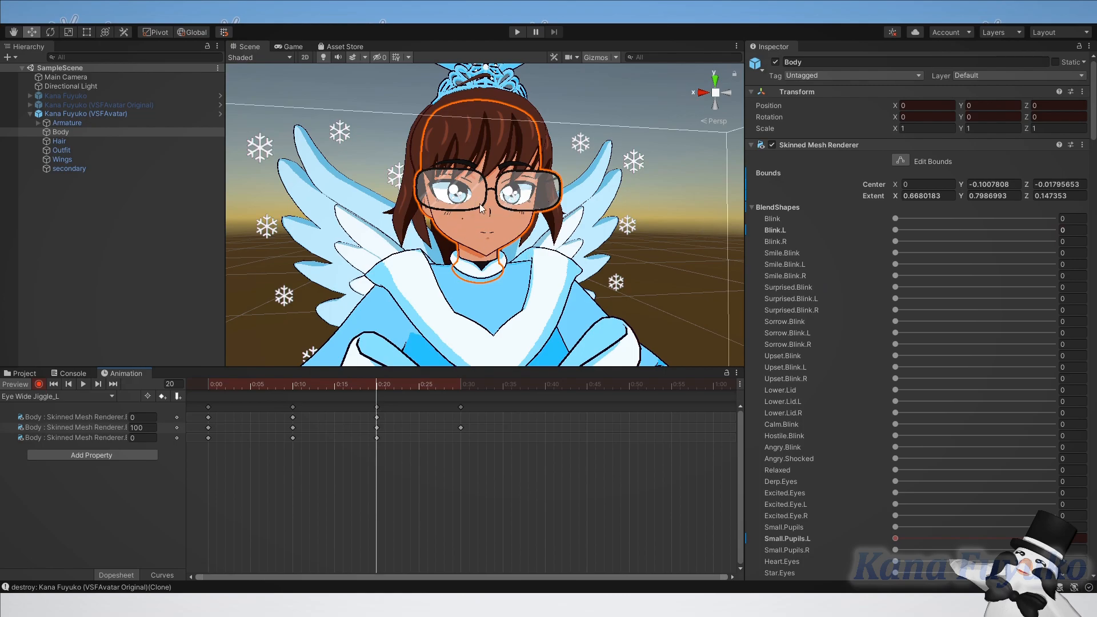
left_click(294, 387)
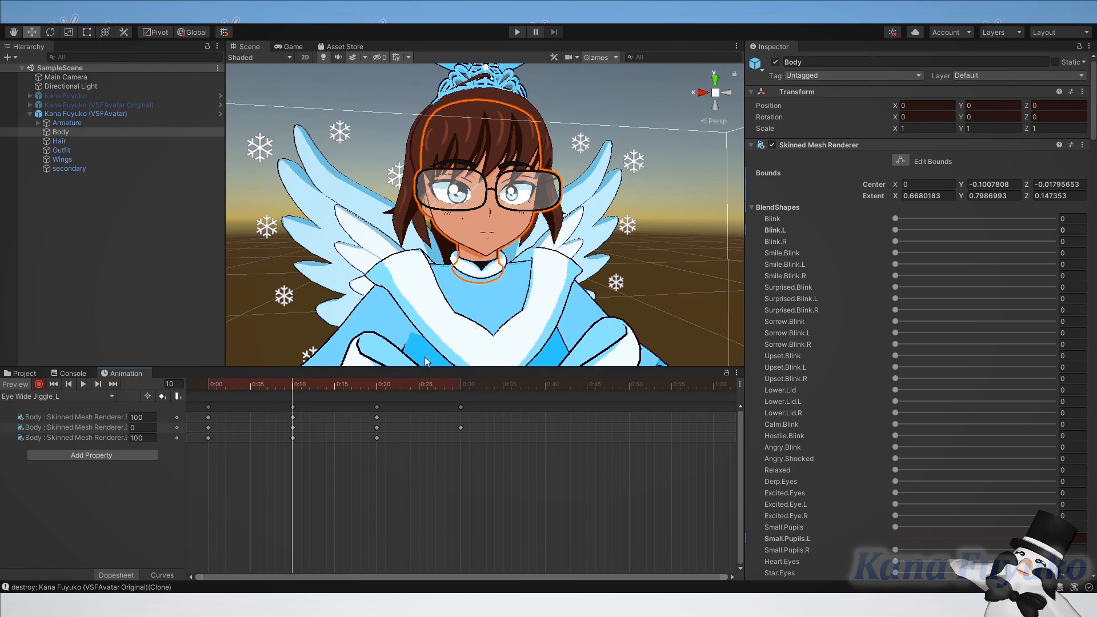
left_click(901, 230)
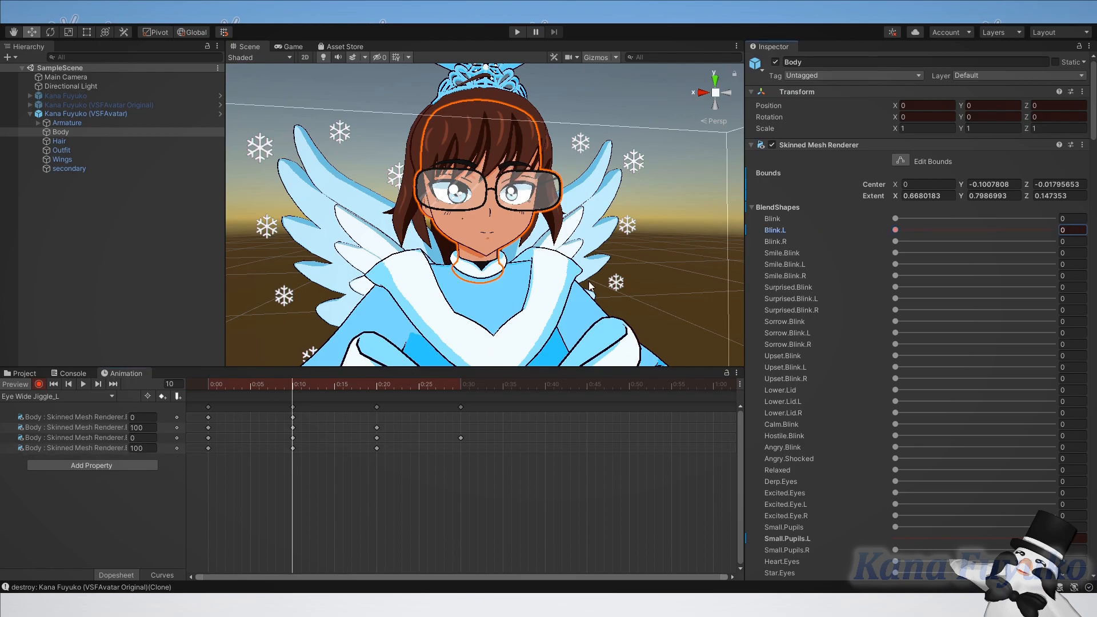
left_click(376, 386)
left_click_drag(900, 230, 879, 245)
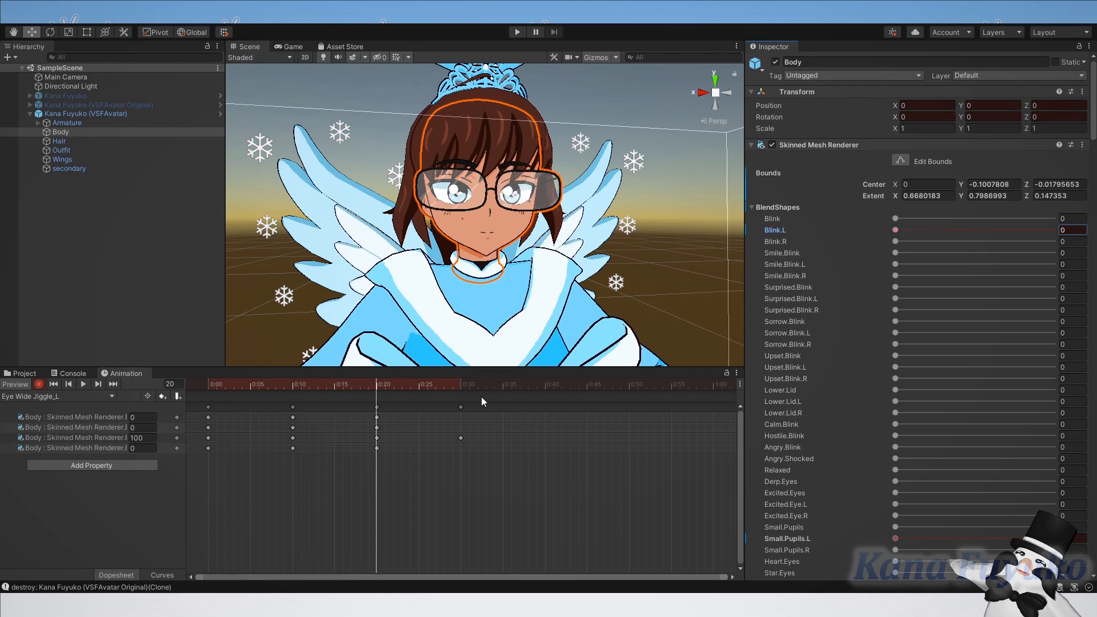
key("ctrl+z")
Try the eyeBlinkLeft blendshape at 33.7 on frame 20 and undo it.
scroll(1023, 402, "down", 10)
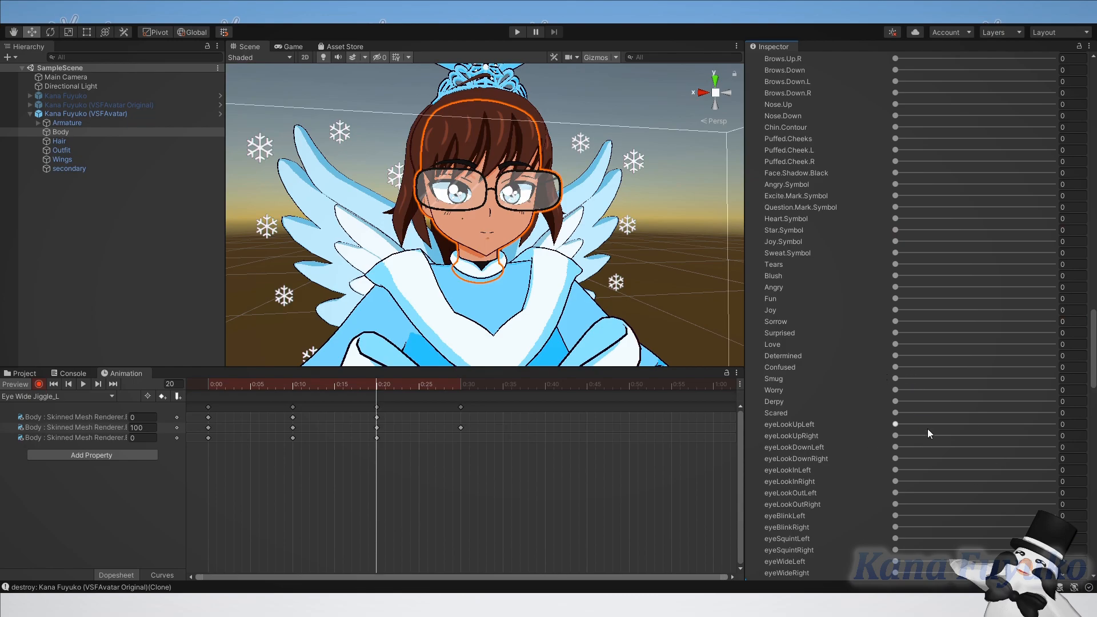
scroll(930, 426, "down", 3)
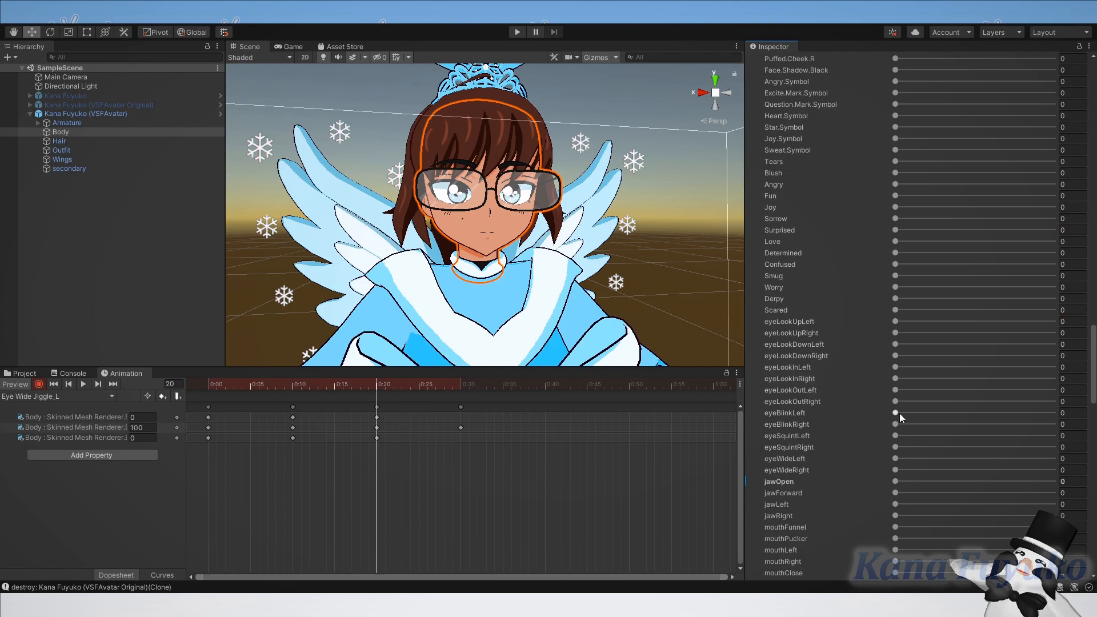
left_click_drag(895, 413, 952, 420)
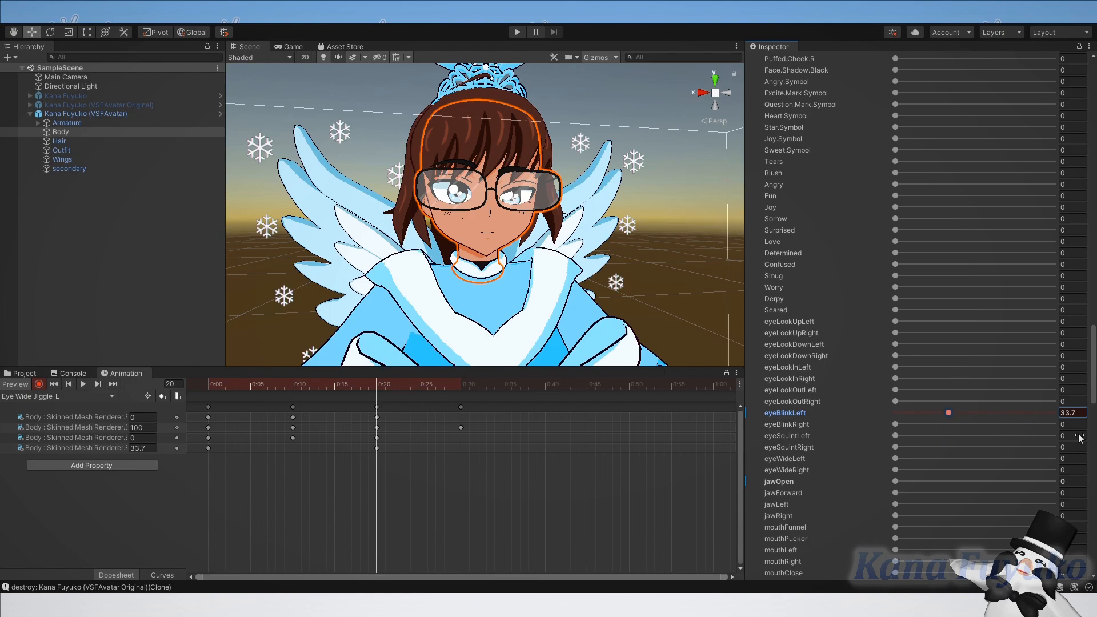
key("ctrl+z")
Scrub the Eye Wide Jiggle_L clip back to frame 0 and forward to frame 30 to review the highlight and pupil motion.
scroll(947, 355, "up", 10)
scroll(950, 264, "up", 10)
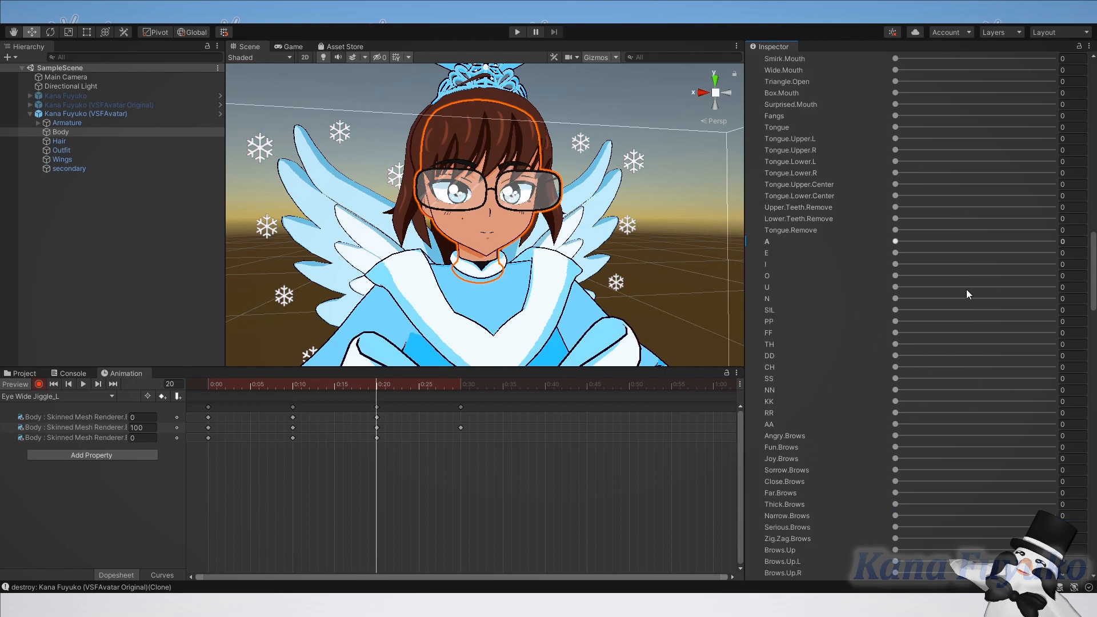
scroll(933, 289, "up", 3)
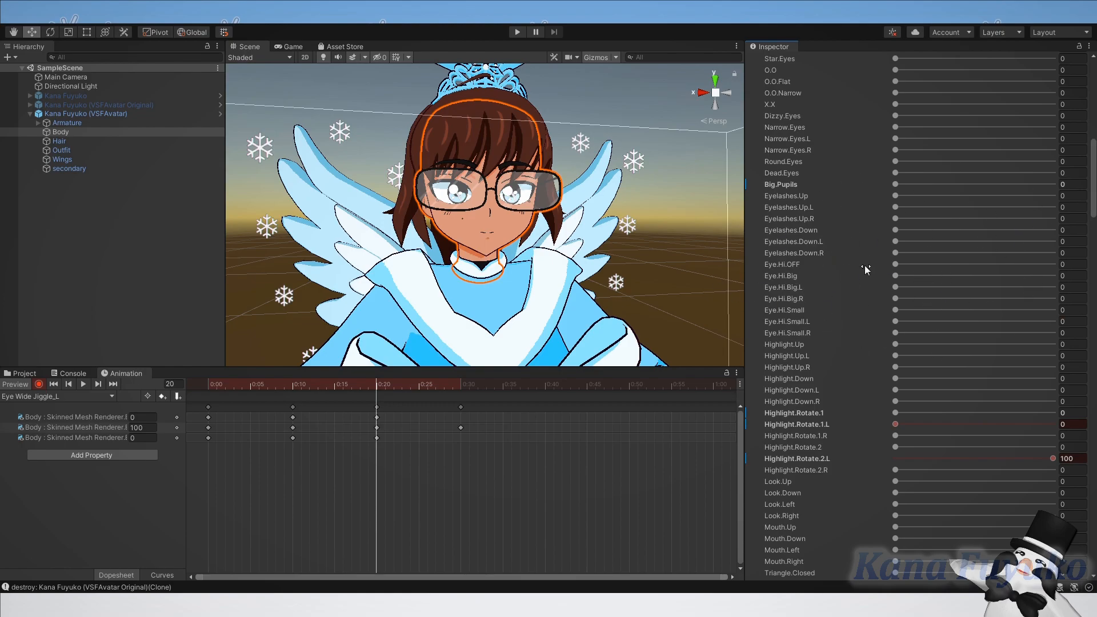
left_click_drag(432, 385, 292, 384)
left_click_drag(263, 341, 208, 384)
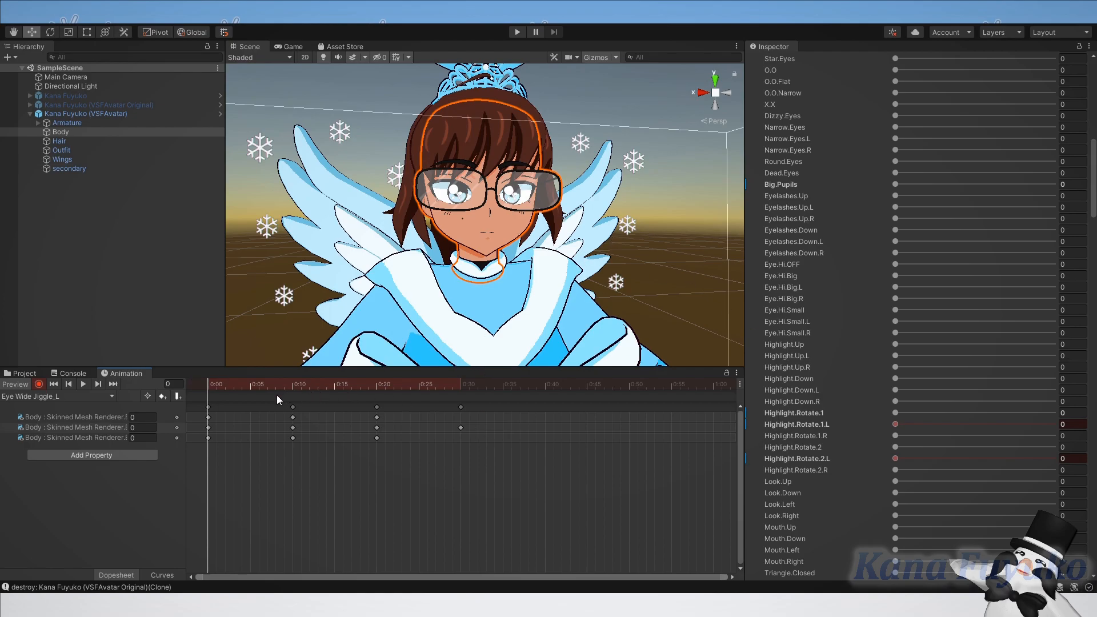
left_click_drag(323, 387, 461, 392)
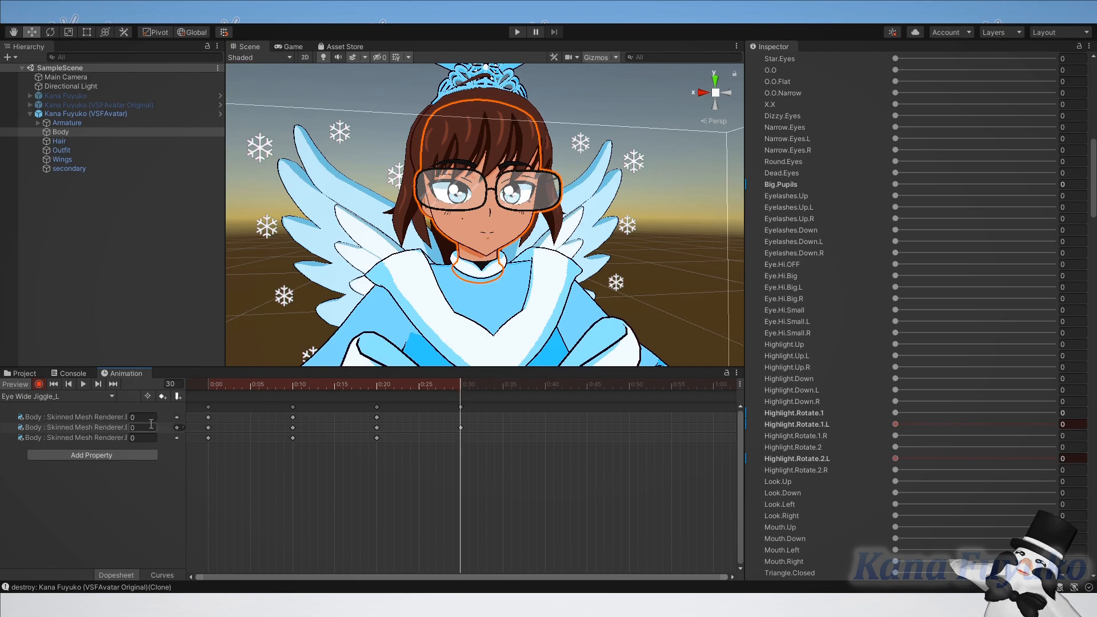
Key Highlight.Rotate.2.L and Highlight.Rotate.1.L at 0 on frame 30 of the Eye Wide Jiggle_L clip.
left_click_drag(915, 457, 700, 449)
left_click_drag(903, 423, 697, 426)
left_click_drag(485, 452, 454, 418)
scroll(965, 388, "up", 5)
scroll(972, 347, "down", 10)
scroll(961, 363, "down", 10)
scroll(949, 365, "up", 20)
scroll(936, 370, "up", 6)
left_click_drag(377, 383, 451, 402)
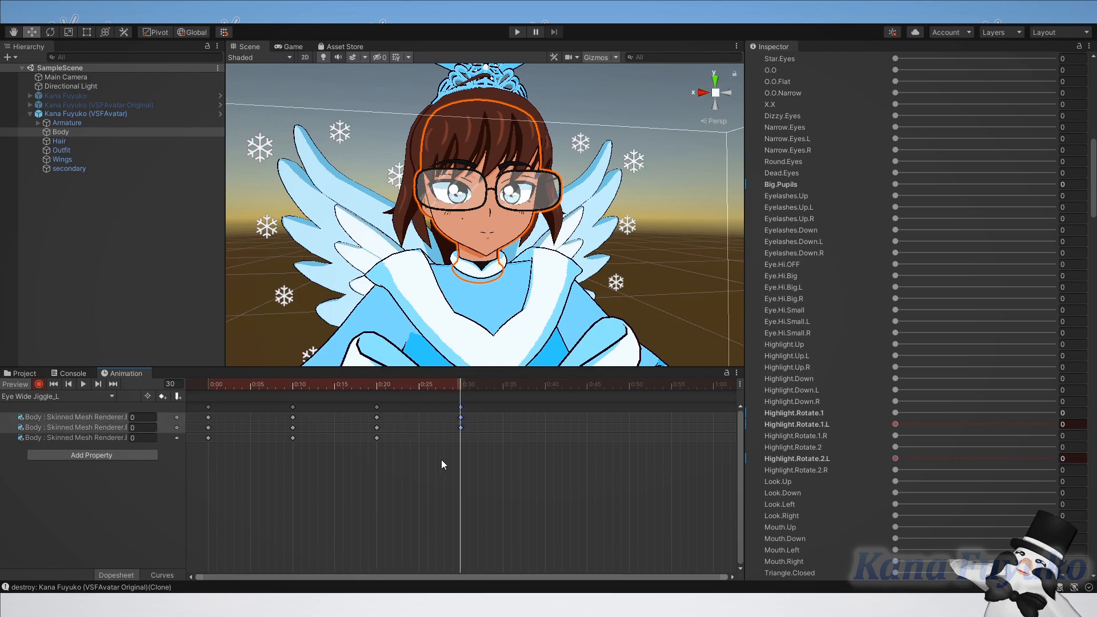
Key the Small.Pupils.L blendshape at 0 on frame 30 as well.
left_click_drag(370, 438, 375, 447)
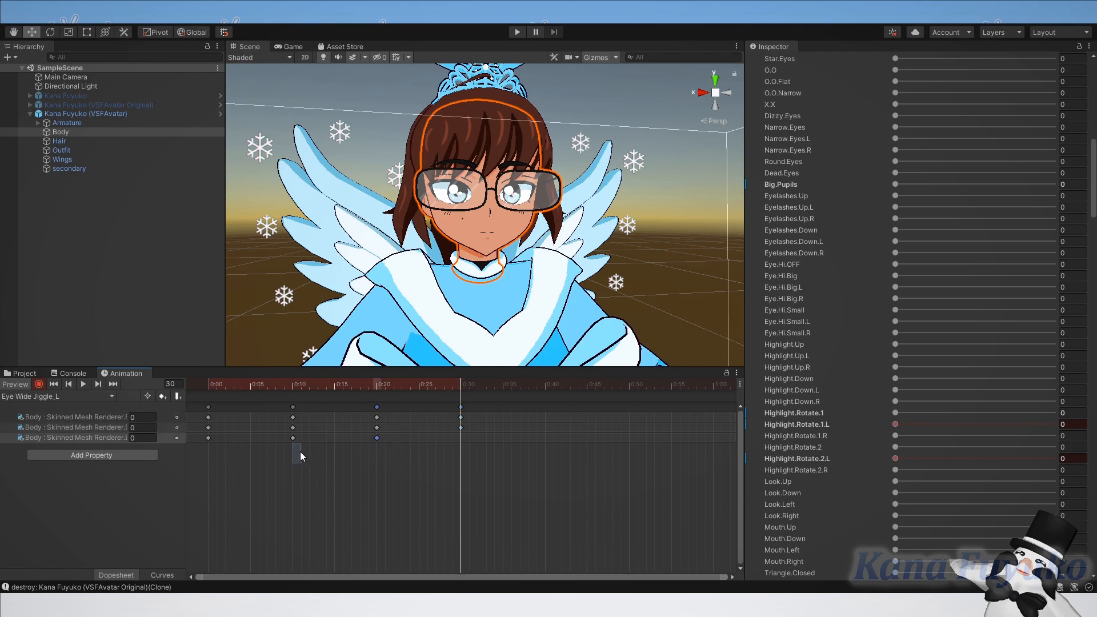
left_click_drag(295, 448, 293, 439)
key("ctrl+v")
scroll(907, 181, "up", 15)
left_click_drag(917, 434, 755, 444)
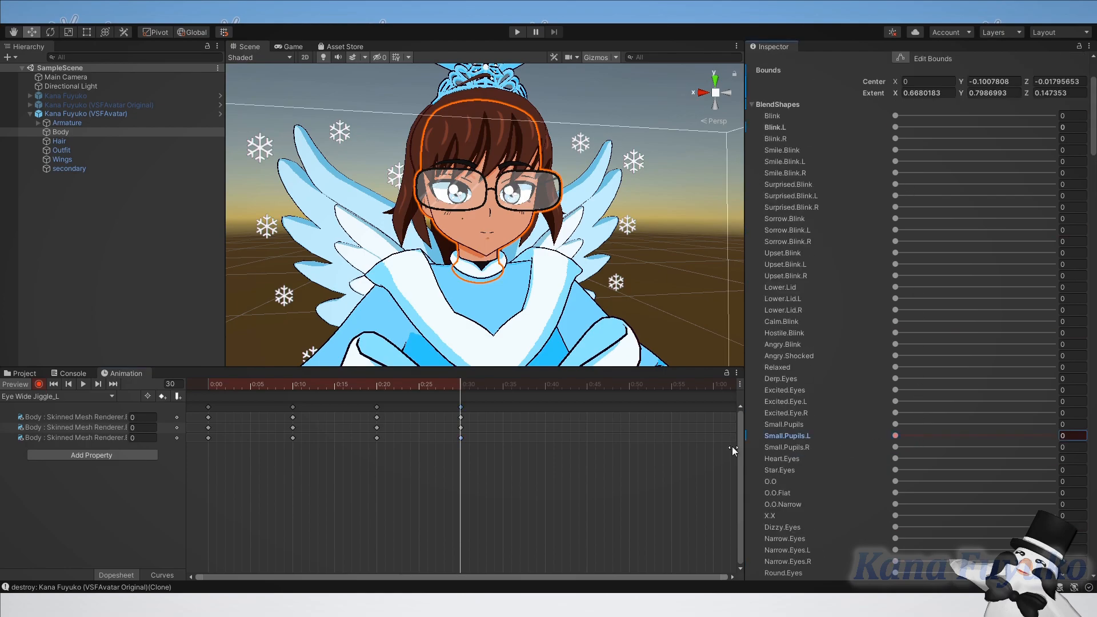
Copy the frame 30 keyframes of all three blendshapes to frame 6000.
left_click_drag(477, 483, 439, 399)
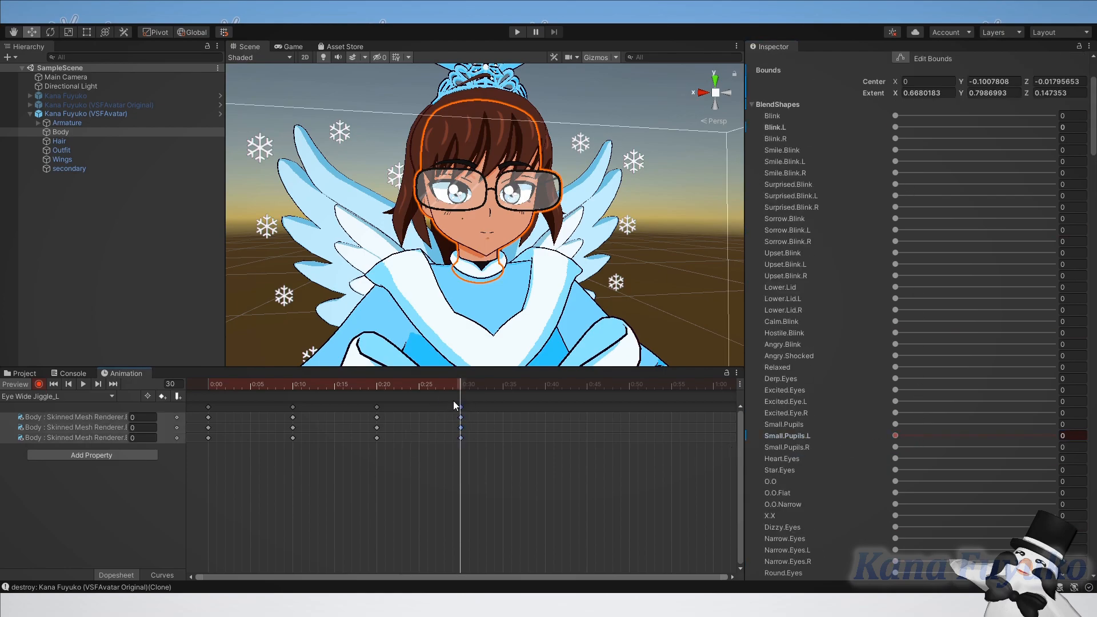
left_click(181, 385)
type("6000")
key("Return")
left_click(452, 519)
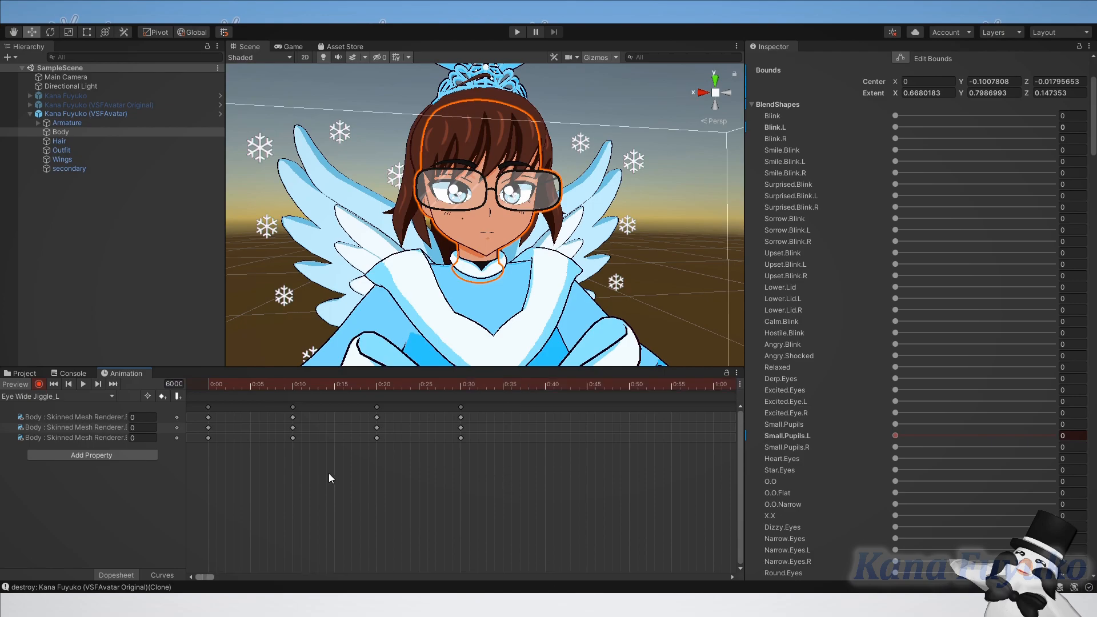
Play the Eye Wide Jiggle_L clip to check the hold between frame 30 and frame 6000, and return to frame 0.
left_click(188, 384)
key("space")
scroll(457, 450, "down", 8)
scroll(424, 445, "down", 10)
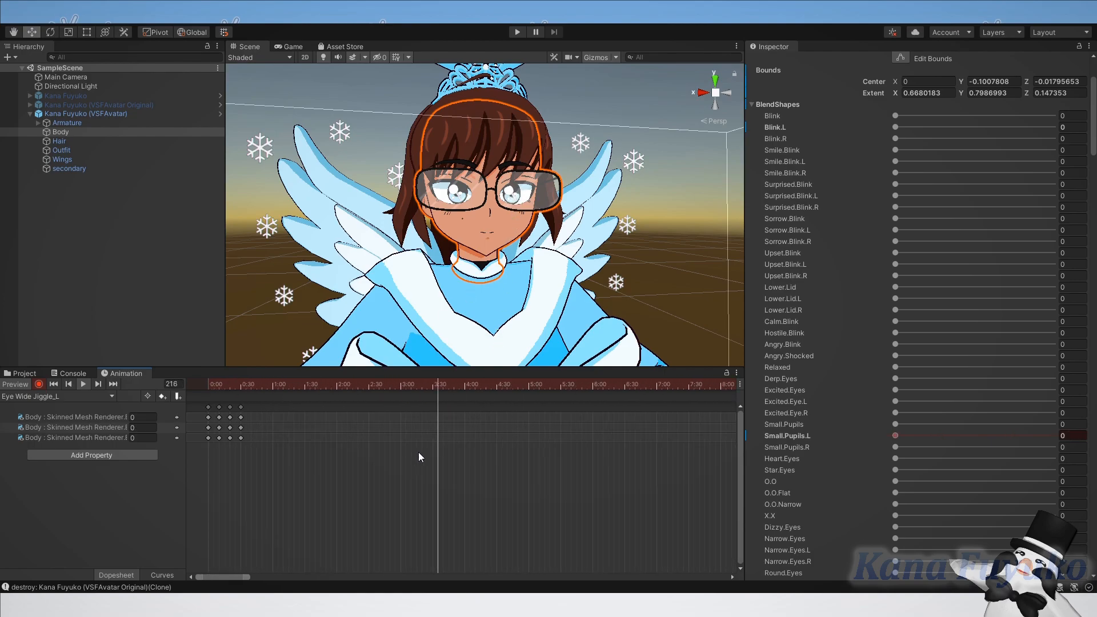
scroll(419, 442, "down", 10)
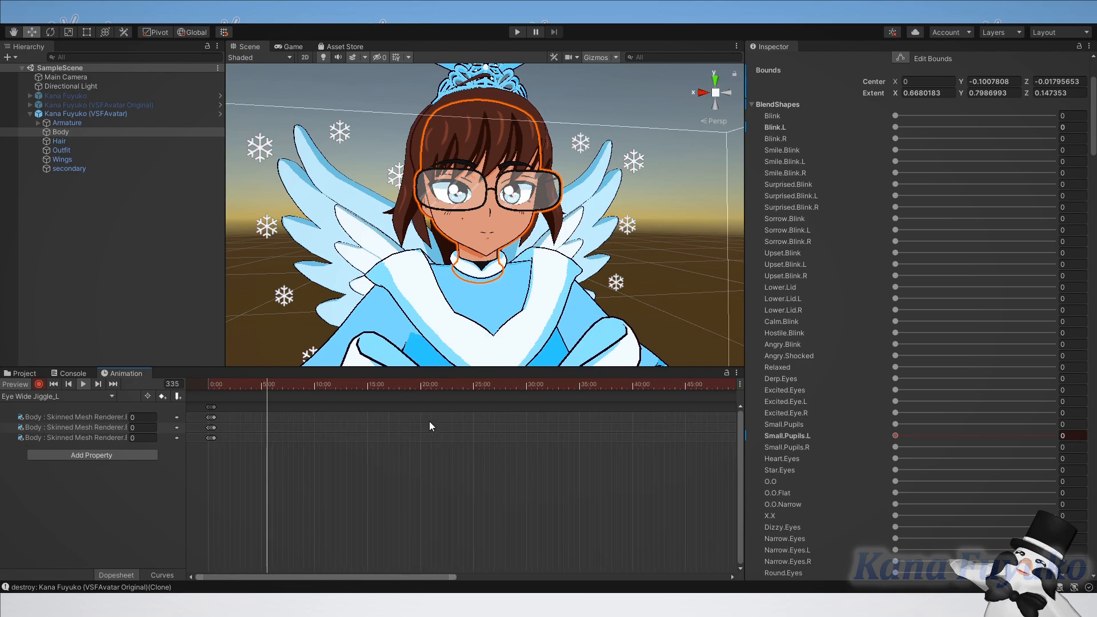
scroll(400, 419, "down", 1)
key("space")
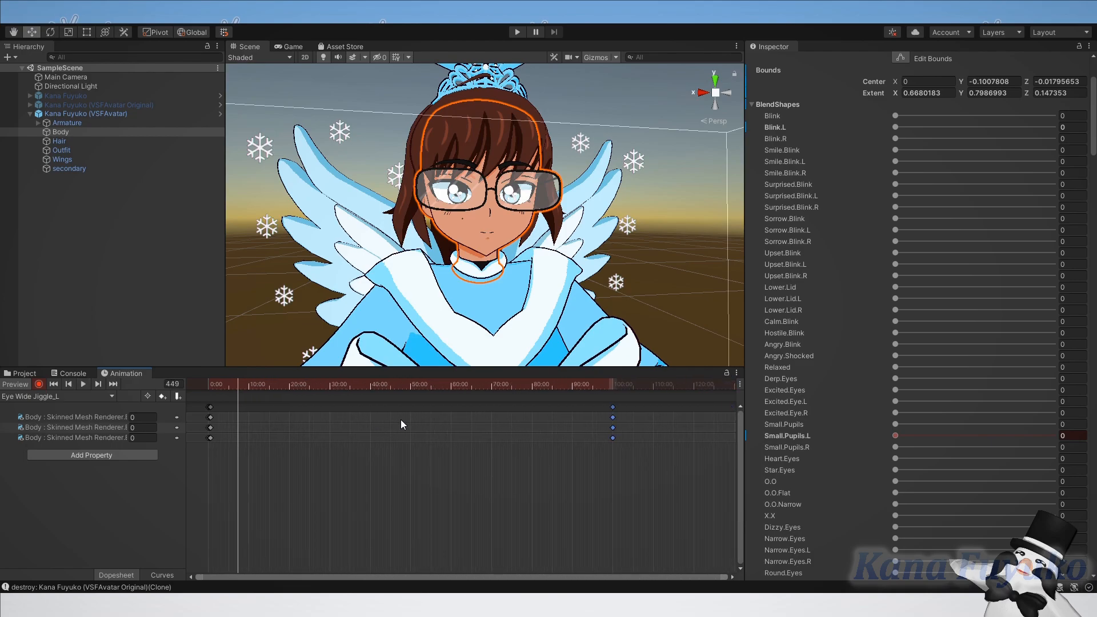
left_click_drag(241, 390, 152, 381)
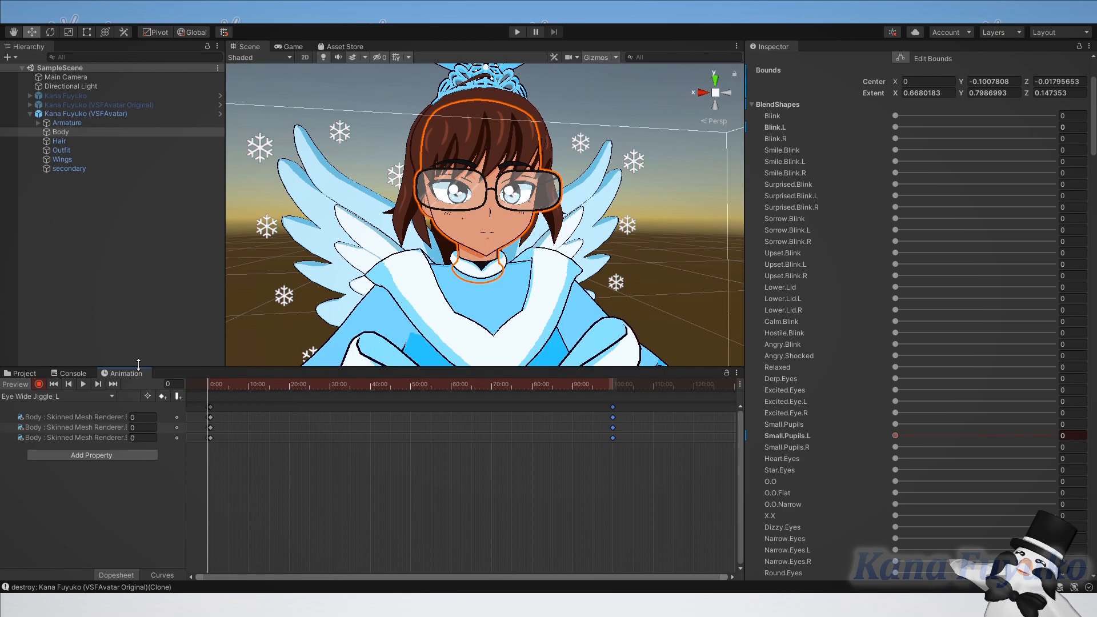
scroll(231, 448, "up", 5)
scroll(213, 447, "up", 10)
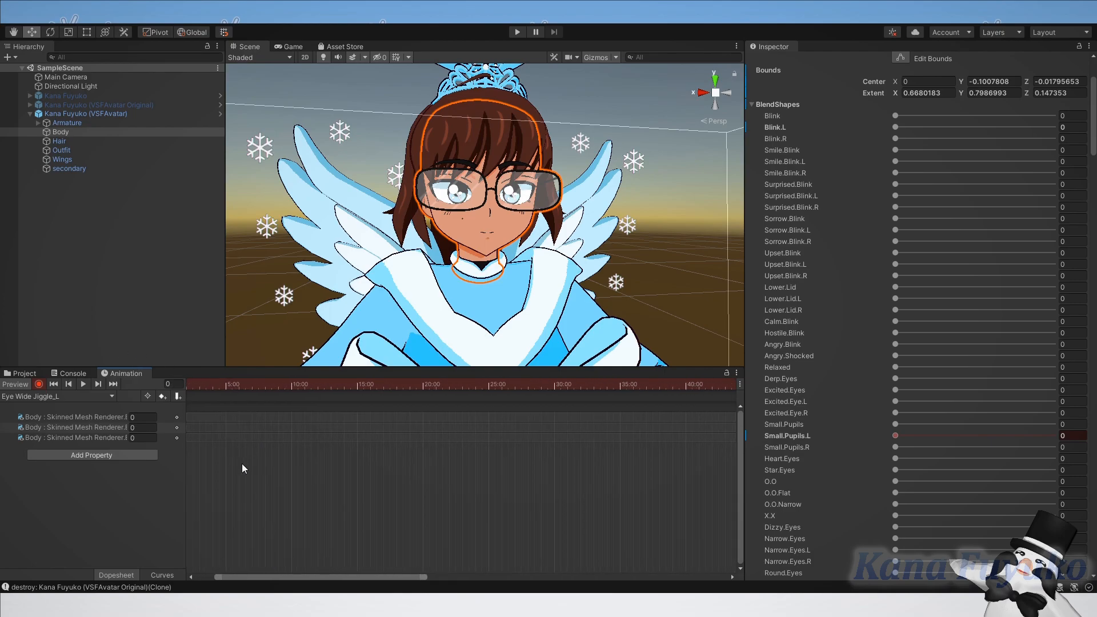
scroll(217, 437, "up", 10)
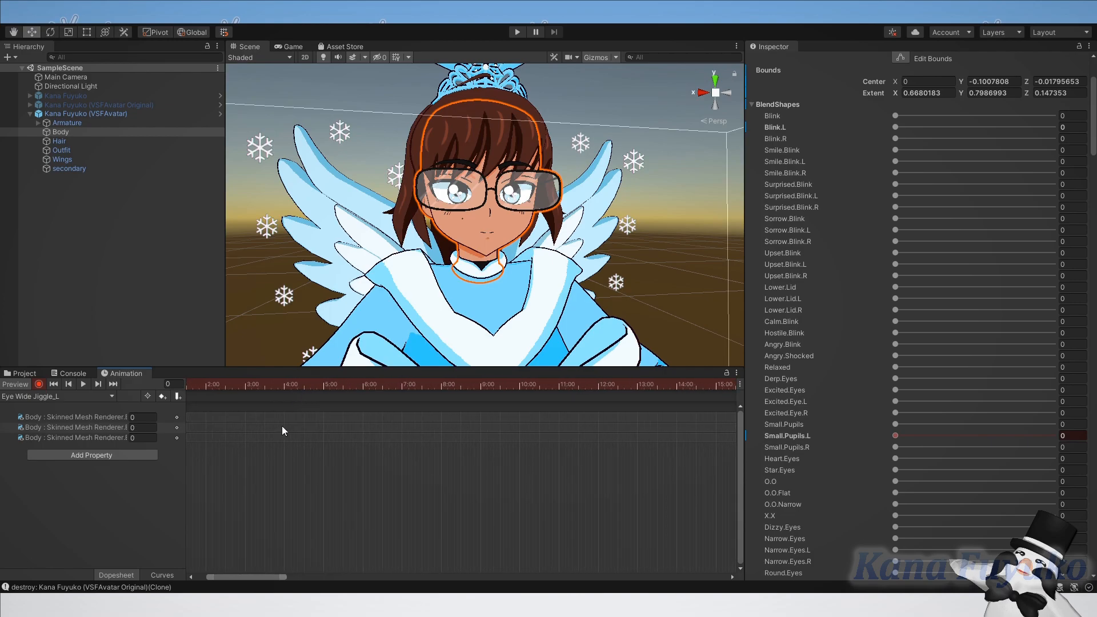
scroll(245, 425, "up", 10)
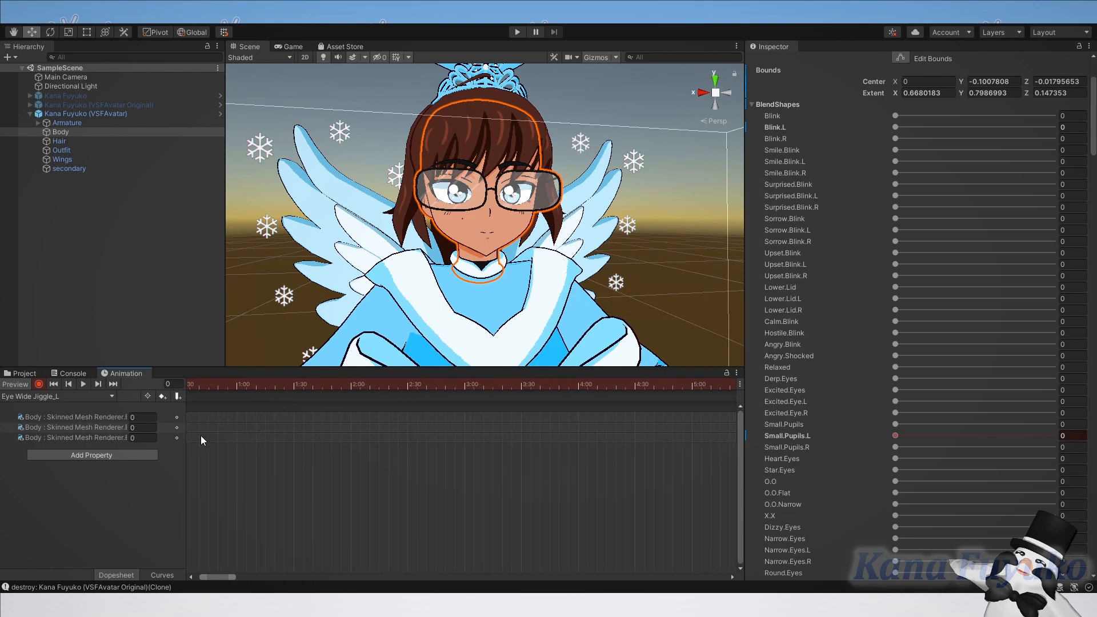
middle_click_drag(209, 429, 354, 447)
scroll(267, 455, "up", 1)
middle_click_drag(268, 456, 461, 416)
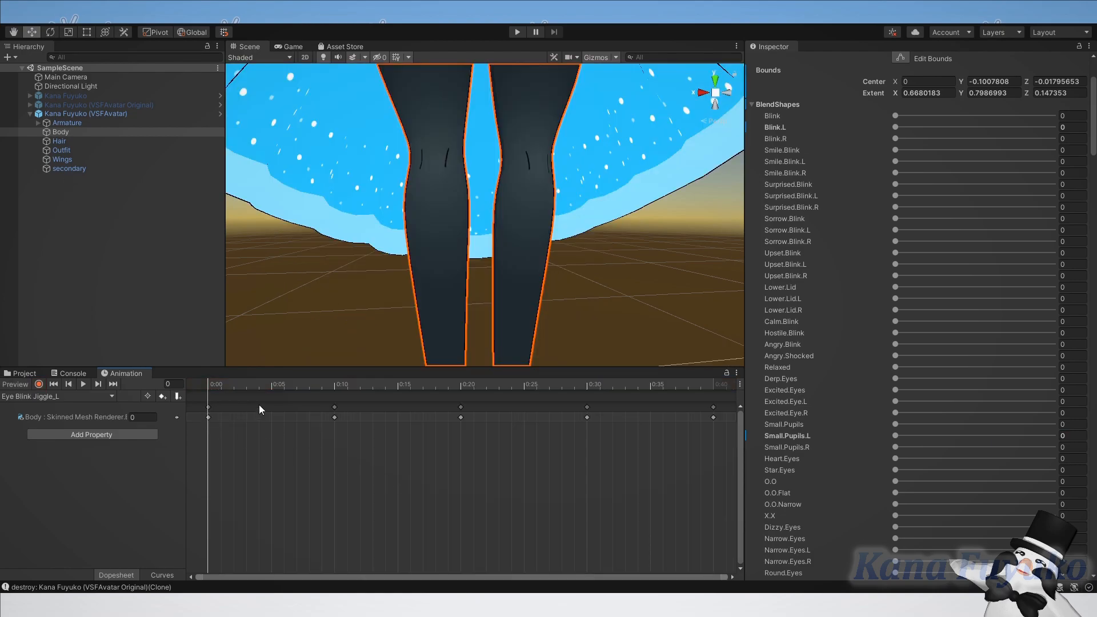
Scrub through the Eye Blink Jiggle_L clip from frame 0 to its end to review how Highlight.Rotate.1.L is keyed.
mouse_move(225, 382)
left_mouse_down()
mouse_move(255, 391)
mouse_move(204, 386)
left_mouse_up()
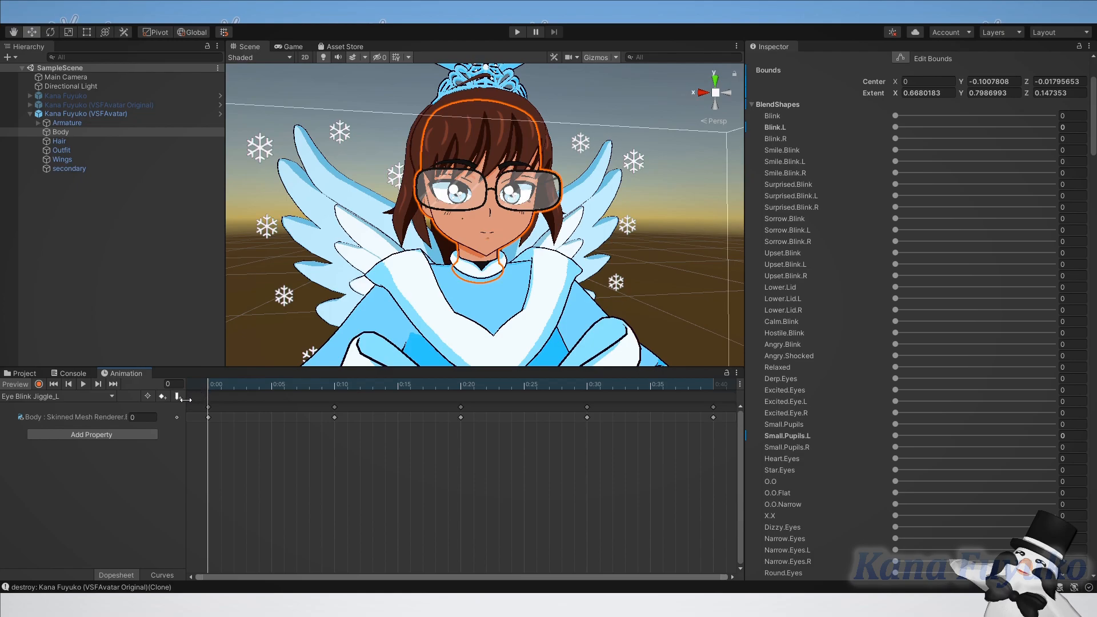
left_click_drag(188, 402, 334, 381)
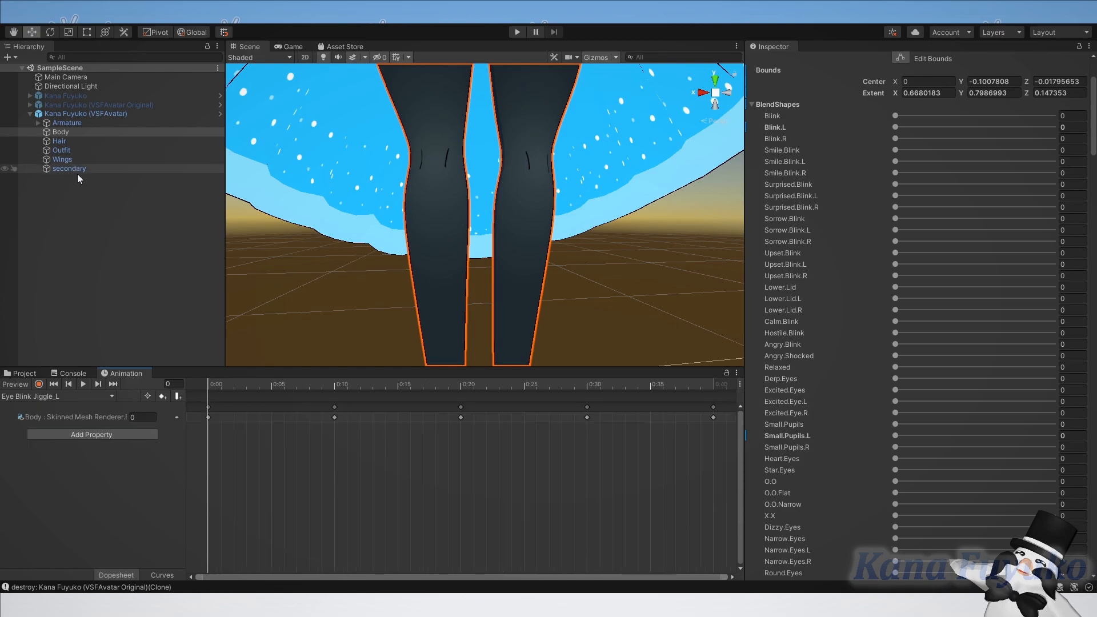
left_click(222, 384)
mouse_move(223, 383)
left_mouse_down()
mouse_move(238, 387)
mouse_move(205, 395)
mouse_move(283, 383)
mouse_move(234, 378)
mouse_move(208, 393)
left_mouse_up()
scroll(884, 363, "down", 15)
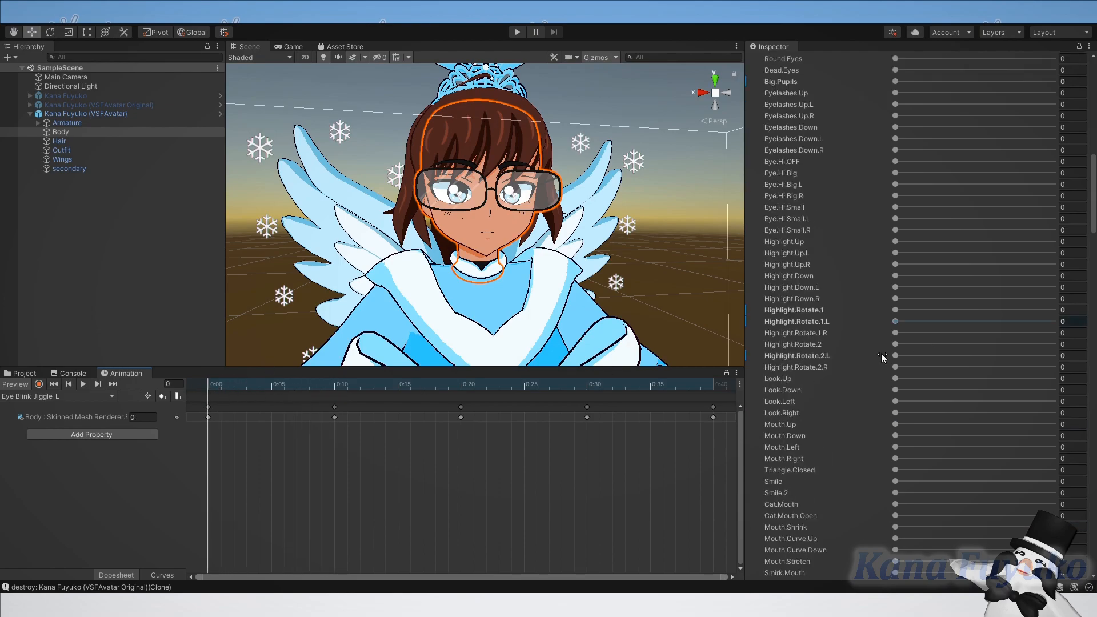
scroll(882, 332, "up", 6)
left_click_drag(246, 382, 334, 386)
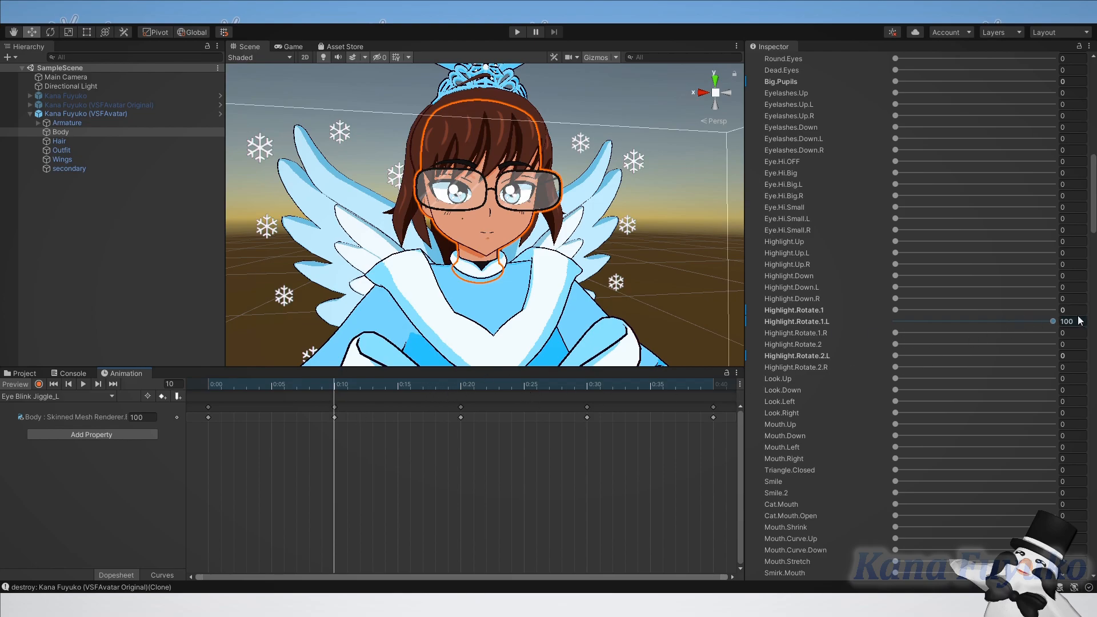
left_click_drag(459, 384, 593, 377)
left_click_drag(686, 375, 63, 383)
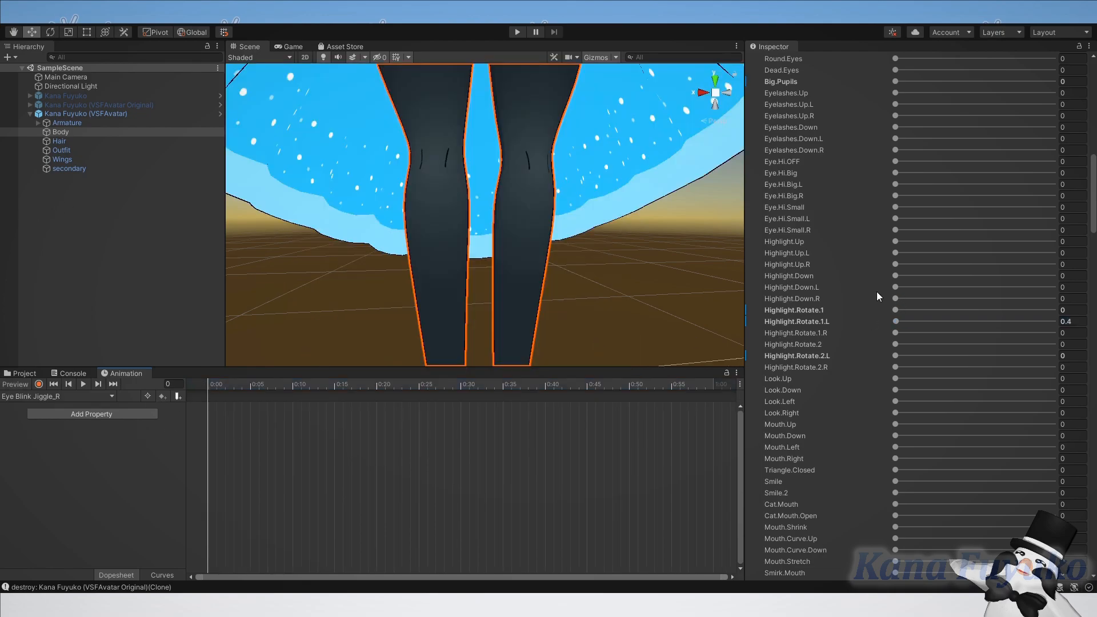
Start recording keyframes in the empty Eye Blink Jiggle_R clip.
left_click(38, 383)
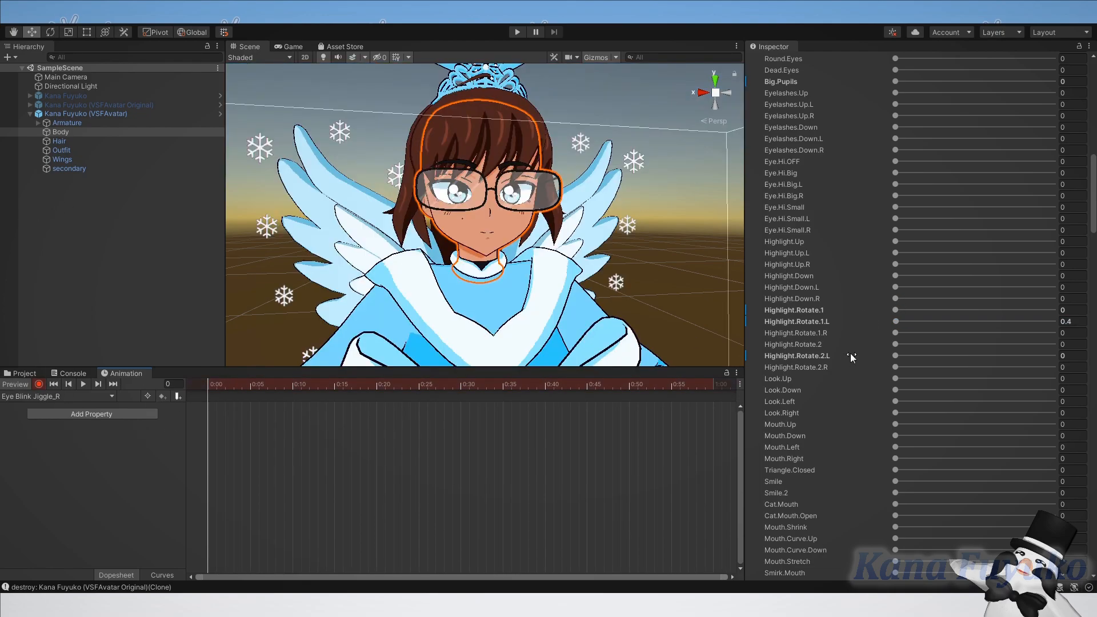
Try keying Highlight.Rotate.1.L at 100 on frame 10 and 0 on frame 20, and undo it.
left_click(903, 323)
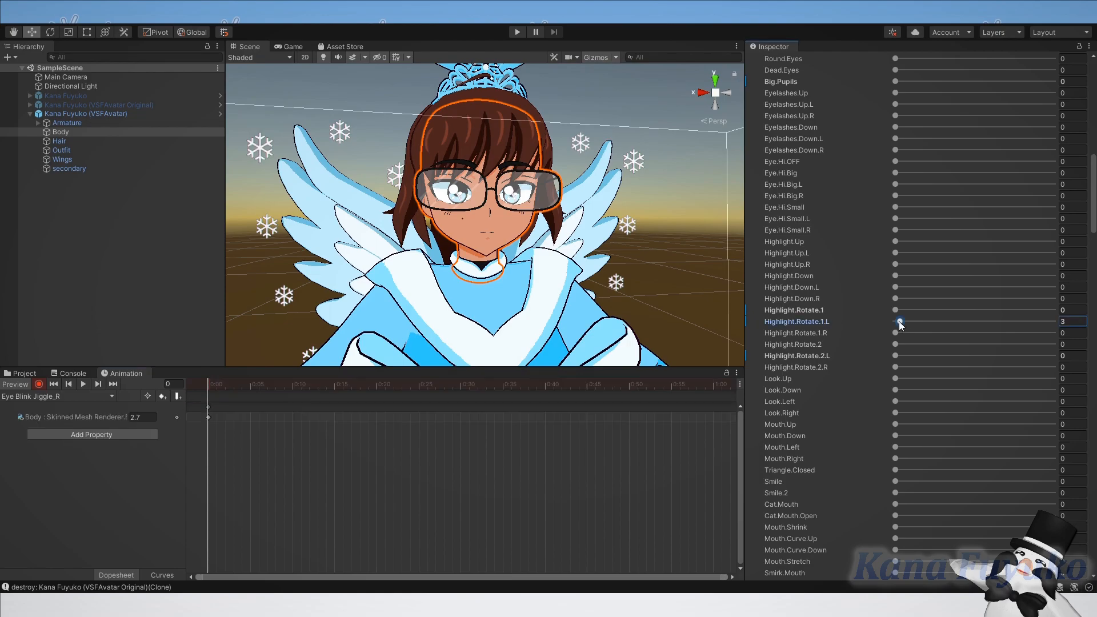
left_click(292, 386)
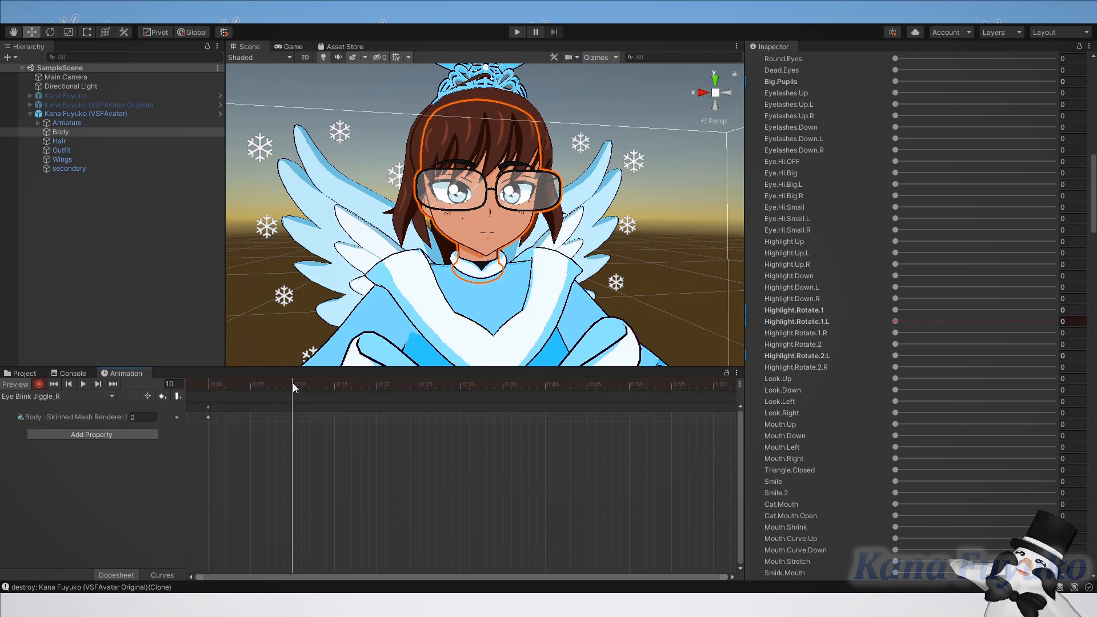
left_click_drag(905, 323, 1056, 322)
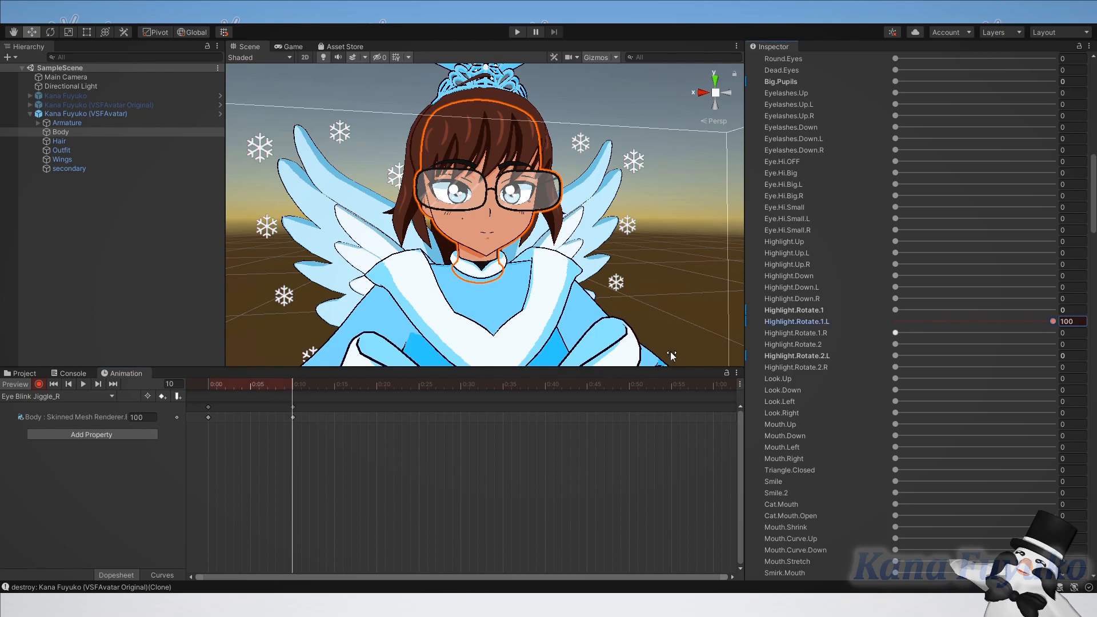
left_click(377, 384)
left_click_drag(948, 321, 663, 337)
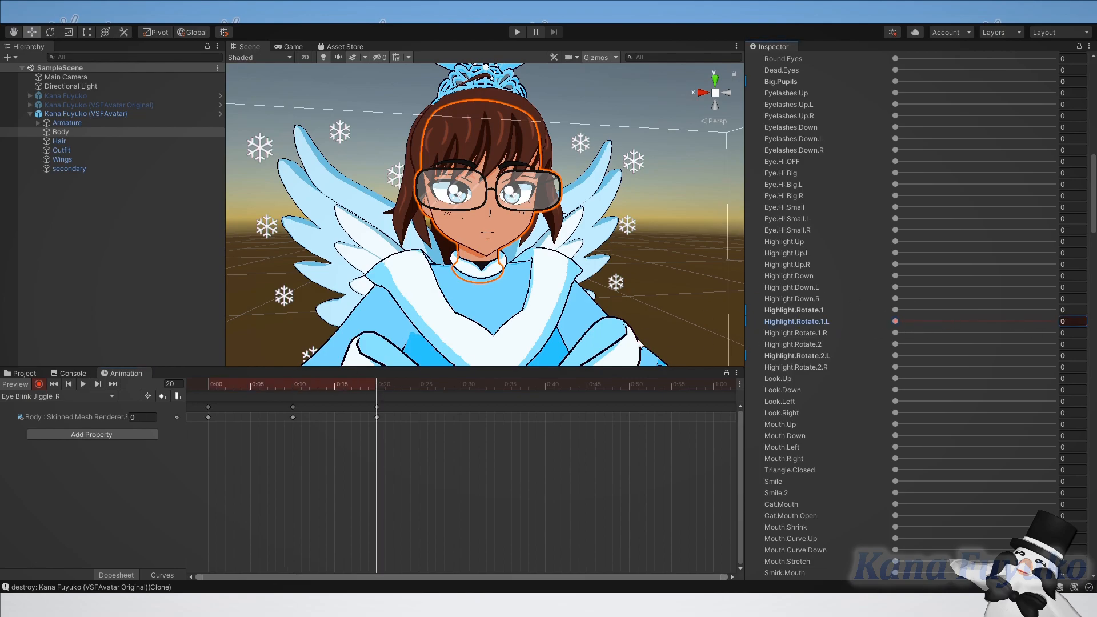
key("ctrl+z")
key("ctrl+z")
key("ctrl+z")
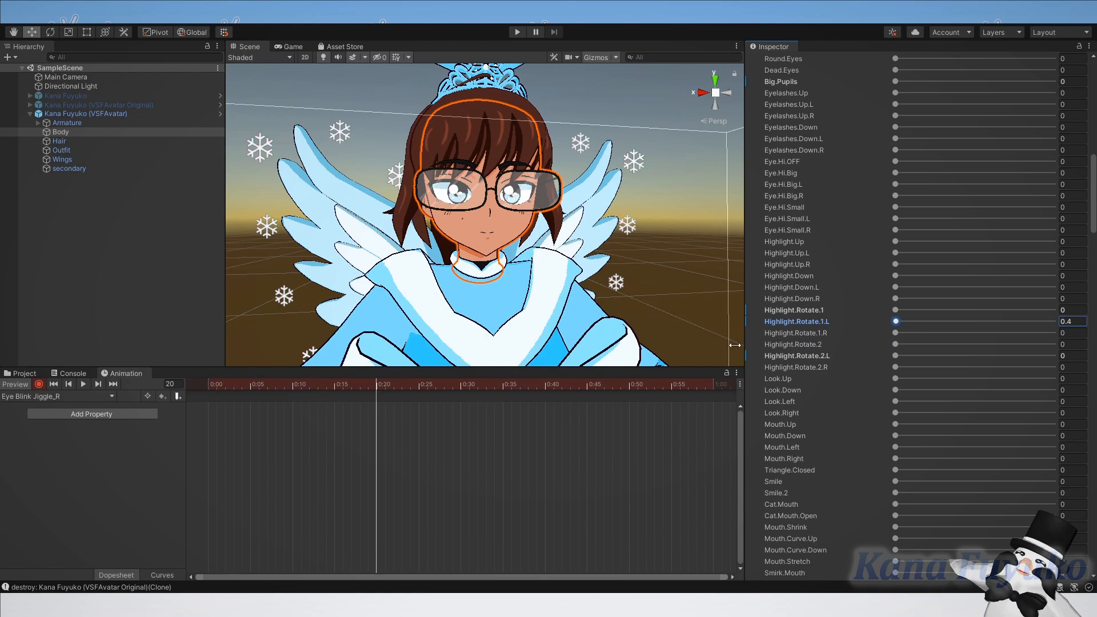
Key Highlight.Rotate.1.R at 100 on frame 20 and at 0 on frame 30 in the Eye Blink Jiggle_R clip.
left_click_drag(899, 334, 1055, 332)
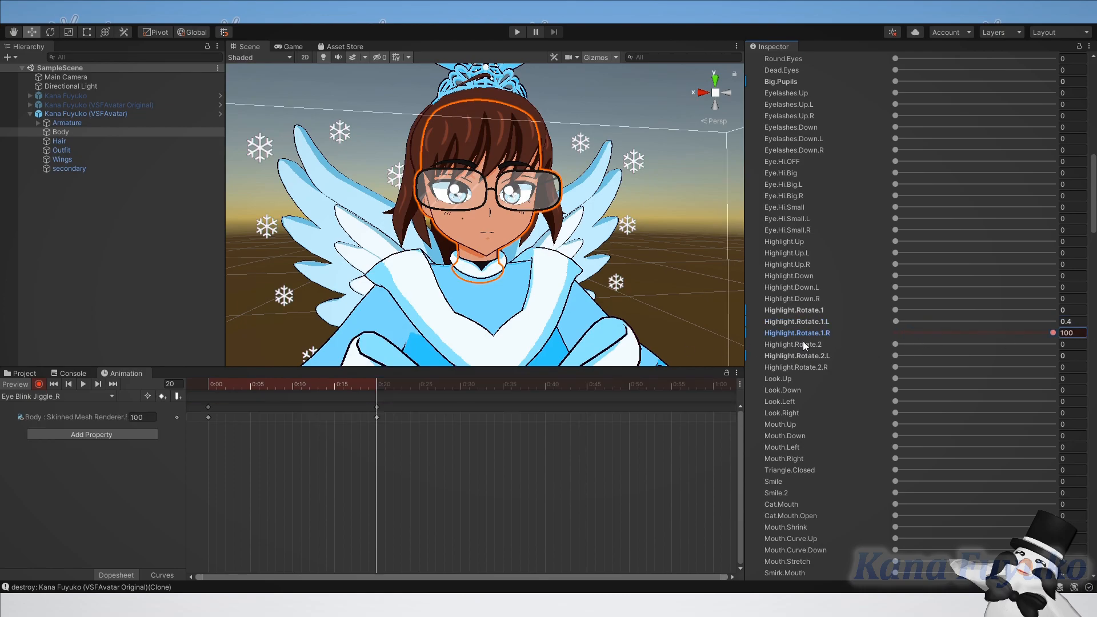
left_click_drag(267, 385, 208, 385)
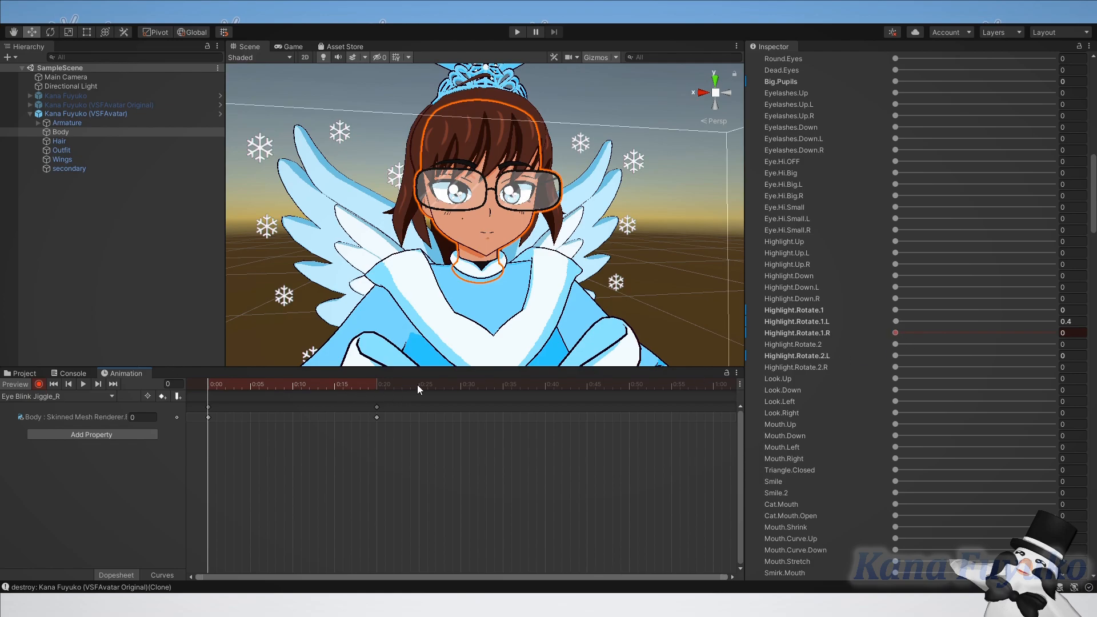
left_click_drag(464, 379, 465, 379)
left_click_drag(904, 334, 898, 337)
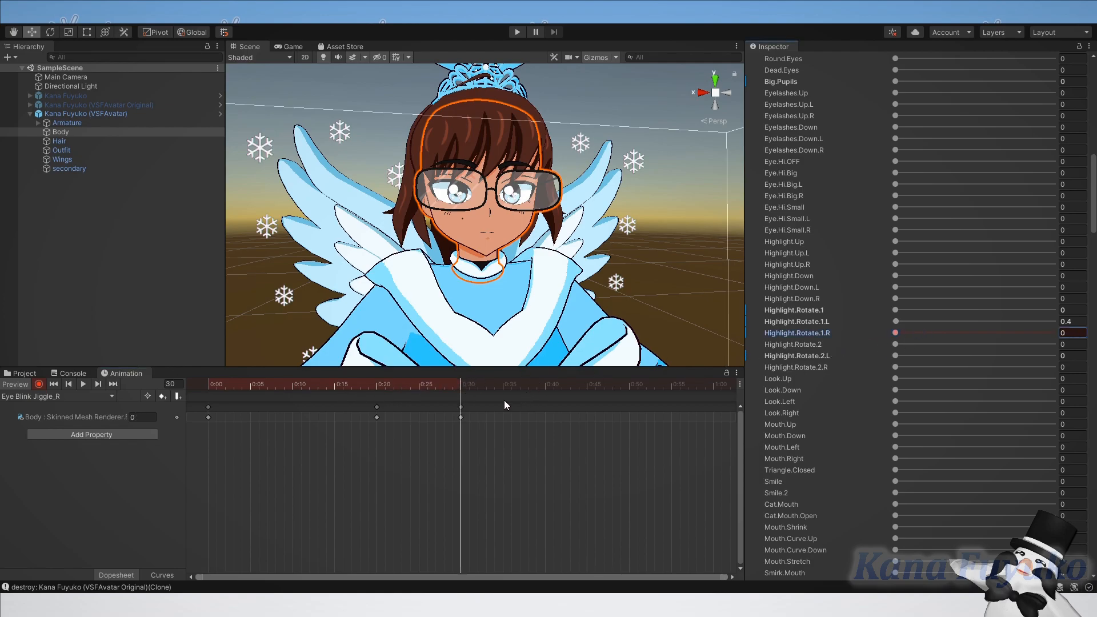
Shift the Highlight.Rotate.1.R keyframes on frames 20 and 30 to frames 10 and 20, and key 100 on frame 30.
left_click(291, 382)
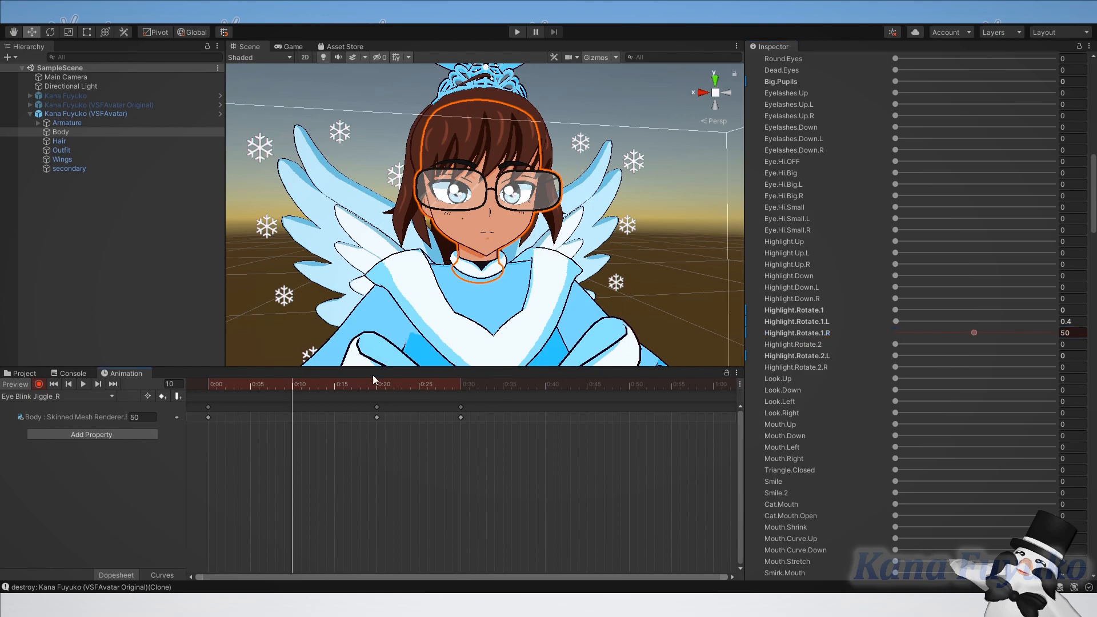
left_click_drag(519, 442, 462, 396)
left_click(301, 414)
left_click_drag(1005, 331, 1090, 337)
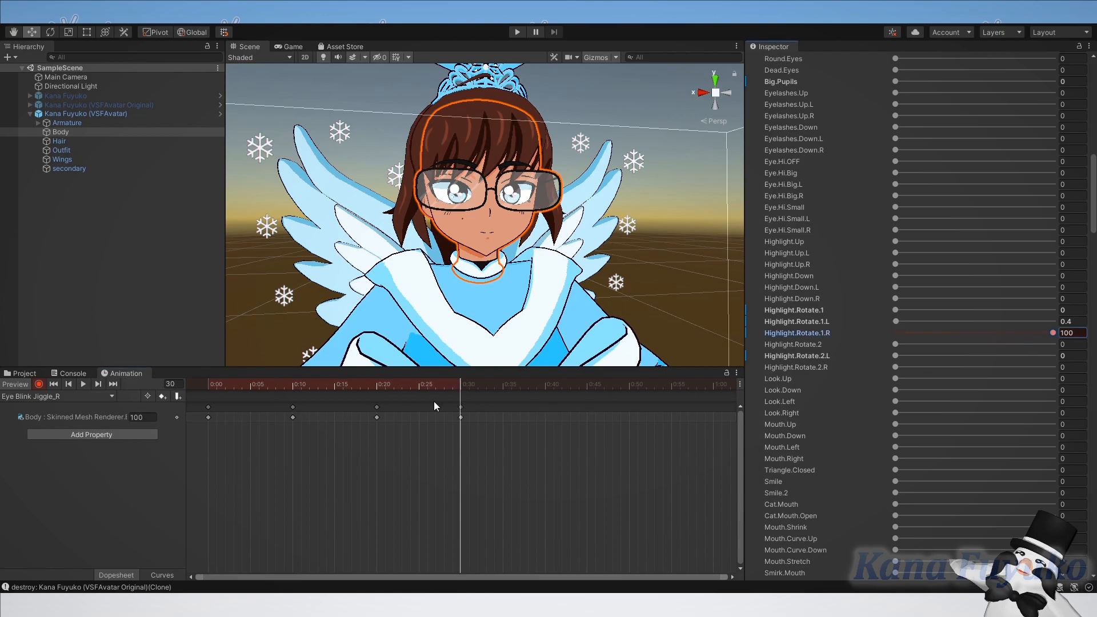
Key Highlight.Rotate.1.R at 0 on frame 40 and play the Eye Blink Jiggle_R clip to check the motion.
left_click_drag(360, 392, 190, 388)
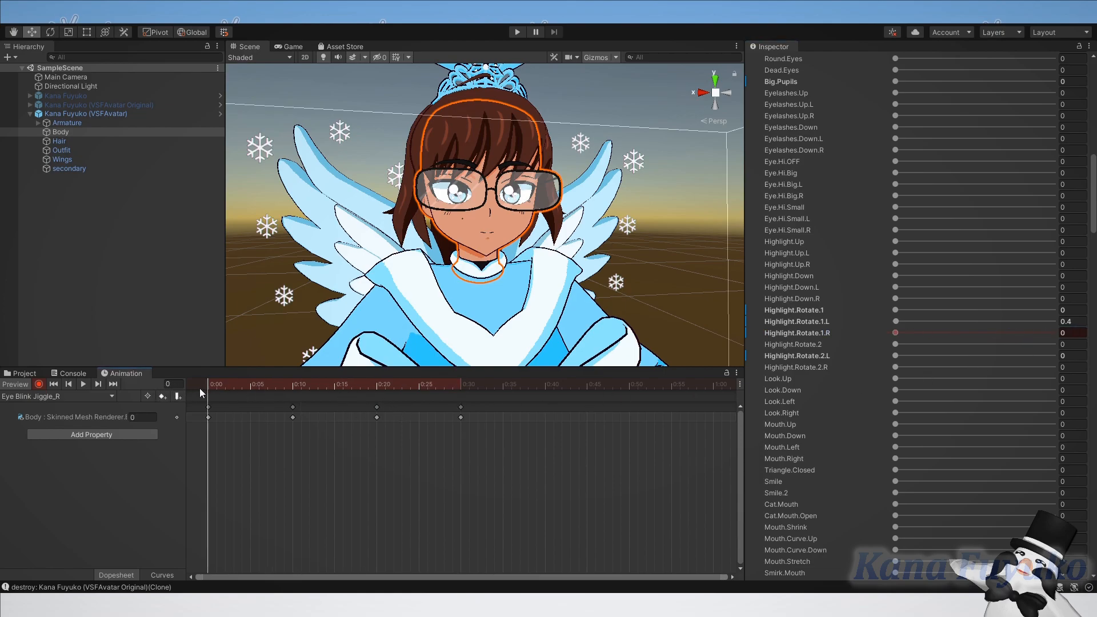
left_click_drag(266, 388, 544, 393)
left_click_drag(868, 333, 868, 341)
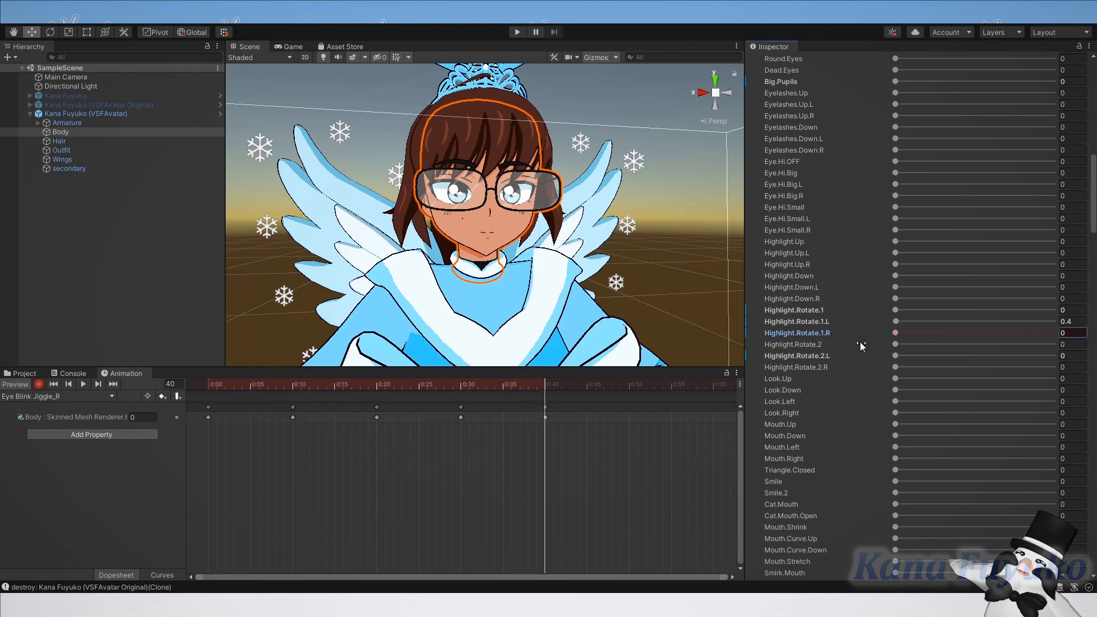
key("space")
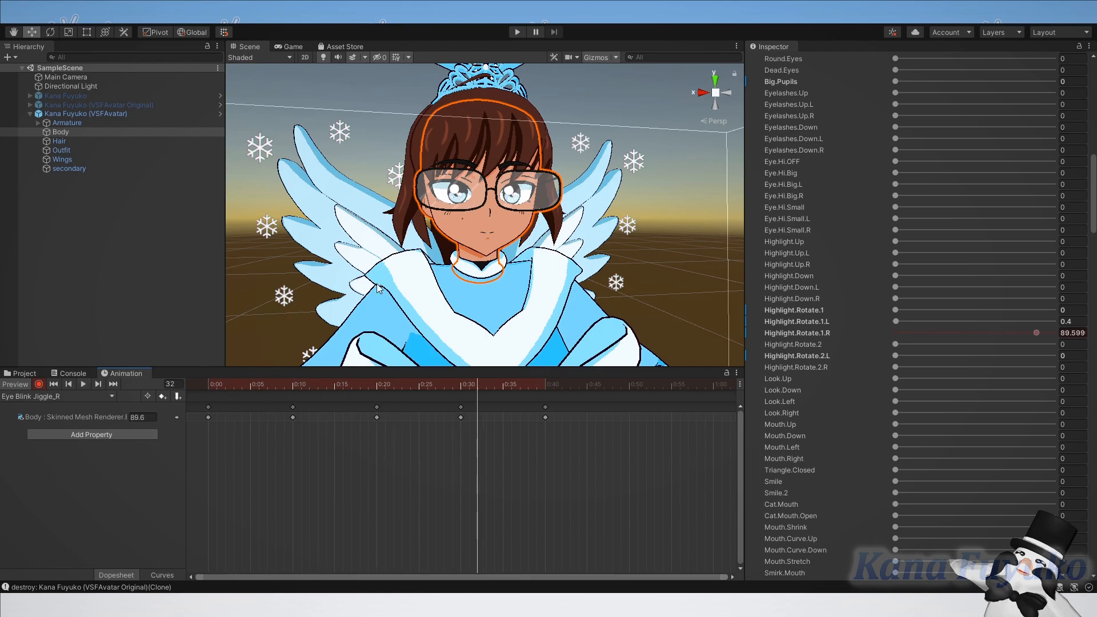
left_click(210, 383)
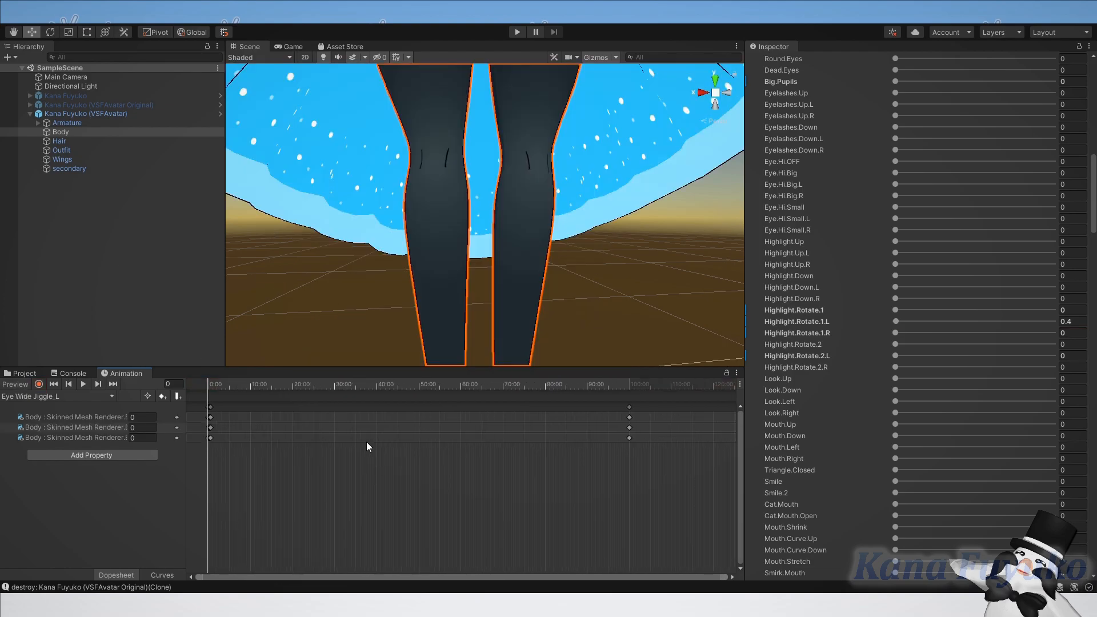
Examine the Highlight.Rotate and Small.Pupils.L values keyed on frames 10, 20 and 0 of the Eye Wide Jiggle_L clip.
scroll(200, 450, "up", 8)
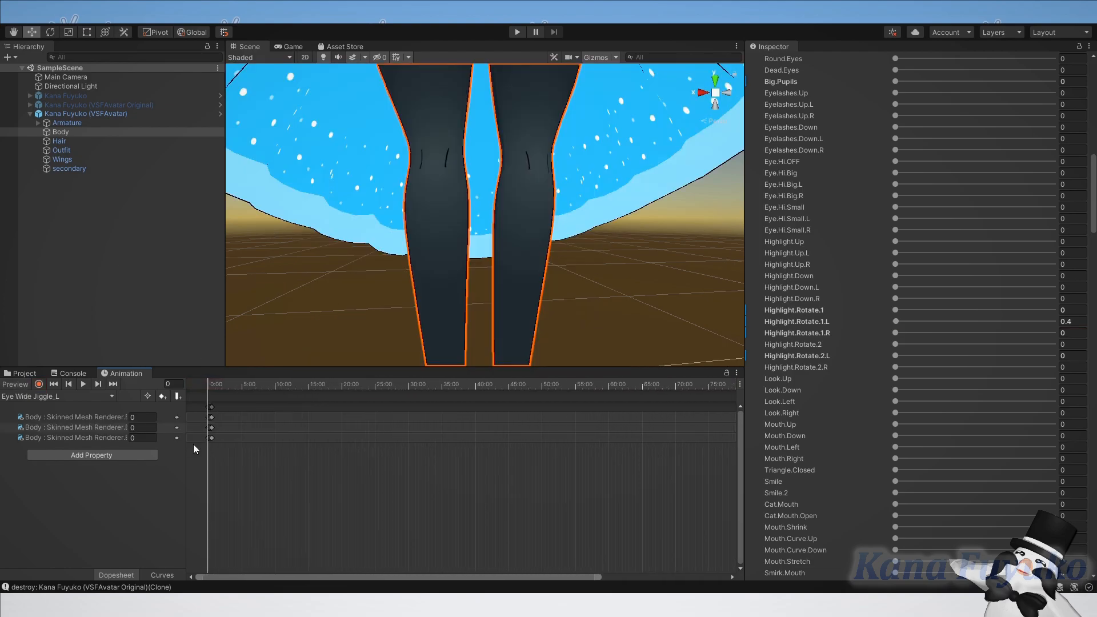
scroll(197, 451, "up", 8)
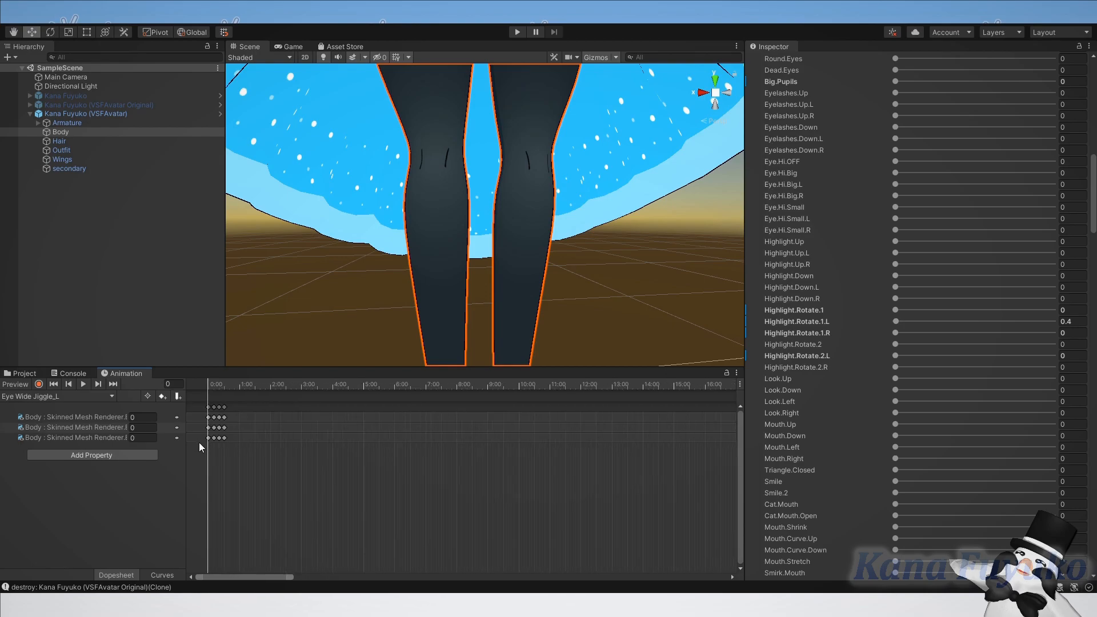
scroll(198, 451, "up", 4)
scroll(194, 463, "up", 5)
scroll(189, 474, "up", 1)
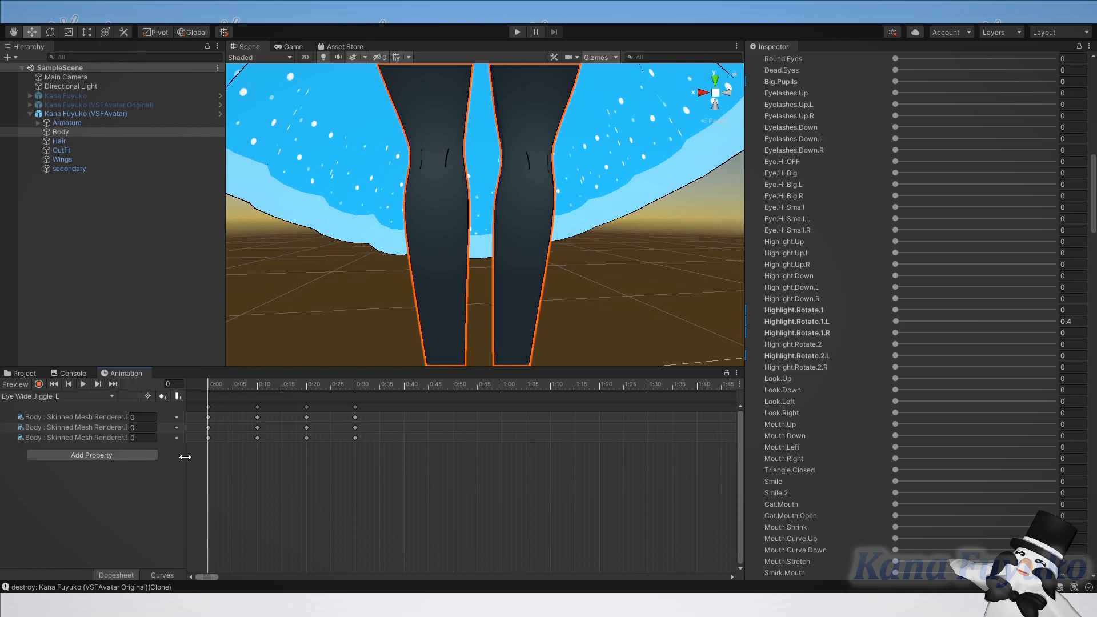
scroll(235, 467, "up", 3)
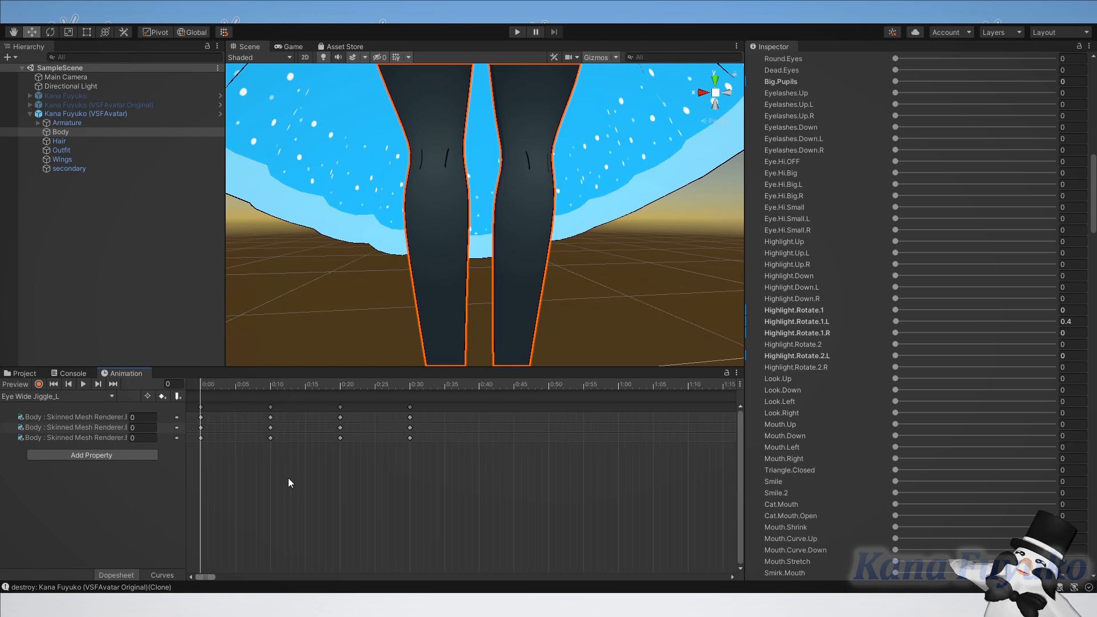
left_click_drag(210, 386, 271, 393)
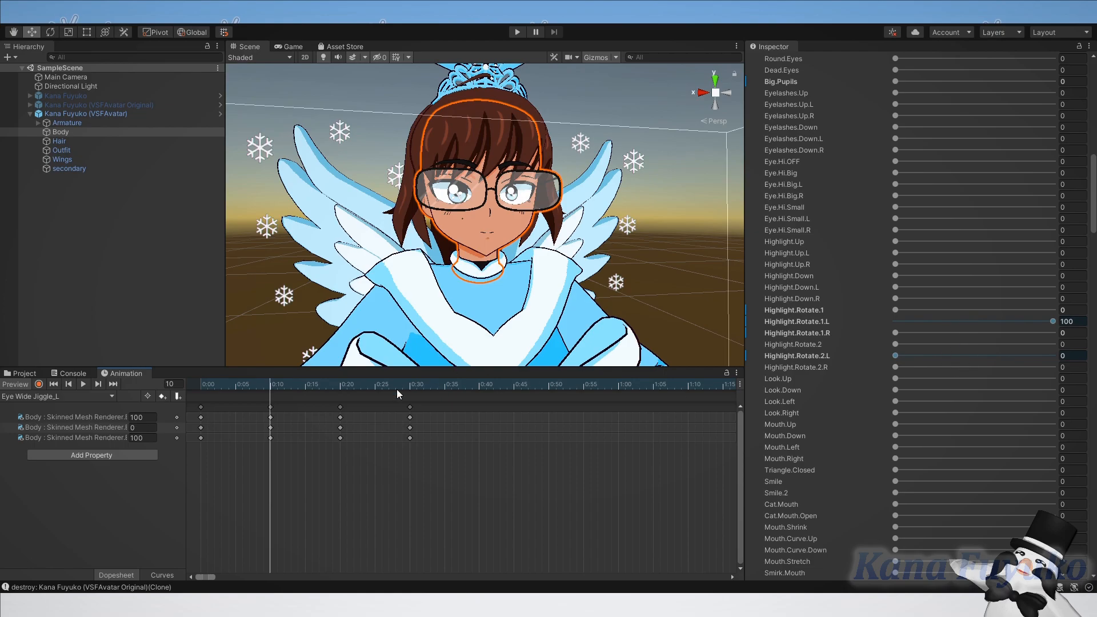
scroll(869, 335, "up", 9)
left_click(340, 382)
scroll(1016, 451, "down", 4)
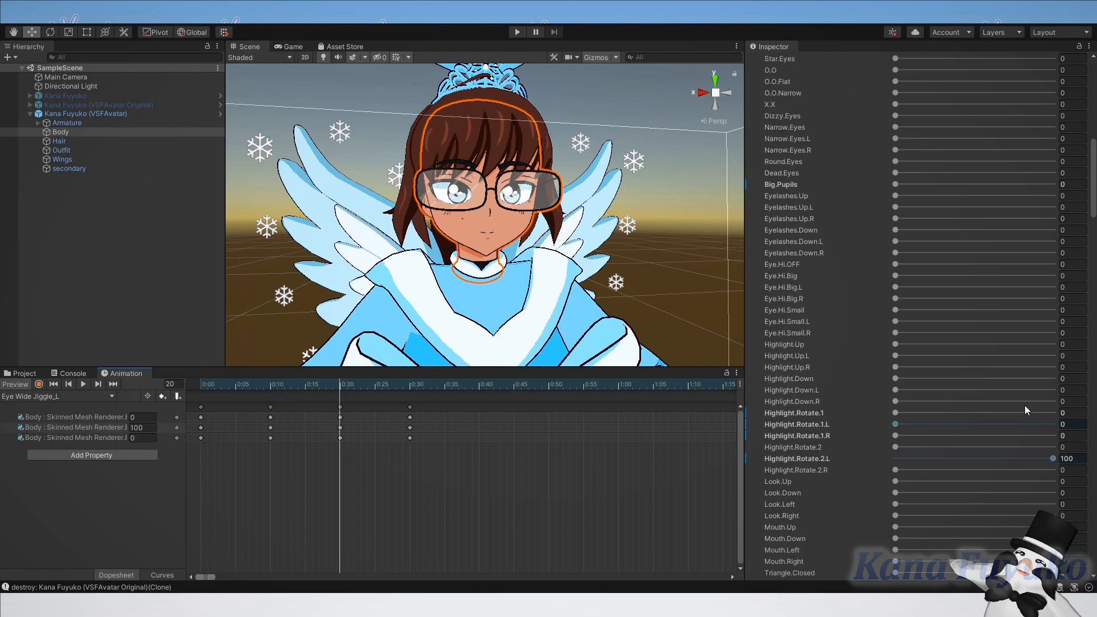
scroll(1022, 407, "up", 12)
left_click(202, 380)
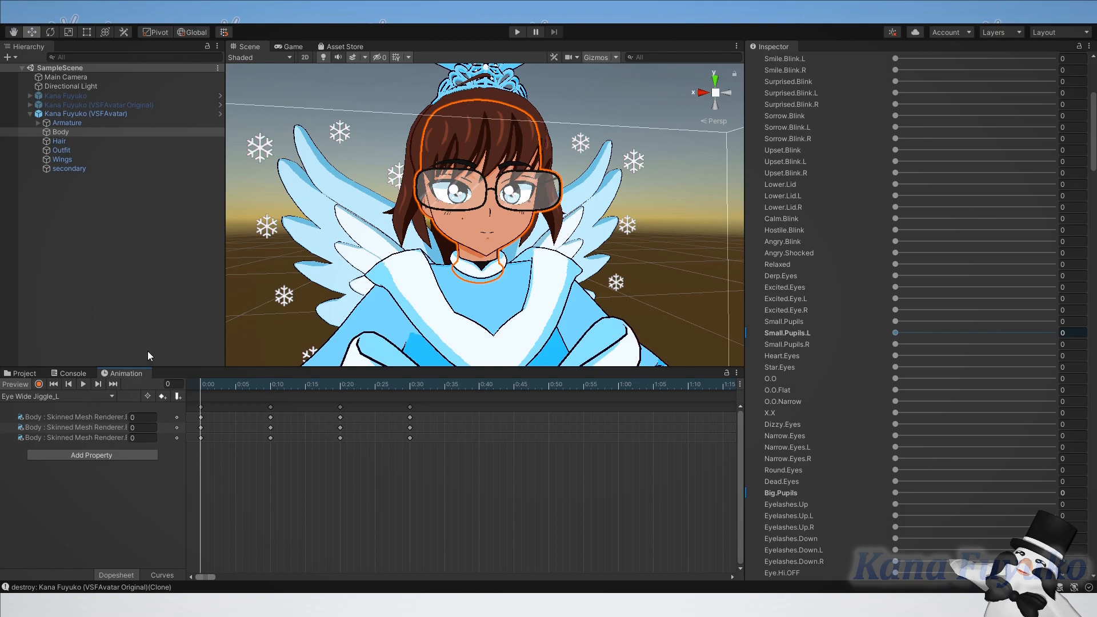
Create the Eye Wide Jiggle_R clip and key Highlight.Rotate.1.R at 0 on frame 0 and 100 on frame 10.
key("Return")
left_click(38, 384)
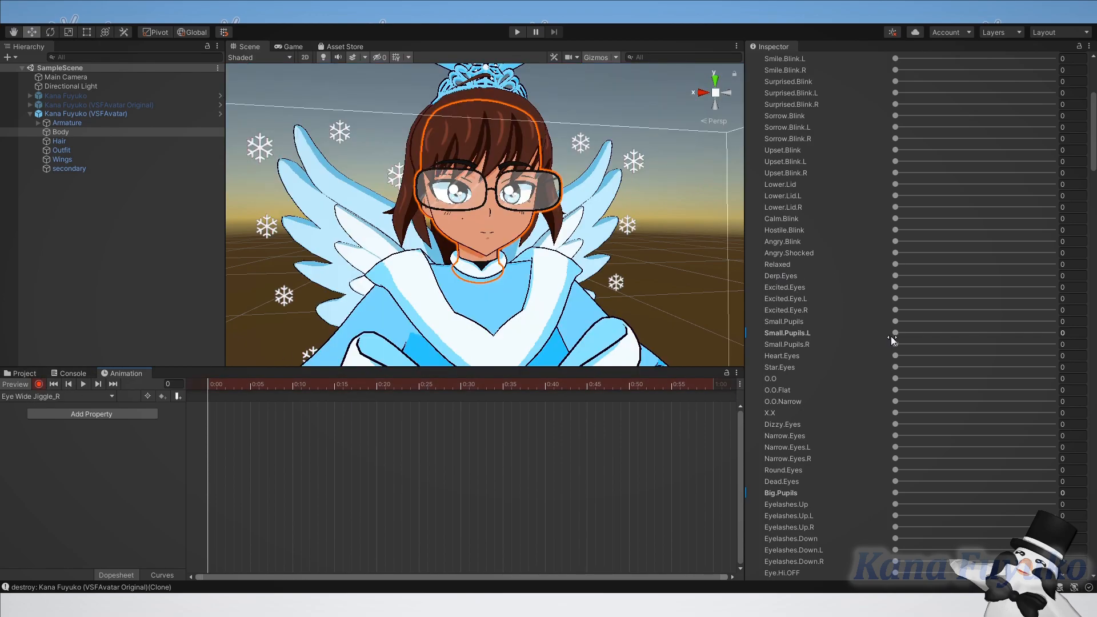
scroll(916, 358, "down", 9)
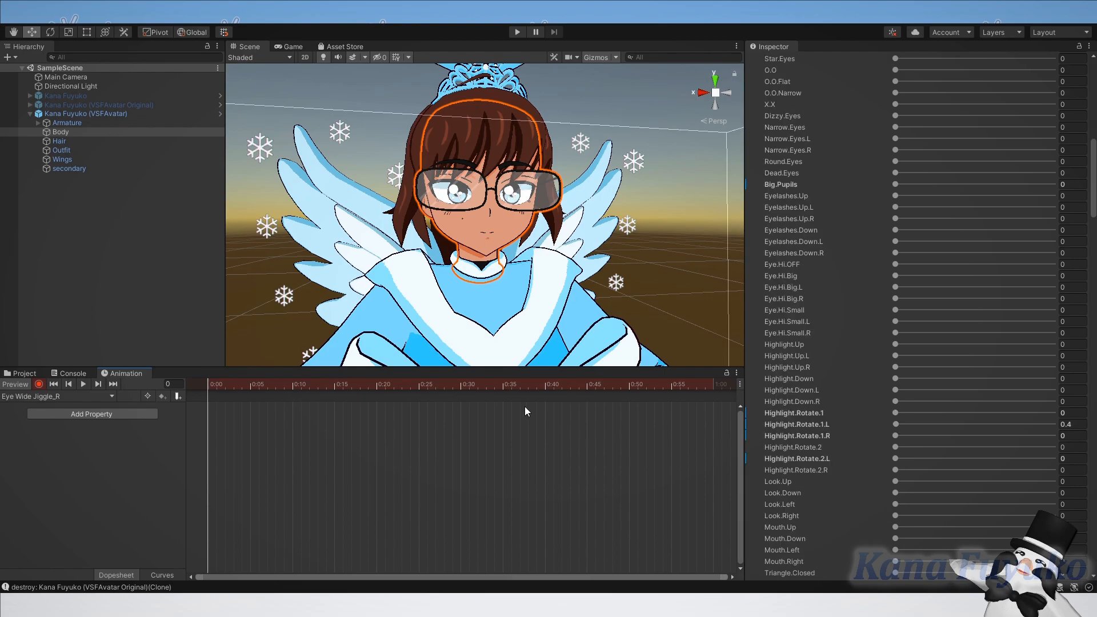
left_click(904, 435)
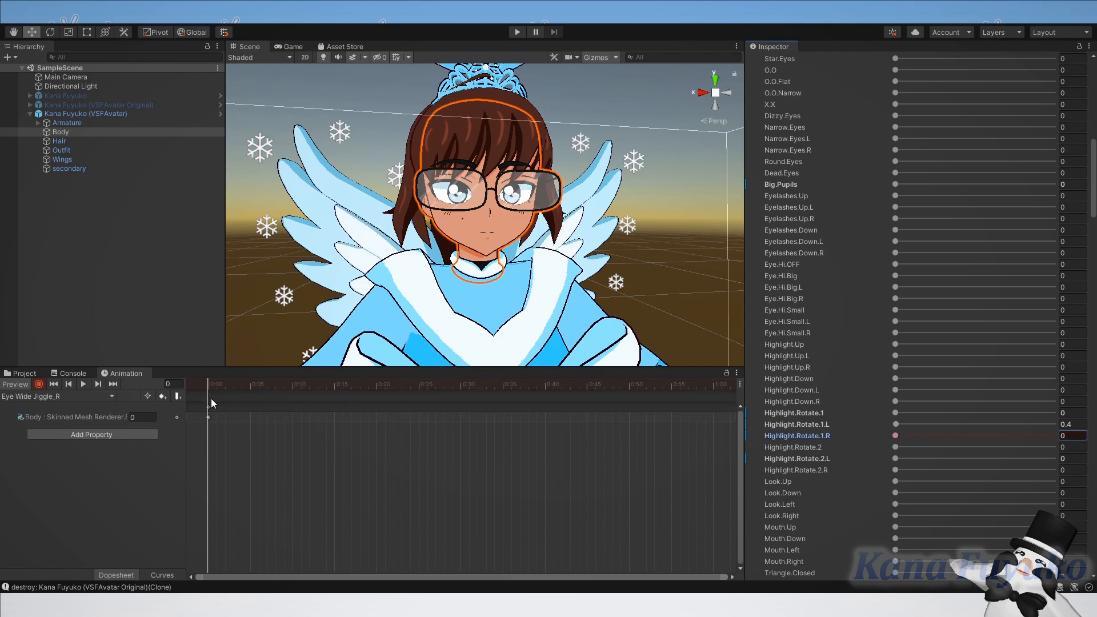
left_click(293, 385)
left_click_drag(906, 435, 1096, 449)
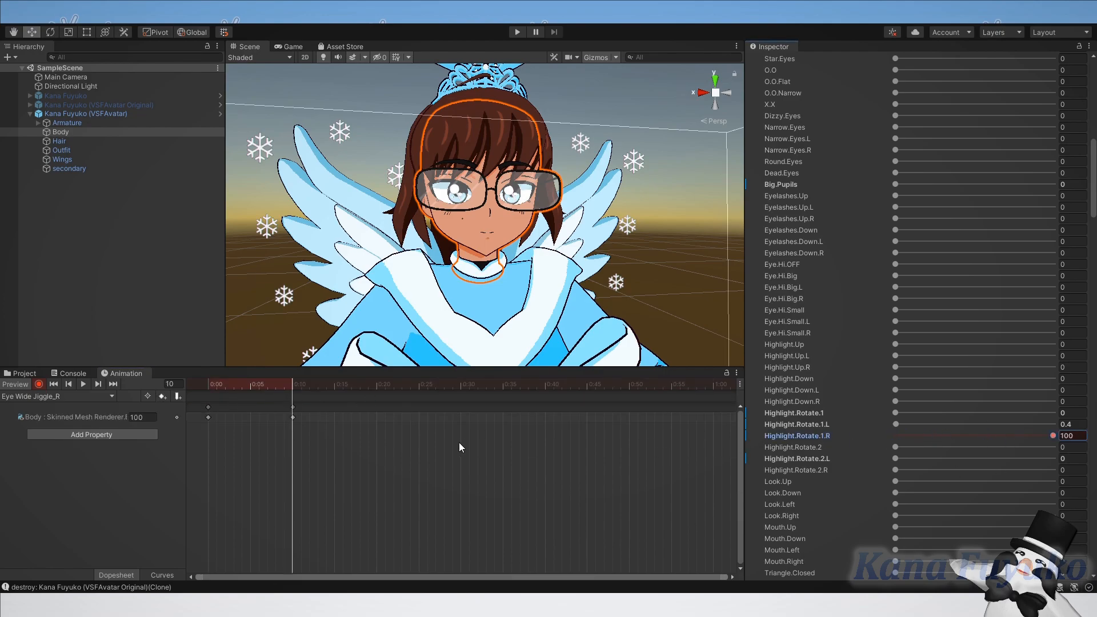
Key Highlight.Rotate.1.R at 0 on frame 20 and Highlight.Rotate.2.R at 100 on frame 30.
left_click(376, 385)
left_click_drag(975, 440, 755, 443)
left_click(461, 385)
left_click_drag(902, 458, 1068, 481)
key("ctrl+z")
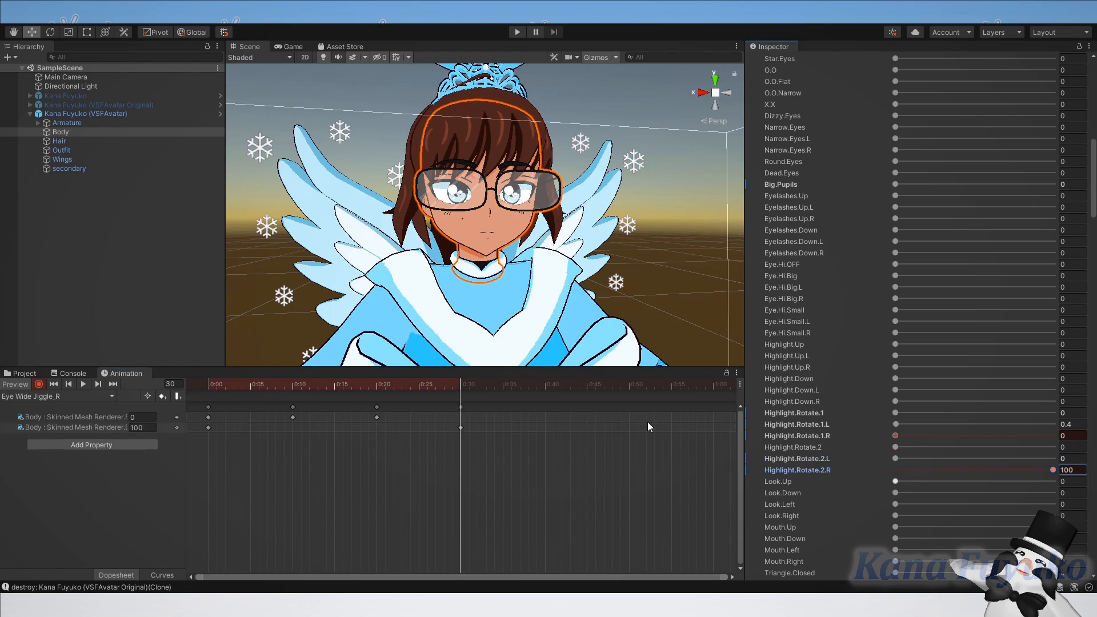
Key Highlight.Rotate.2.R at 0 on frames 20 and 10, and Highlight.Rotate.1.R at 0 on frame 30.
left_click(381, 393)
left_click_drag(915, 474, 747, 477)
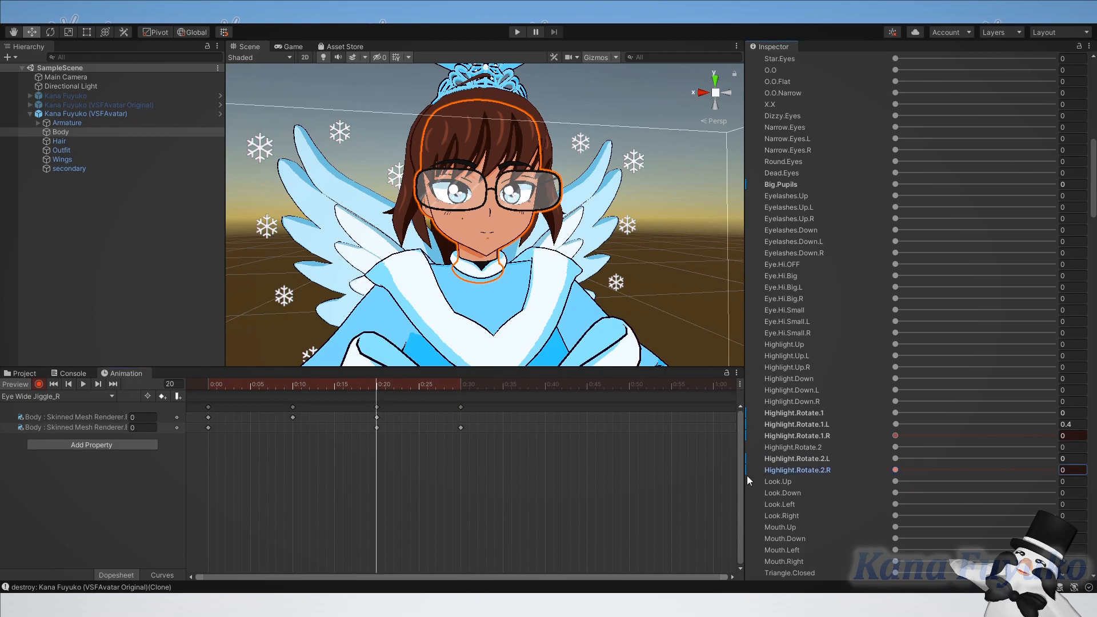
left_click(292, 383)
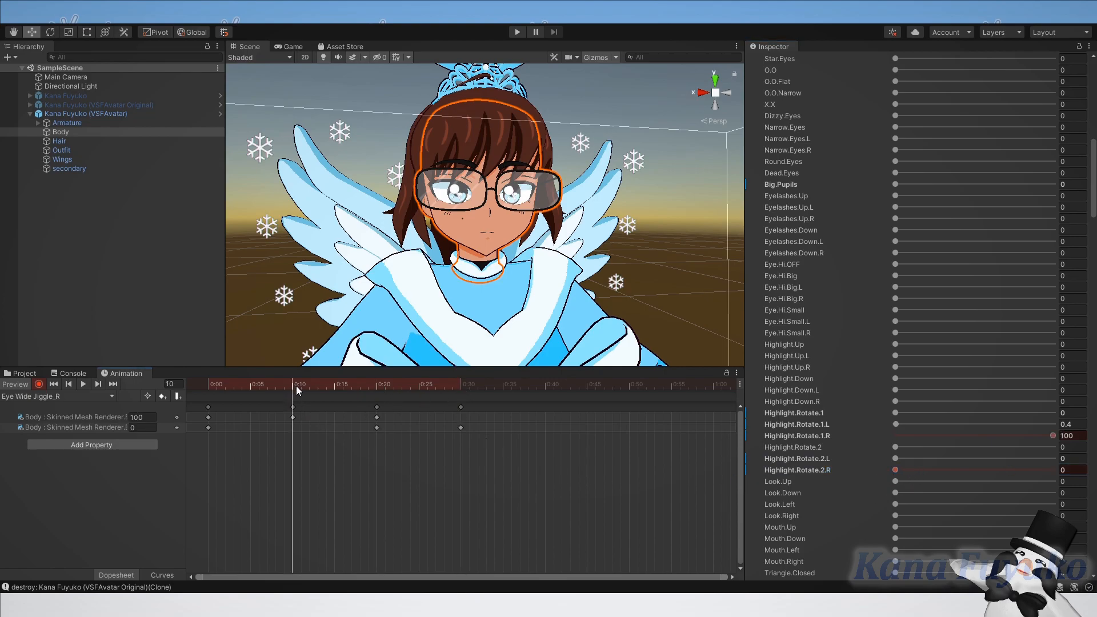
left_click_drag(927, 468, 629, 468)
left_click(461, 384)
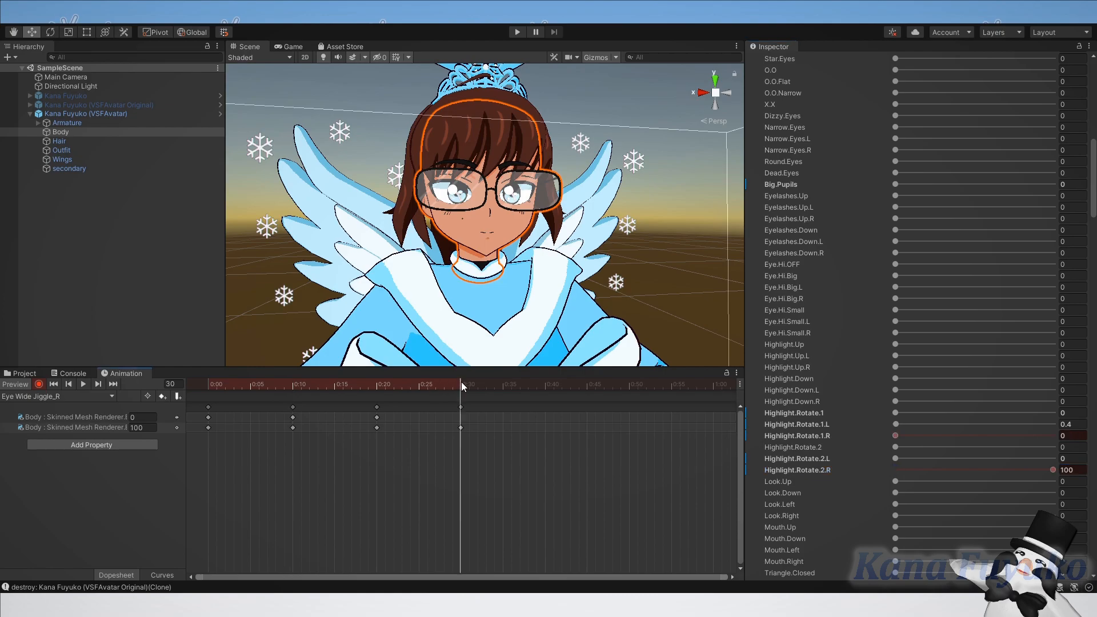
left_click_drag(918, 435, 827, 445)
Play the Eye Wide Jiggle_R clip from its first frame to check the highlight motion.
left_click_drag(445, 386, 110, 363)
key("space")
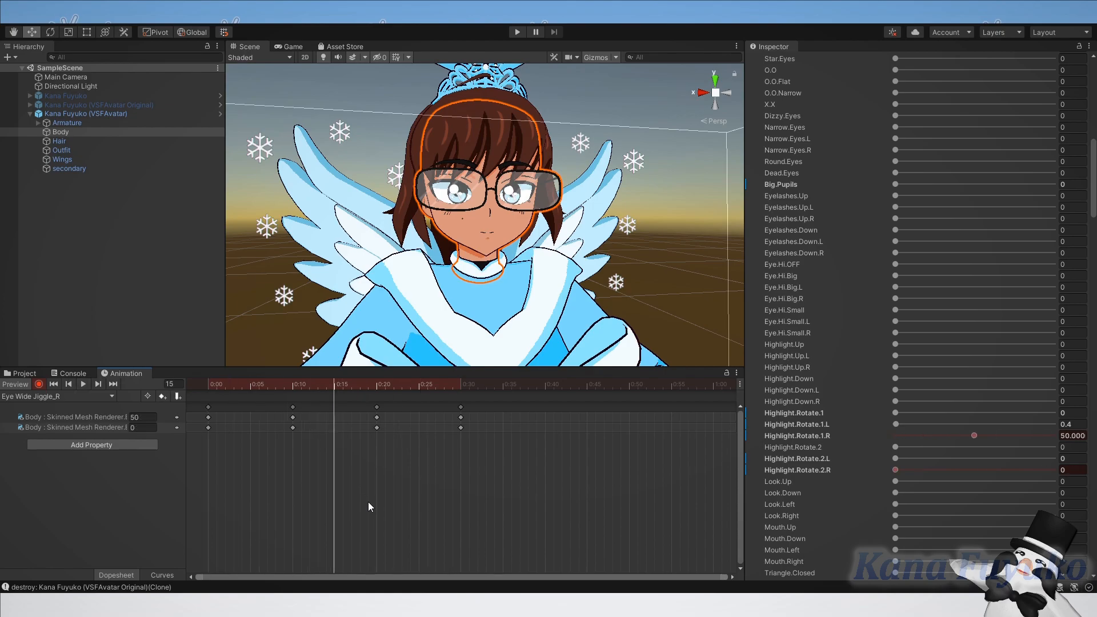
left_click_drag(266, 382, 191, 381)
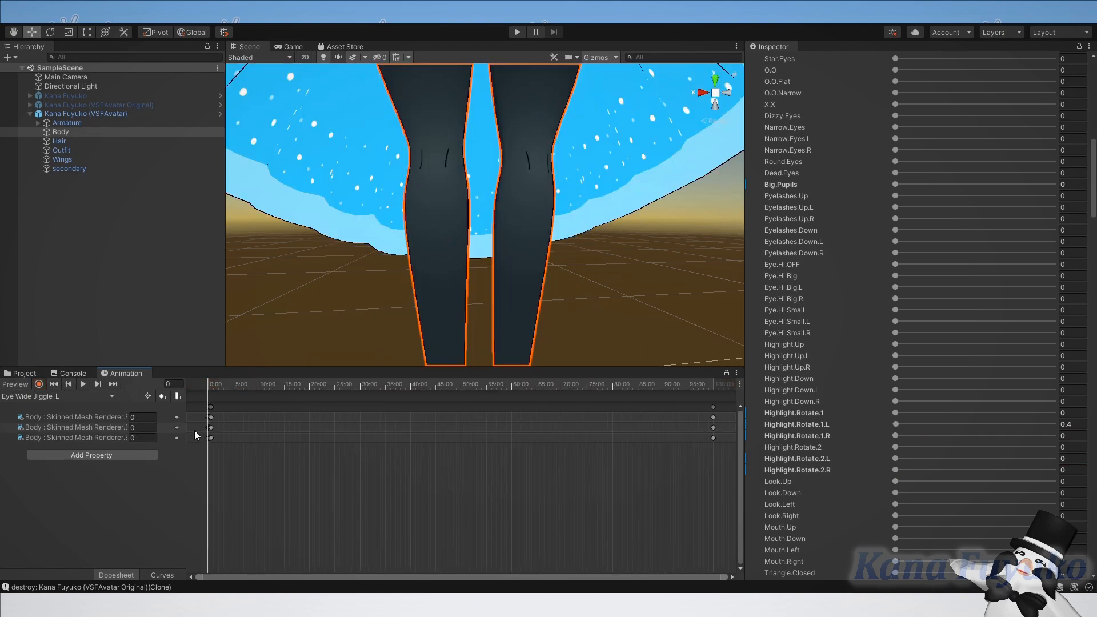
Record Surprised.Blink.L in the Eye Wide Jiggle_L clip, keyed at 0 on frame 0 and 100 on frame 10.
scroll(194, 456, "up", 10)
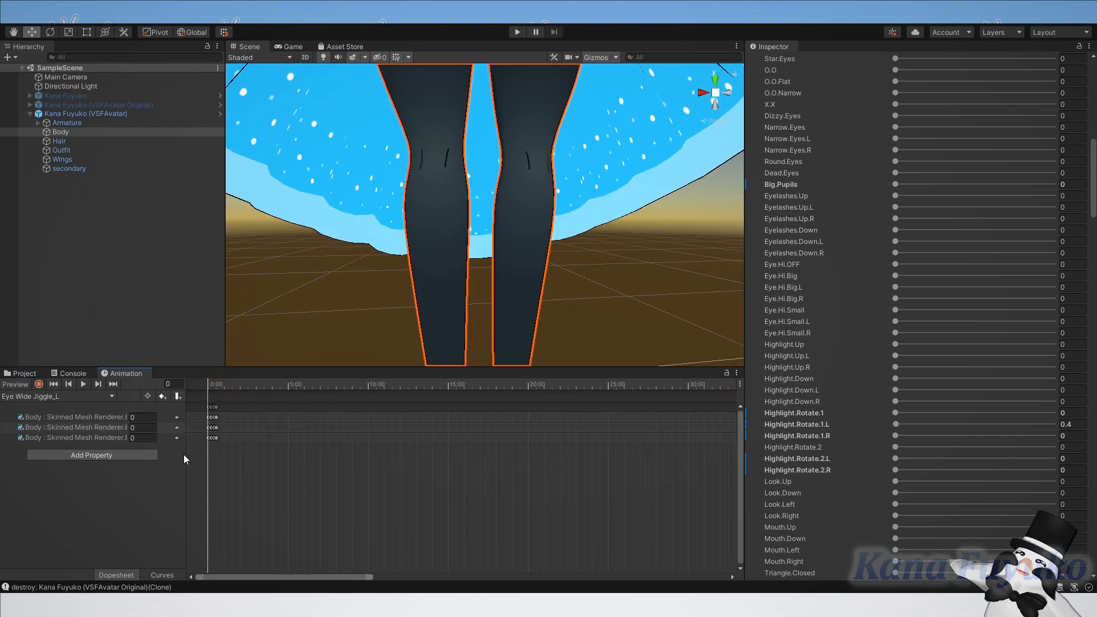
scroll(206, 471, "up", 5)
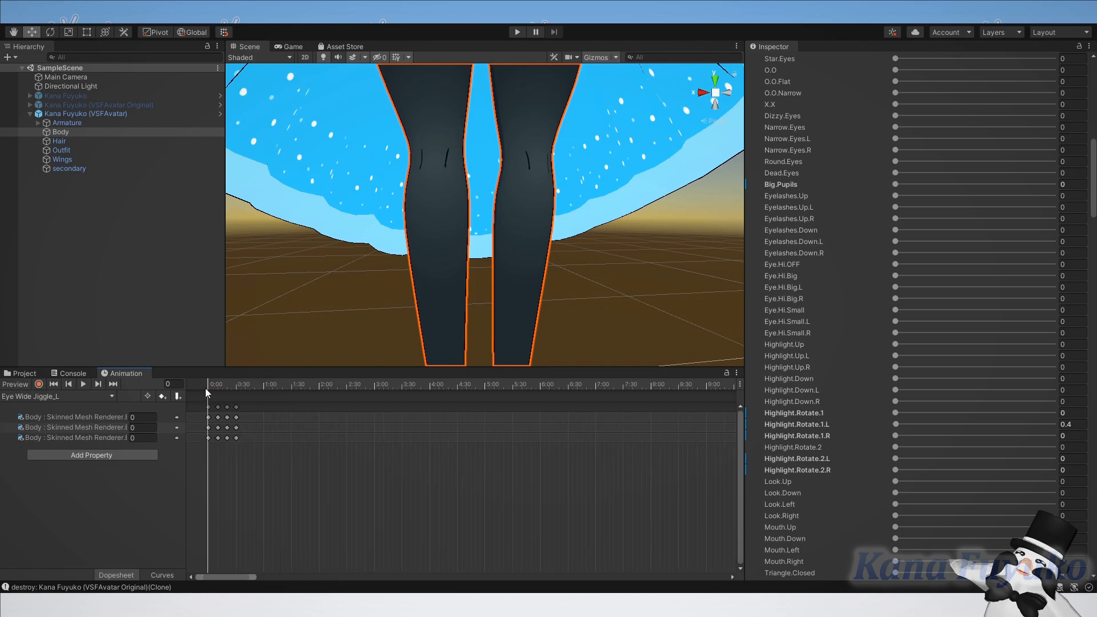
left_click(212, 384)
scroll(235, 481, "up", 4)
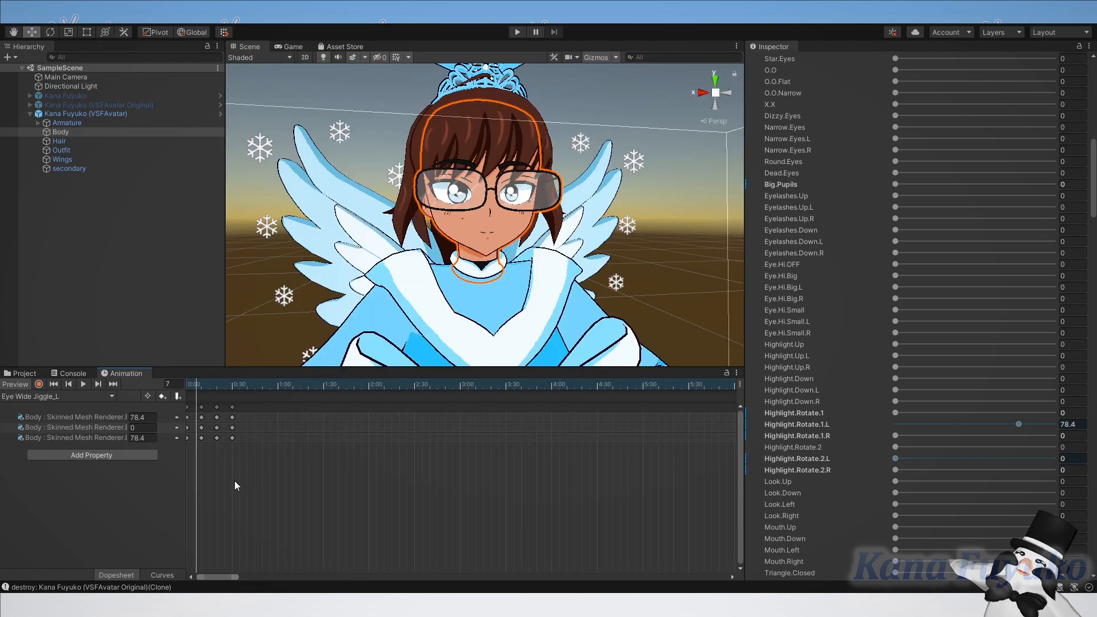
left_click_drag(219, 382, 179, 406)
scroll(989, 291, "up", 3)
scroll(943, 292, "up", 3)
left_click(39, 384)
scroll(262, 479, "up", 5)
scroll(271, 455, "up", 3)
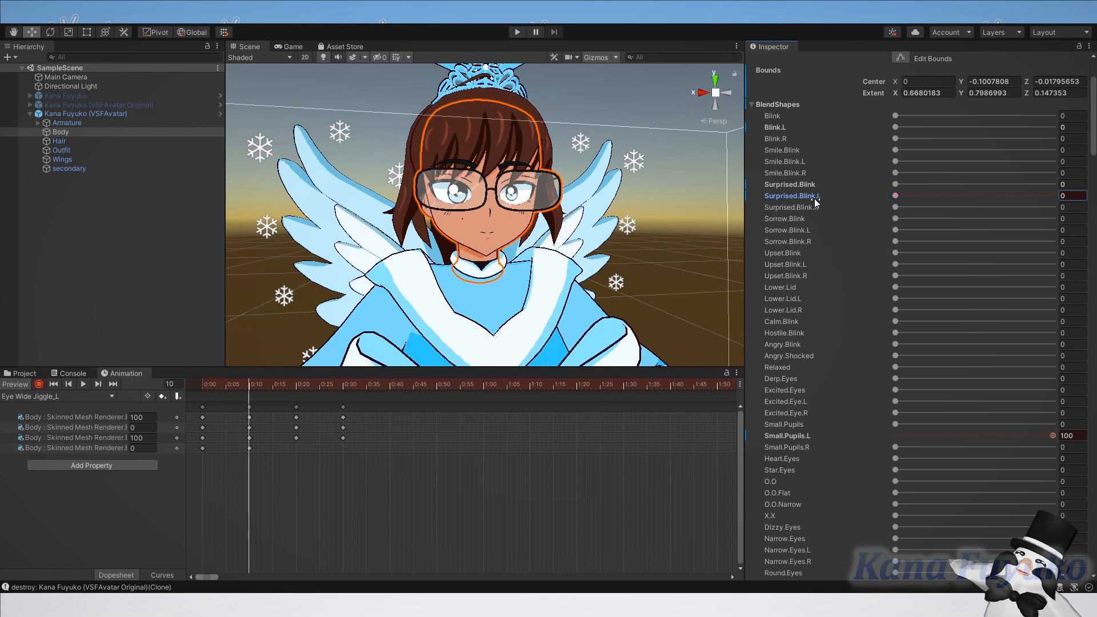
left_click_drag(901, 197, 1062, 194)
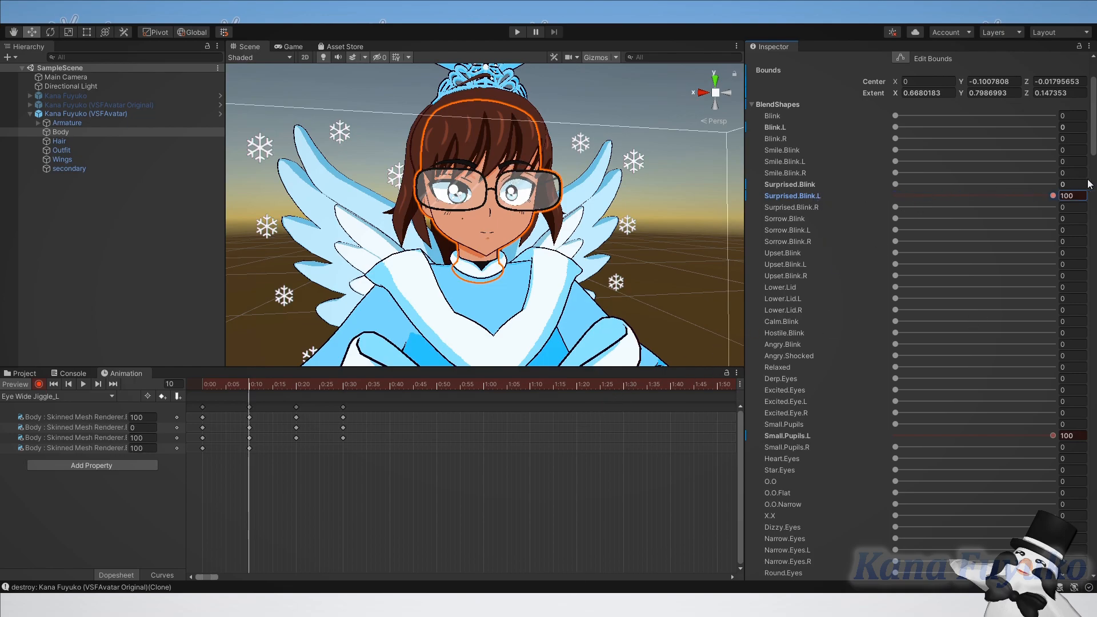
Key Surprised.Blink.L at 0 on frames 20 and 30 and play the Eye Wide Jiggle_L clip to check it.
left_click_drag(223, 385, 180, 393)
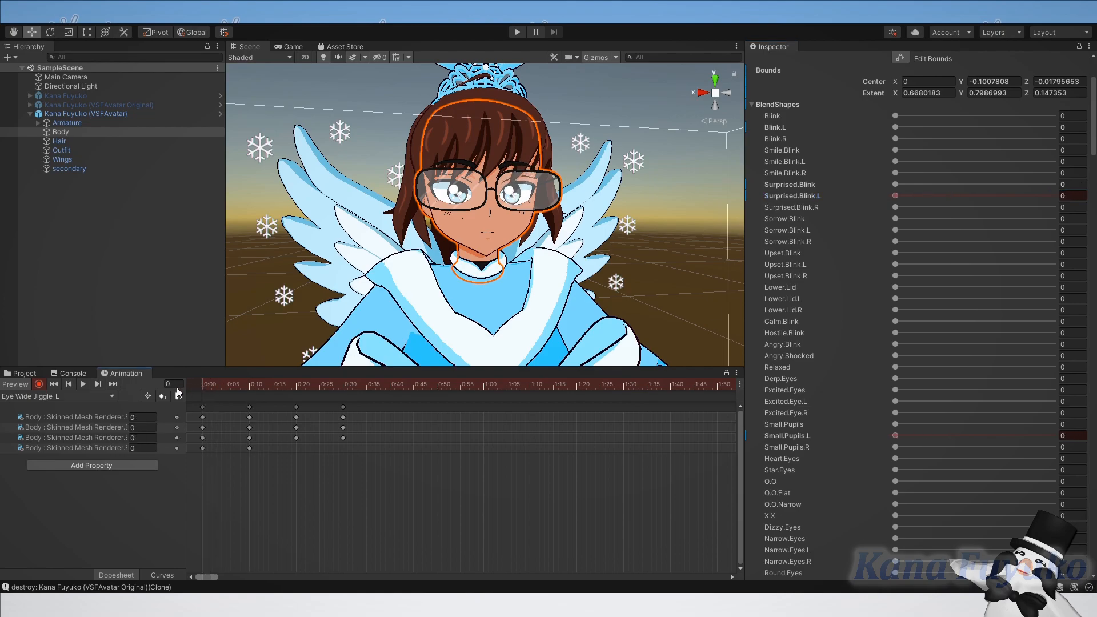
left_click(296, 384)
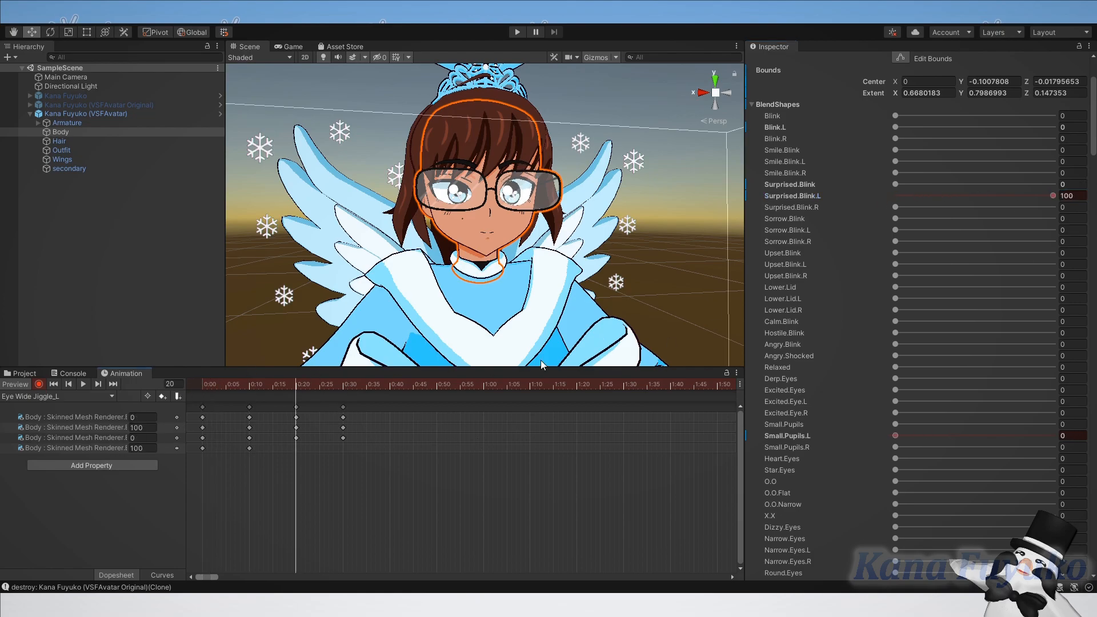
left_click_drag(941, 195, 857, 203)
left_click(343, 385)
left_click(905, 195)
left_click_drag(271, 388, 165, 391)
key("space")
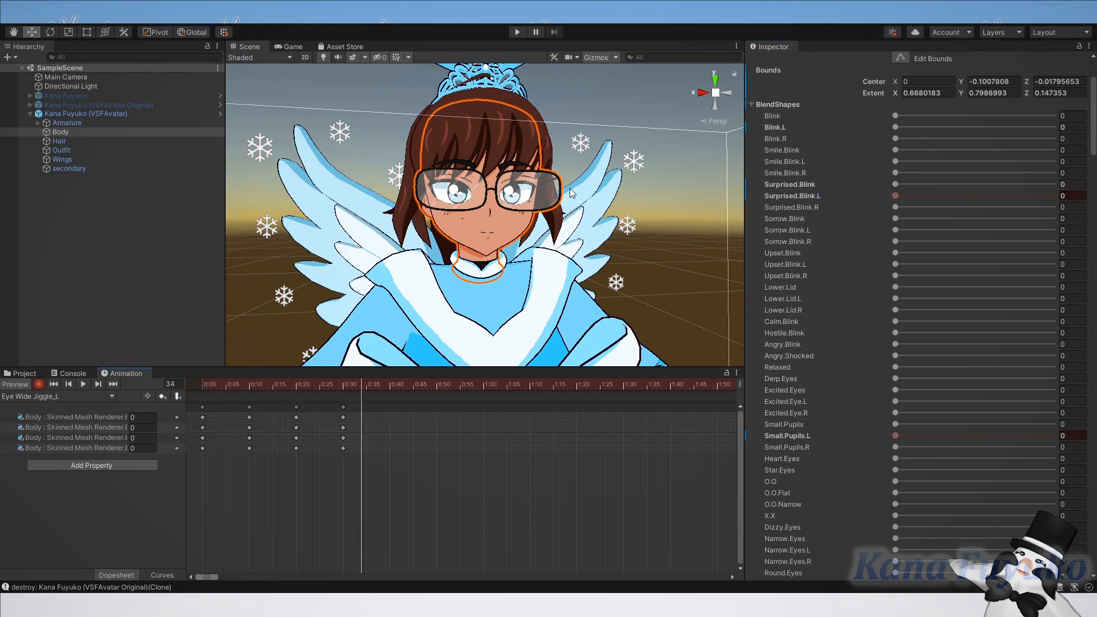
left_click_drag(244, 380, 133, 375)
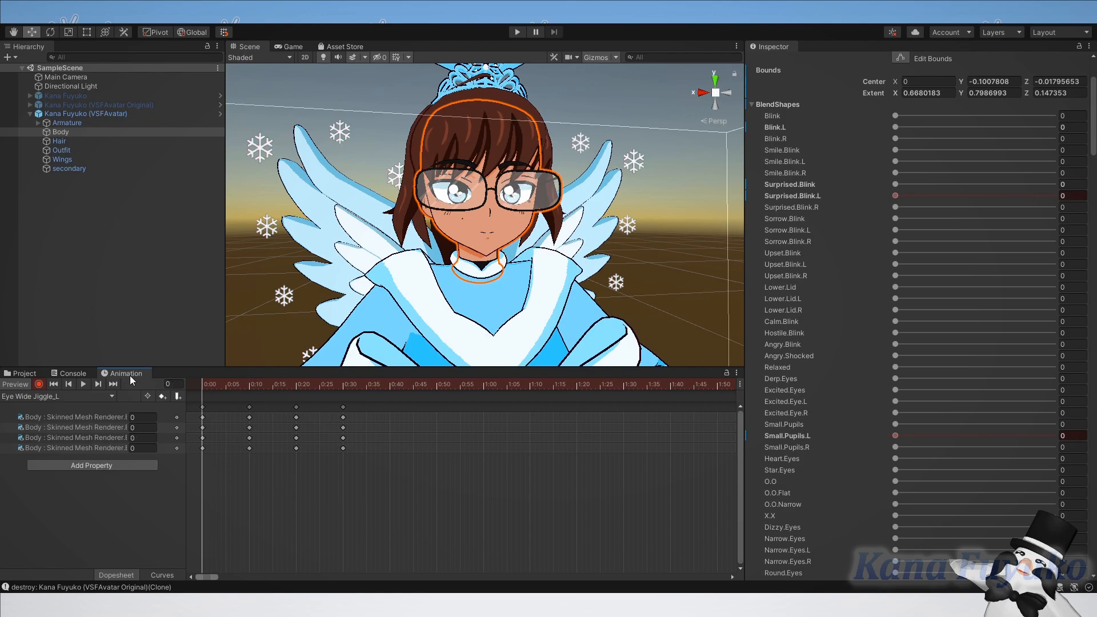
Switch the animation being edited to the Eye Wide Jiggle_R clip.
left_click(55, 396)
left_click(76, 189)
scroll(444, 441, "down", 5)
Try to set Surprised.Blink.R to 100 on frame 10 with recording off.
left_click_drag(224, 385, 306, 407)
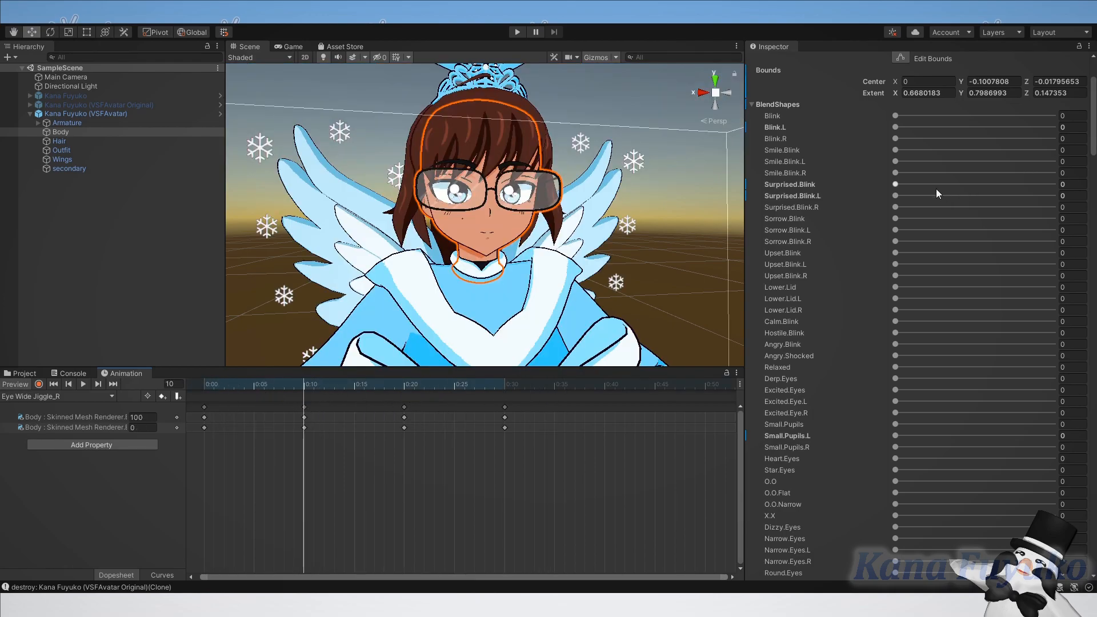
left_click_drag(896, 207, 1053, 207)
left_click(403, 389)
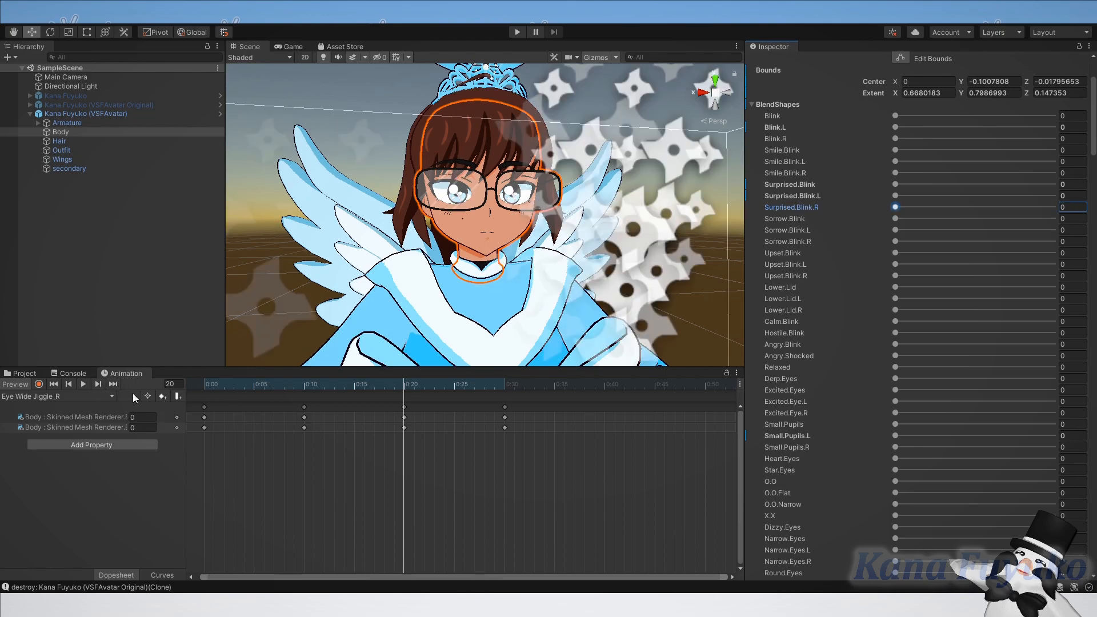
Record Surprised.Blink.R in the Eye Wide Jiggle_R clip at 100 on frame 10 and 0 on frame 20.
left_click(38, 384)
left_click(305, 384)
left_click(284, 384)
left_click_drag(266, 388, 304, 394)
left_click_drag(910, 208, 1057, 208)
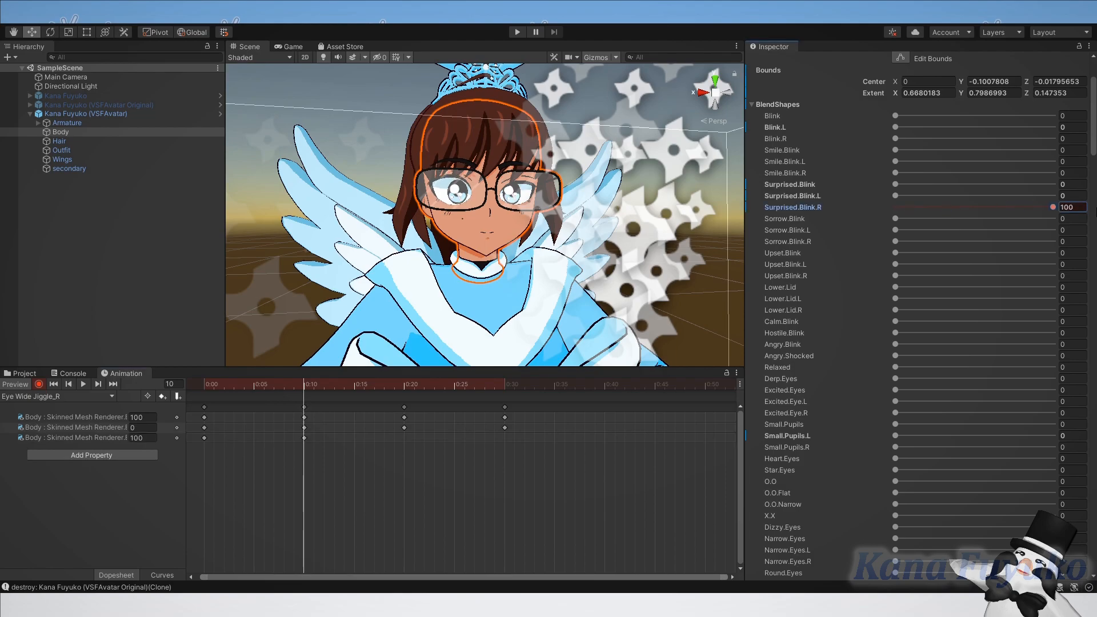
left_click(404, 384)
left_click_drag(970, 208, 889, 209)
left_click(504, 381)
Key Small.Pupils.R at 100 on frame 10 and at 0 on frames 20 and 30.
left_click(347, 384)
left_click_drag(346, 382, 303, 392)
left_click_drag(896, 447, 1060, 449)
left_click(403, 385)
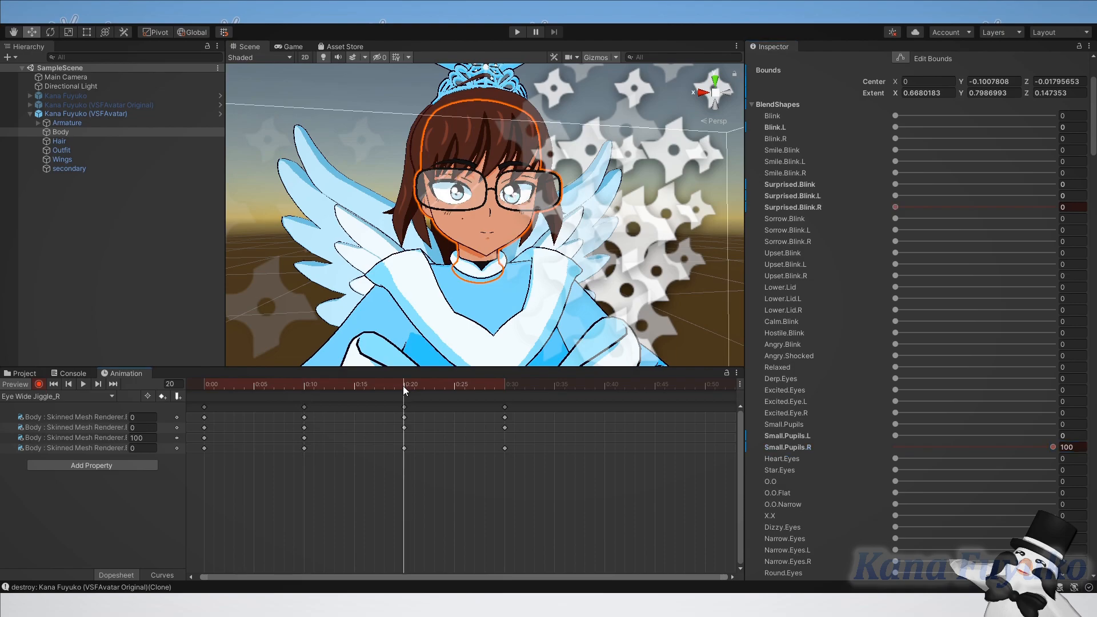
left_click(895, 447)
left_click(505, 384)
left_click(203, 383)
left_click(775, 447)
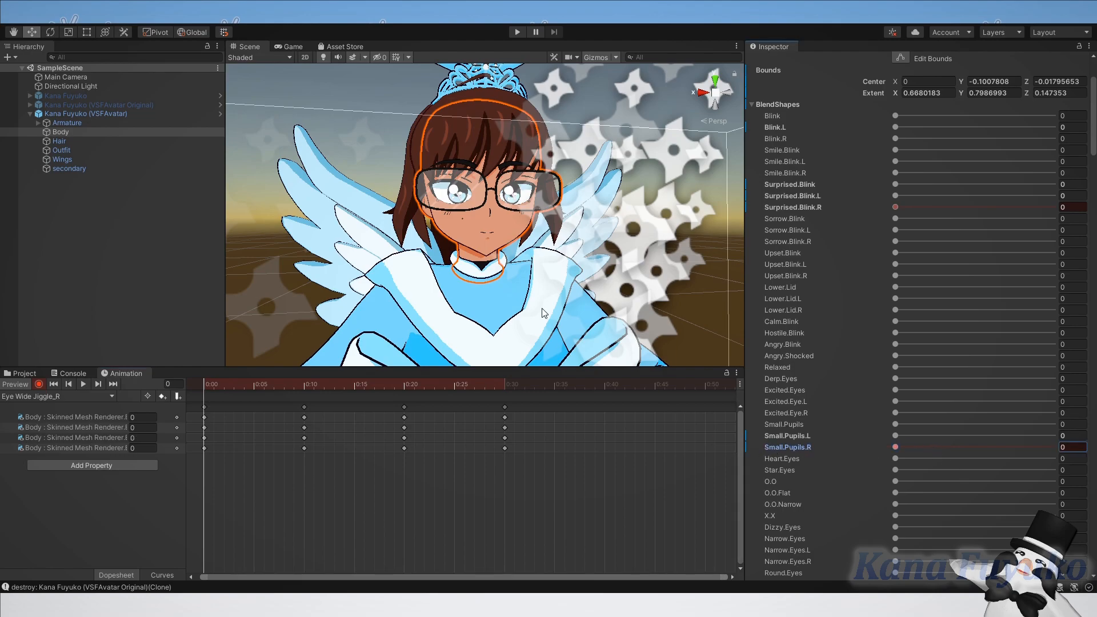
Play the Eye Wide Jiggle_R clip to check the eye motion, return to frame 0 and stop recording.
left_click(257, 502)
key("space")
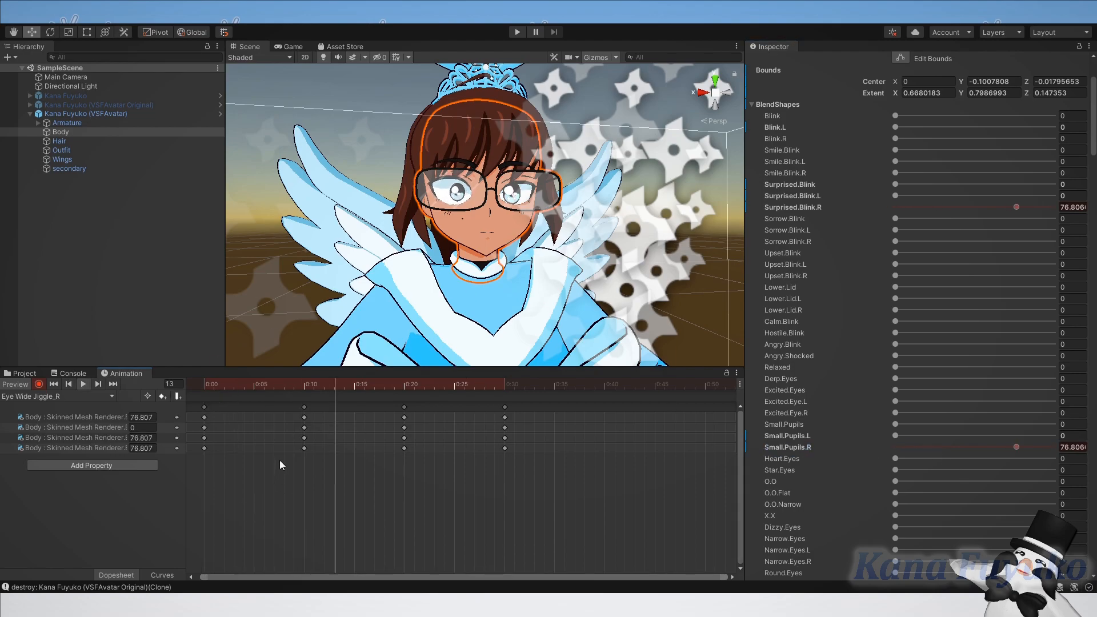
key("space")
key("space")
key("space")
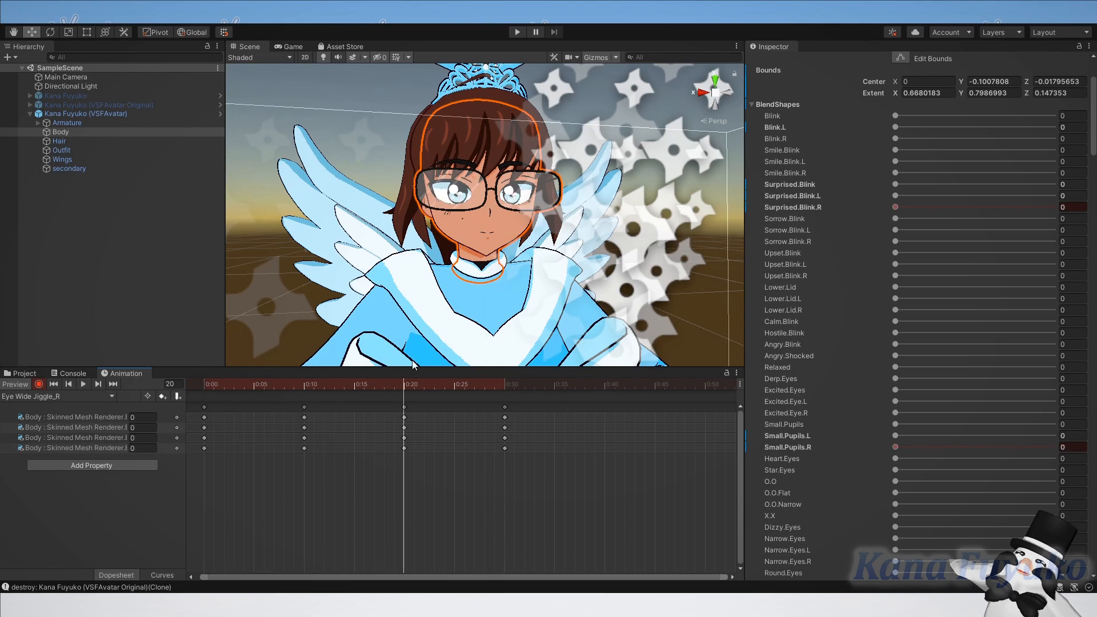
left_click_drag(317, 384, 279, 406)
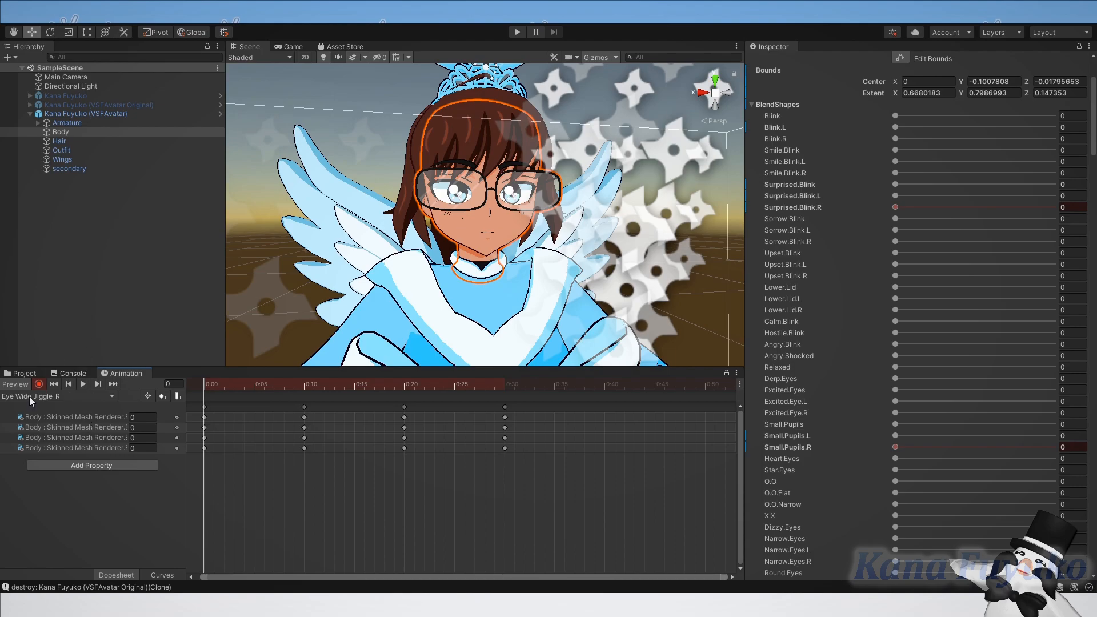
left_click(39, 384)
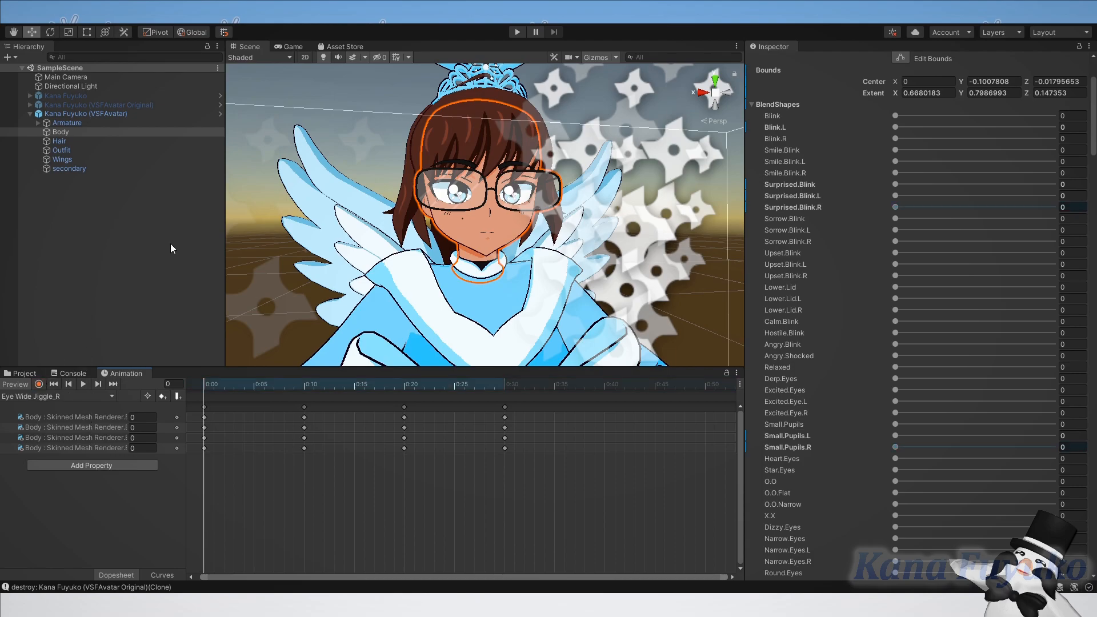
Select the VSFAvatar object, hide the scene gizmos and frame the avatar's upper body in the Scene view.
left_click(33, 375)
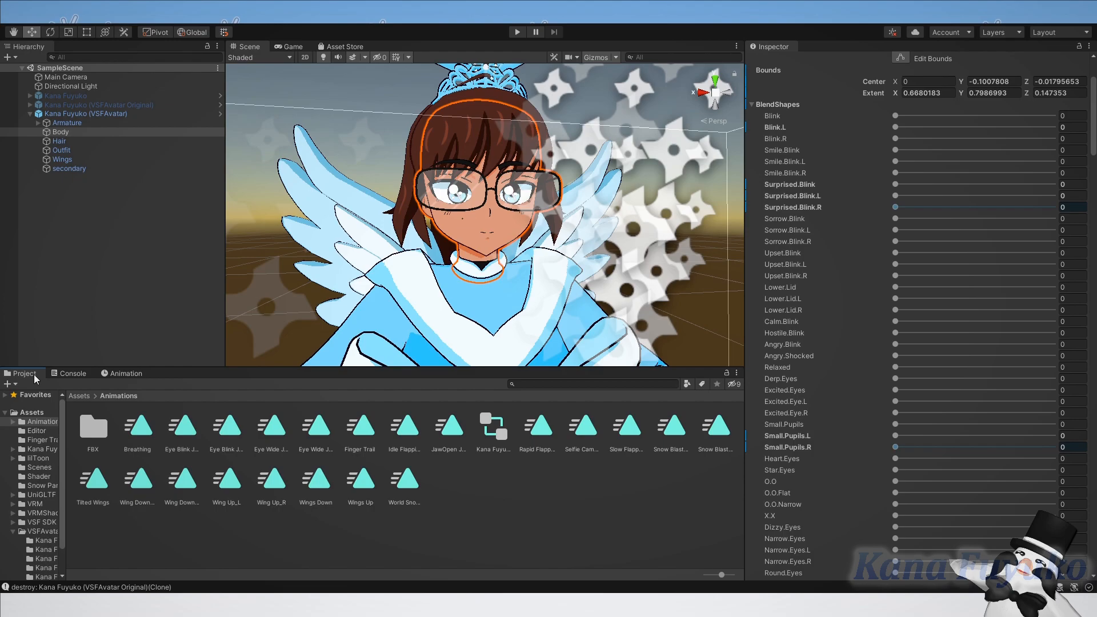
left_click(85, 113)
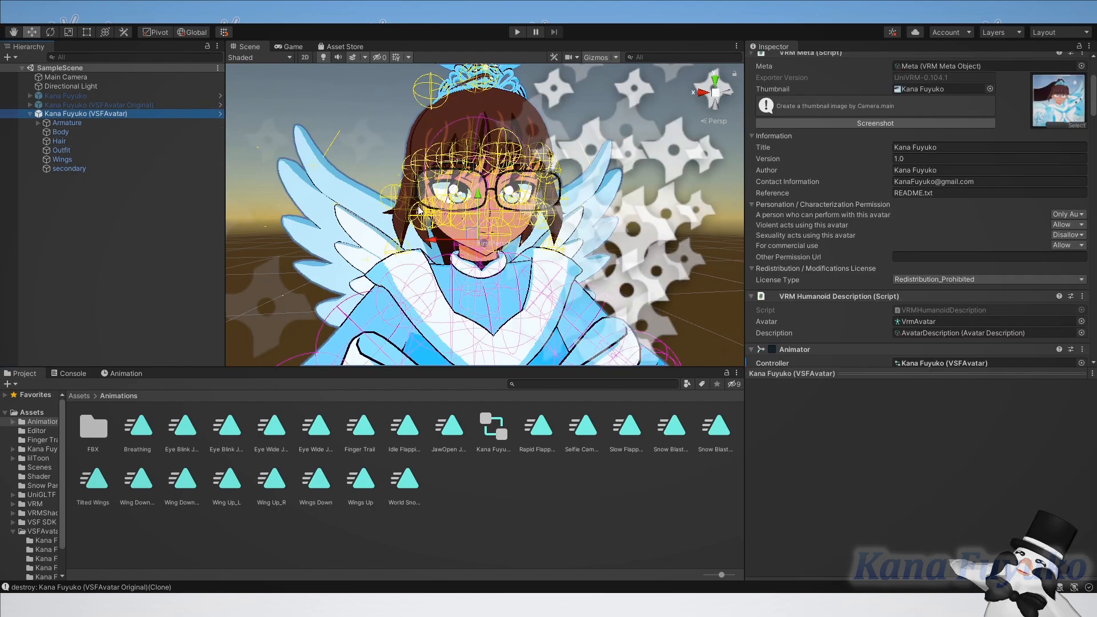
key("s")
right_click_drag(425, 233, 445, 223)
scroll(485, 200, "up", 4)
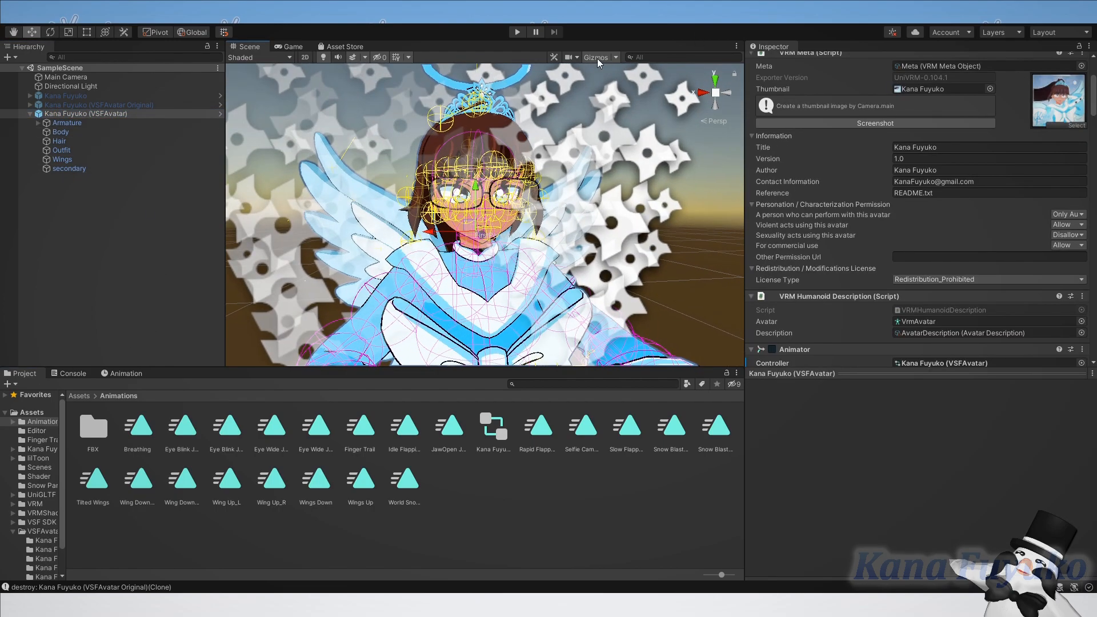
left_click(597, 58)
scroll(540, 153, "up", 5)
scroll(540, 171, "down", 5)
right_click_drag(541, 223, 548, 249)
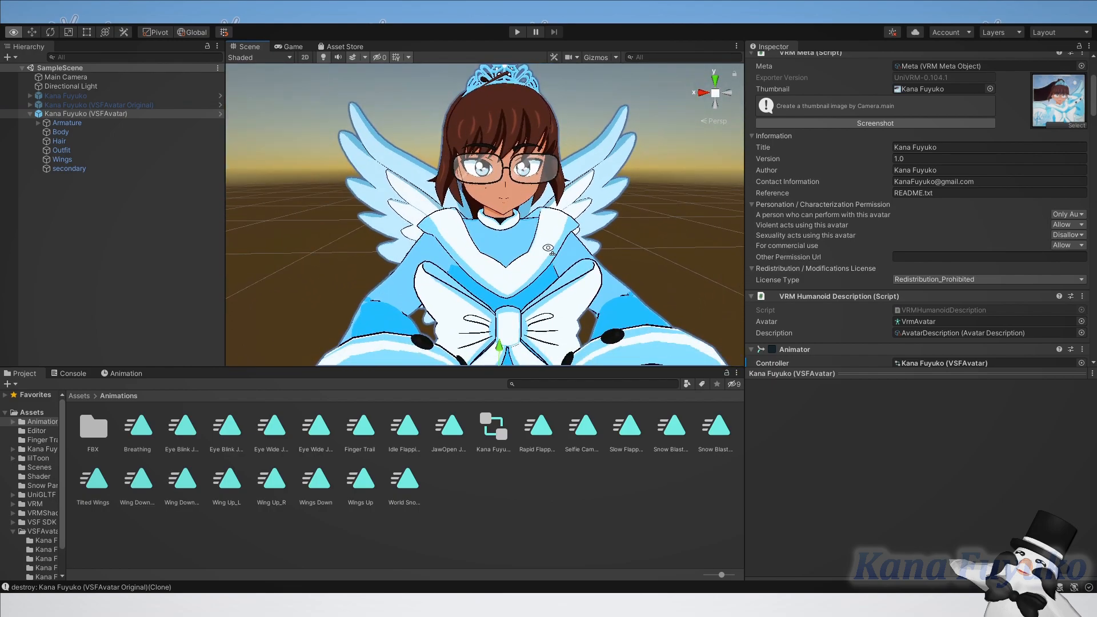
Find the avatar's VSF_Animations component and collapse the preview area beneath it to show more of its list.
scroll(964, 244, "down", 15)
scroll(951, 238, "up", 6)
scroll(926, 237, "down", 3)
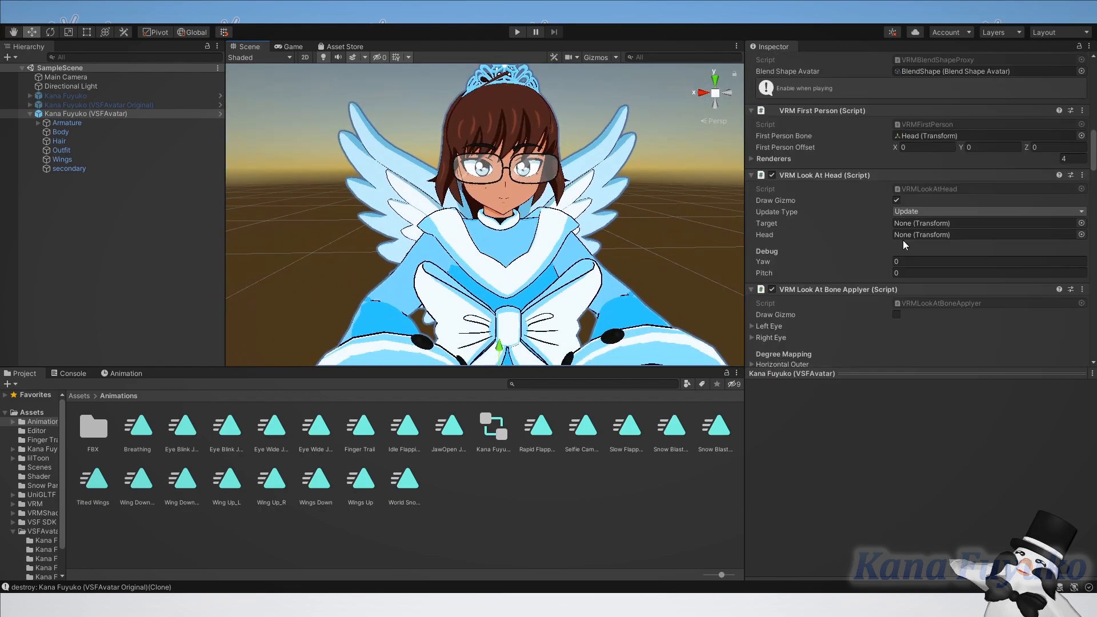
scroll(903, 251, "down", 3)
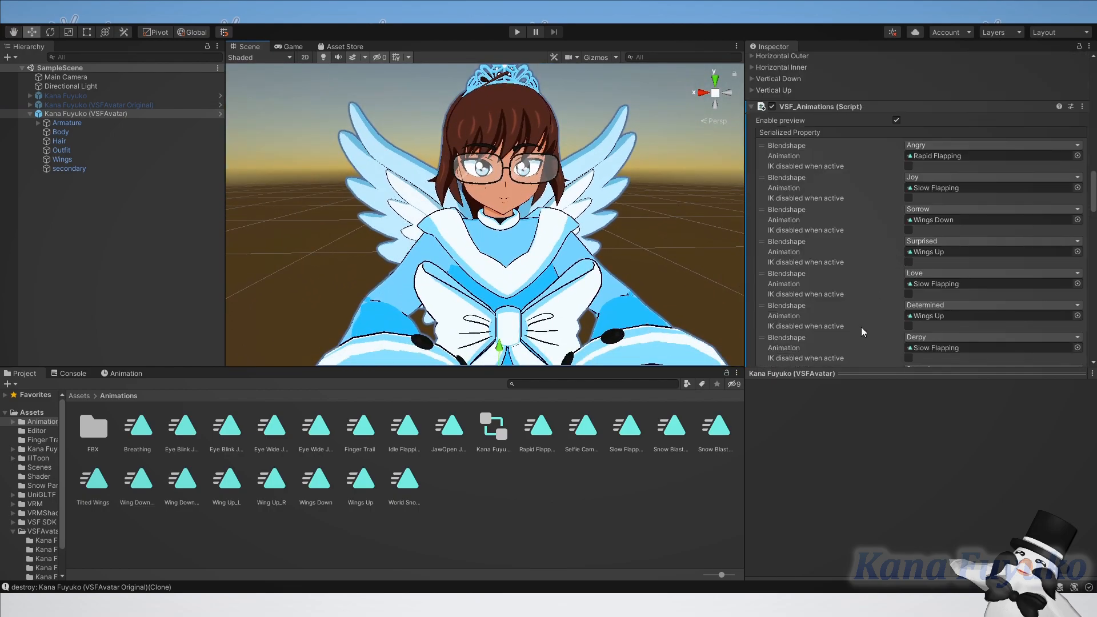
scroll(861, 328, "down", 6)
left_click(831, 374)
scroll(879, 268, "up", 5)
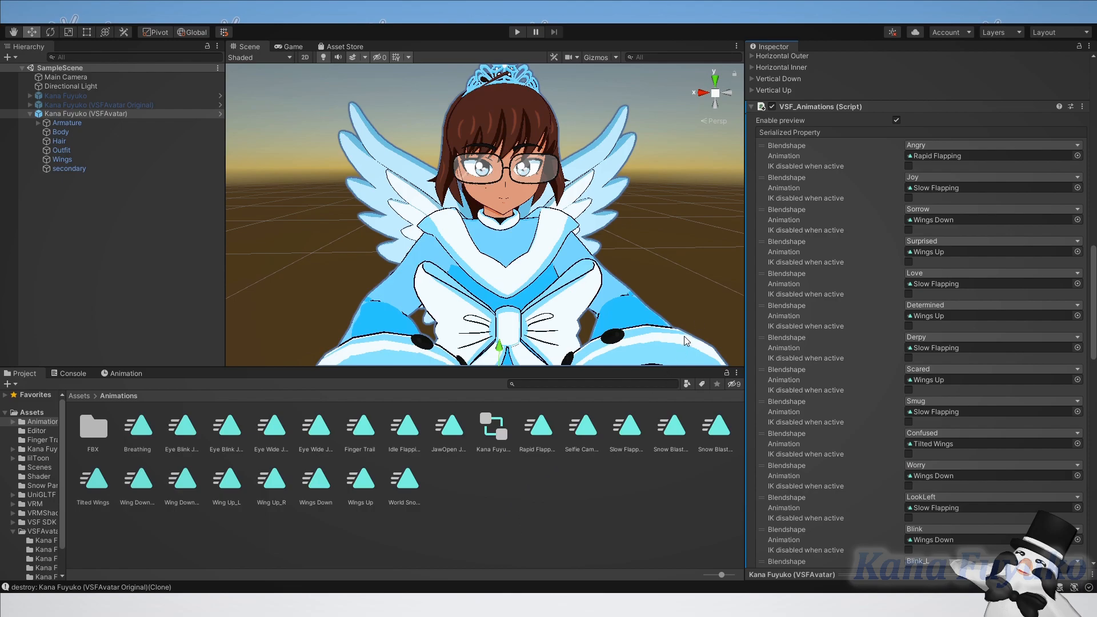
Look through the VSF_Animations list and locate the EyeBlinkLeft, EyeBlinkRight, EyeWideLeft and EyeWideRight entries.
scroll(897, 346, "down", 3)
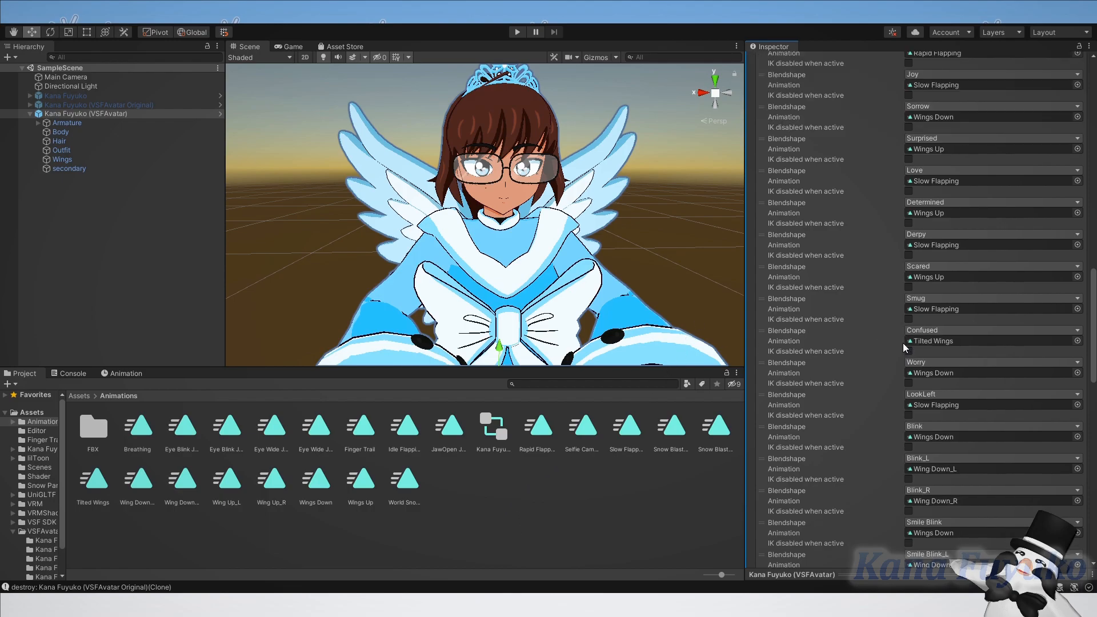
scroll(900, 322, "down", 6)
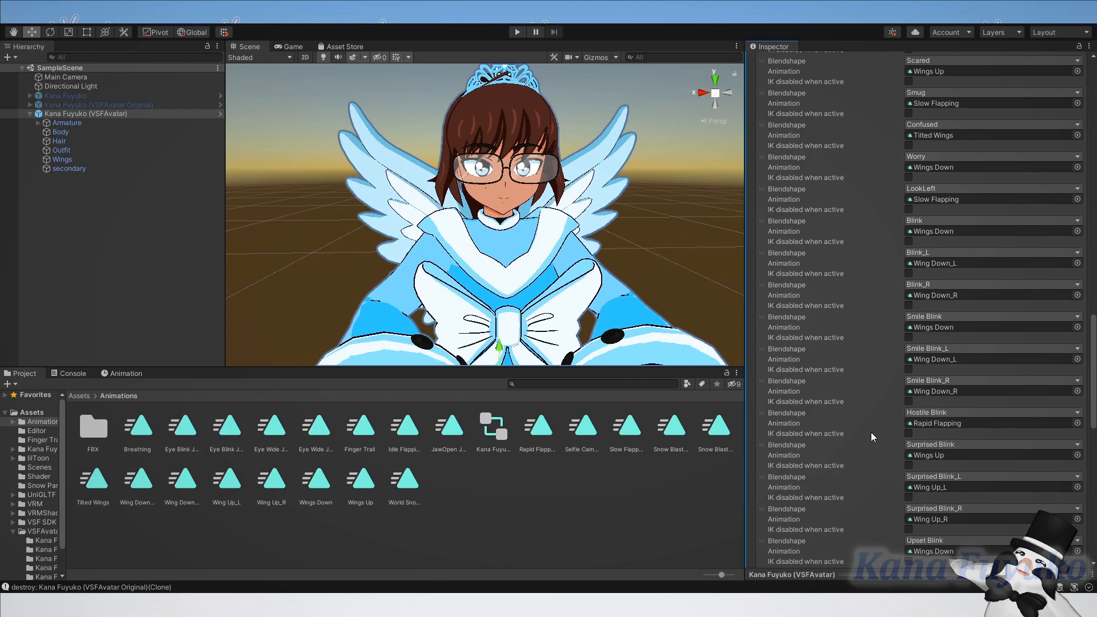
scroll(839, 436, "down", 9)
scroll(840, 439, "down", 3)
left_click(848, 279)
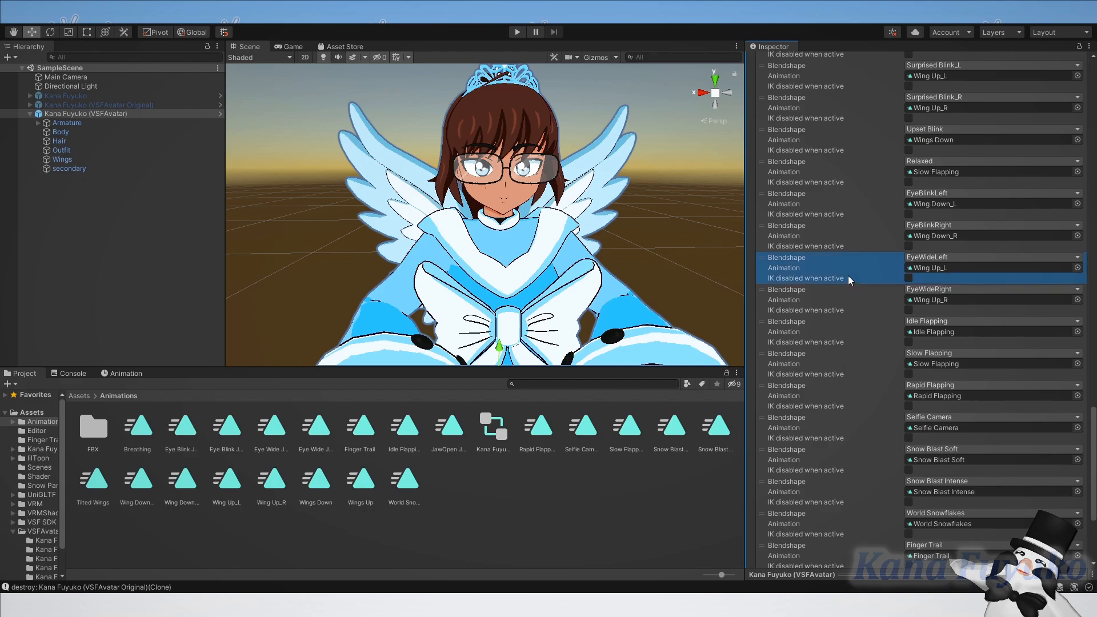
left_click(847, 194)
left_click(841, 245)
left_click(837, 264)
left_click(835, 293)
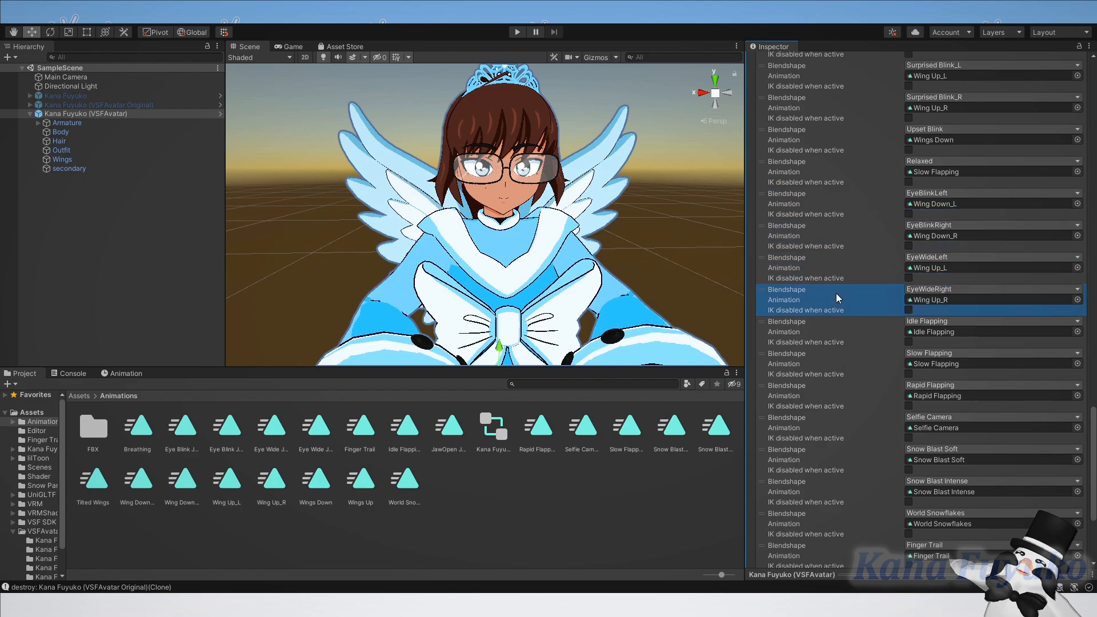
left_click(840, 203)
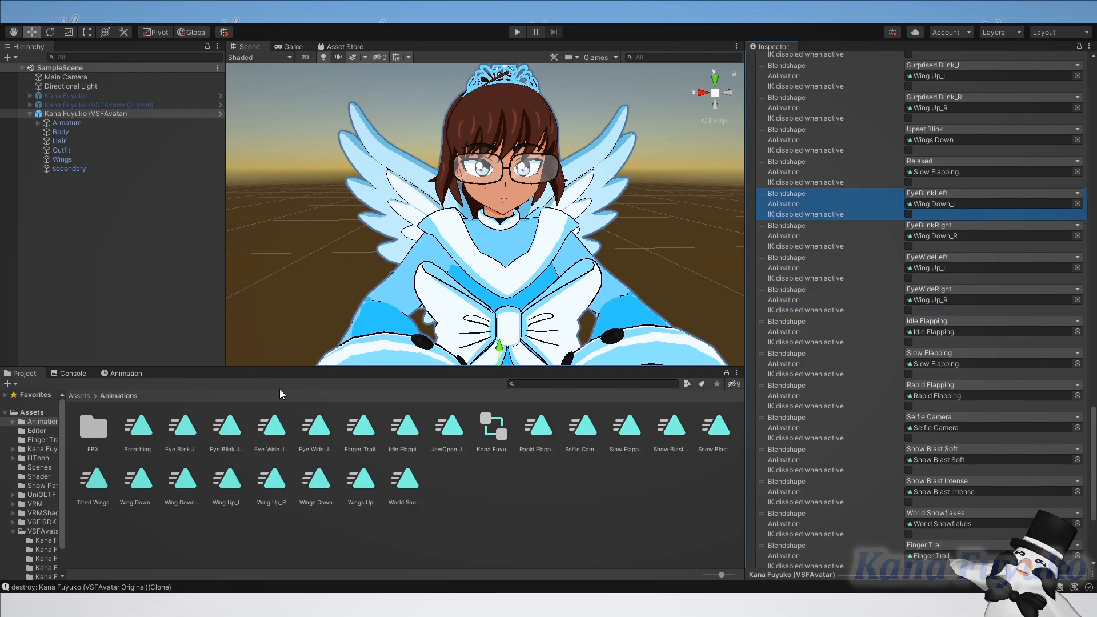
Assign Eye Wide Jiggle_L and Eye Wide Jiggle_R to EyeWideLeft and EyeWideRight, and Eye Blink Jiggle_L and Eye Blink Jiggle_R to EyeBlinkLeft and EyeBlinkRight.
left_click_drag(278, 428, 914, 271)
left_click_drag(272, 437, 943, 273)
left_click_drag(304, 436, 940, 300)
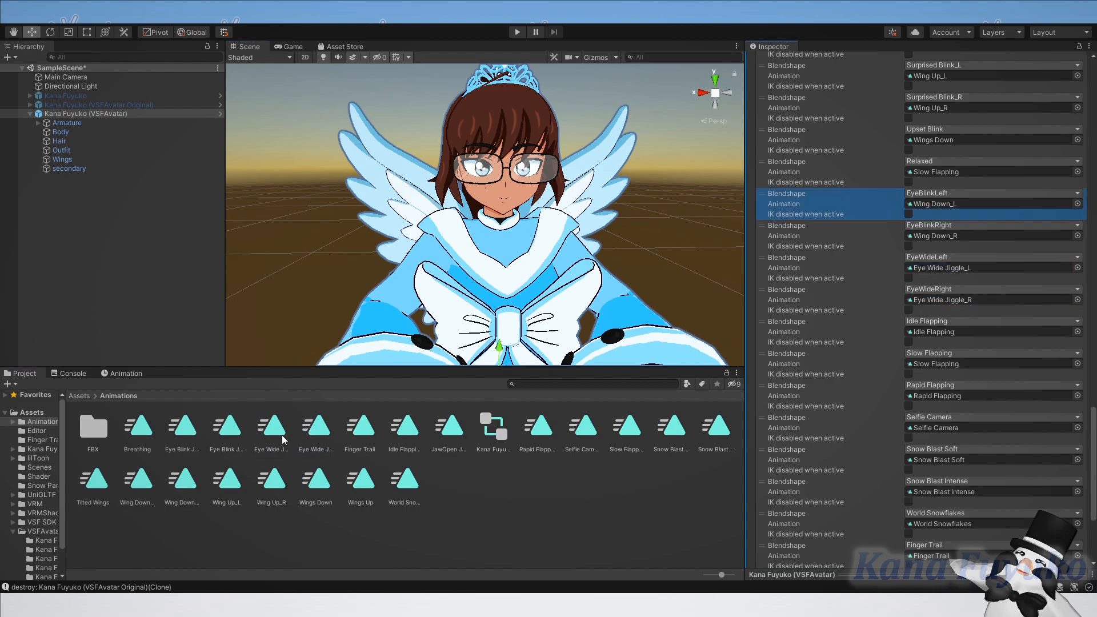
left_click_drag(186, 432, 944, 212)
left_click_drag(538, 356, 939, 234)
Assign Eye Blink Jiggle_L to the Blink_L entry and Eye Blink Jiggle_R to the Blink_R entry in VSF_Animations.
scroll(950, 272, "up", 10)
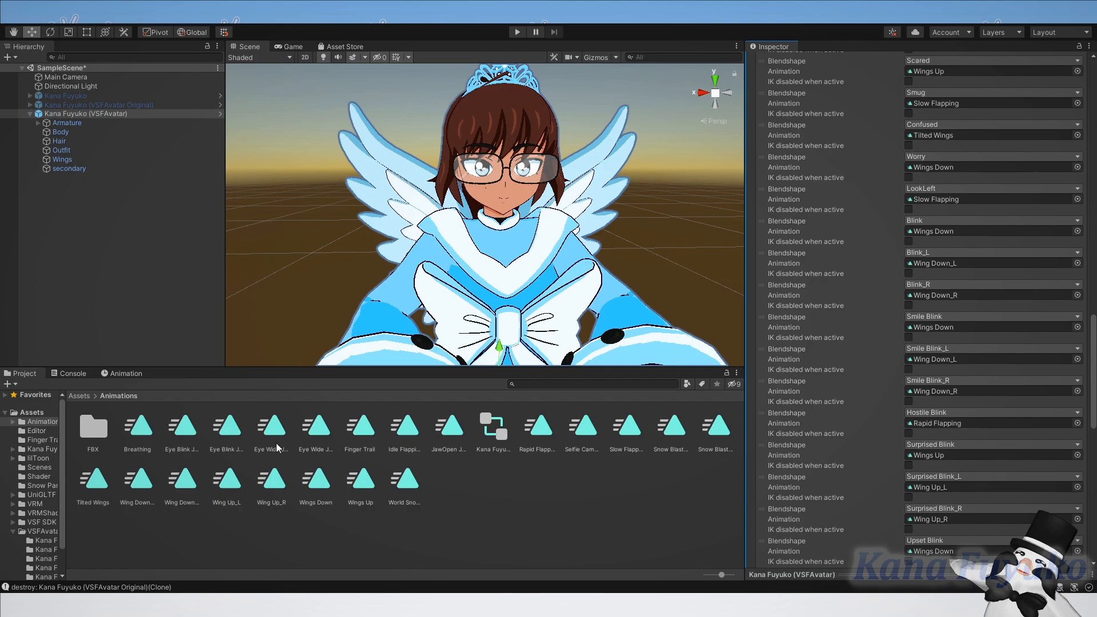
left_click_drag(183, 431, 931, 263)
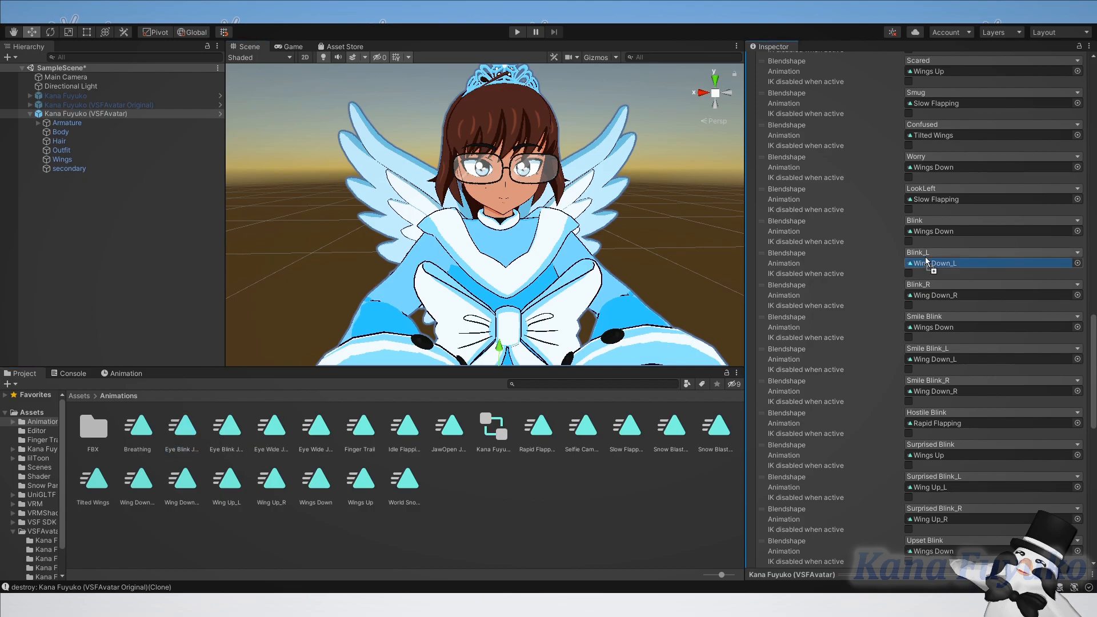
left_click_drag(227, 430, 930, 304)
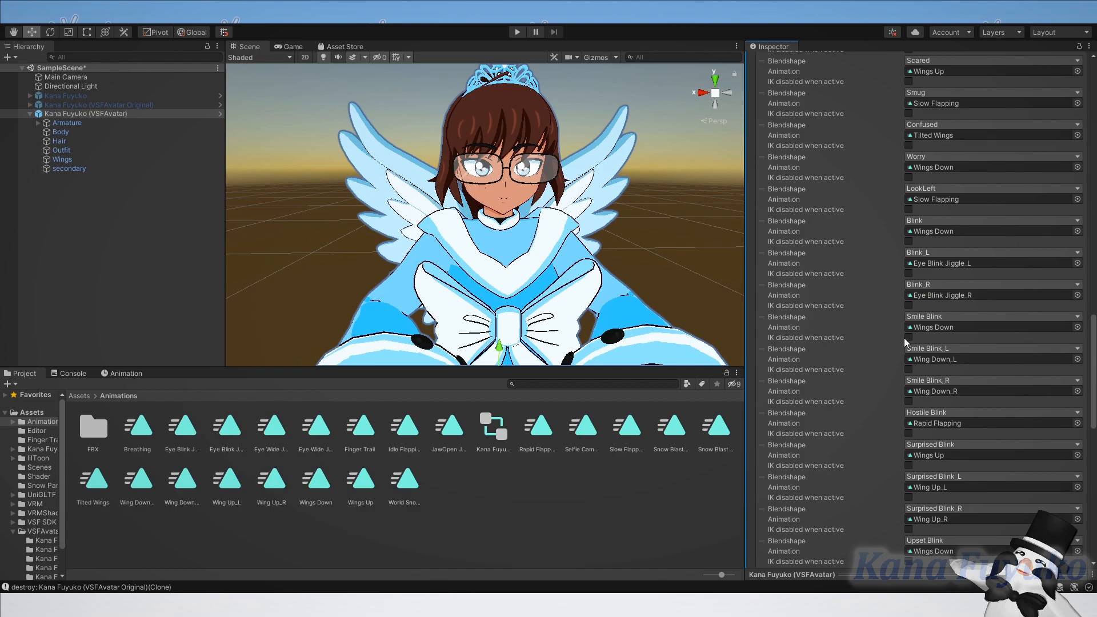
scroll(1040, 379, "down", 5)
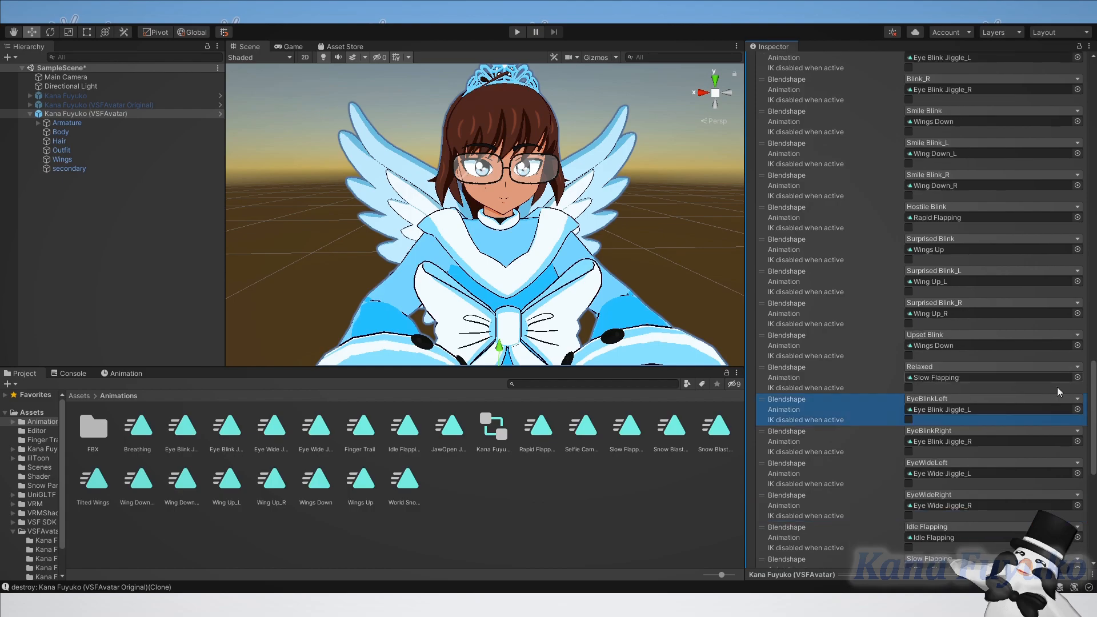
left_click_drag(1091, 417, 1093, 297)
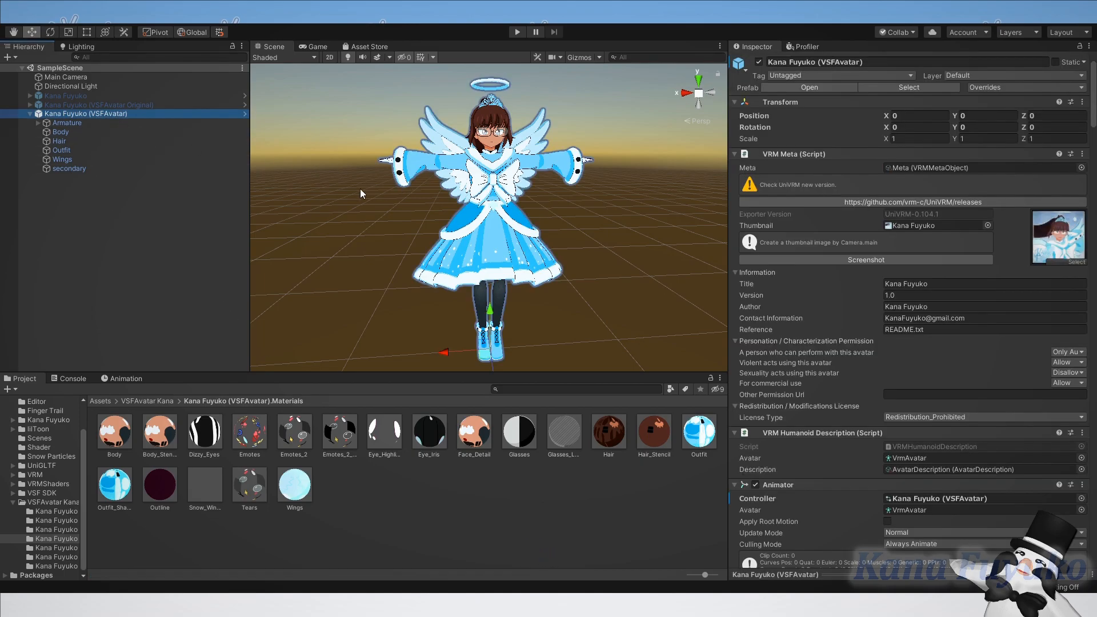
Review the finished avatar's VSF_Animations list, examining which jiggle clip is assigned to each eye, mouth, jaw, brow, cheek, nose and tongue blendshape.
scroll(984, 289, "down", 15)
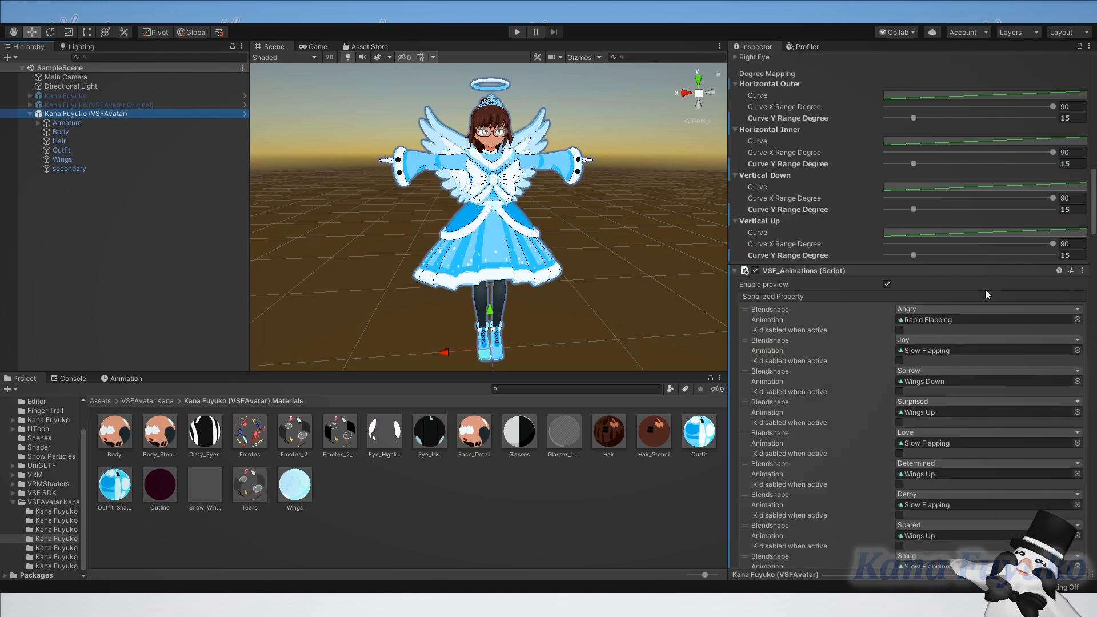
scroll(935, 310, "down", 15)
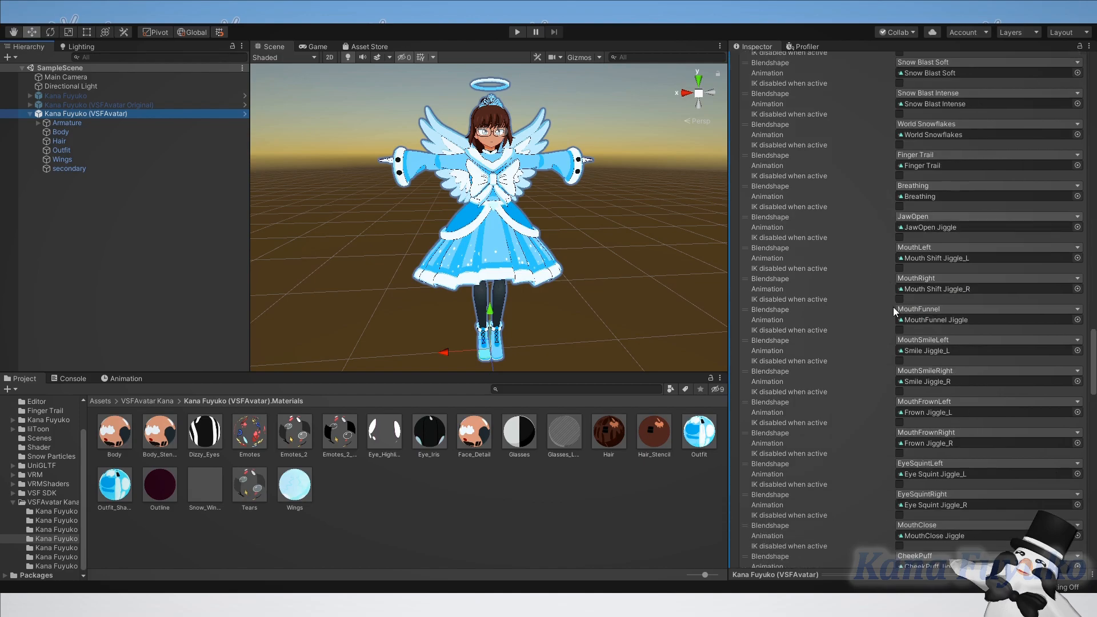
scroll(908, 292, "down", 12)
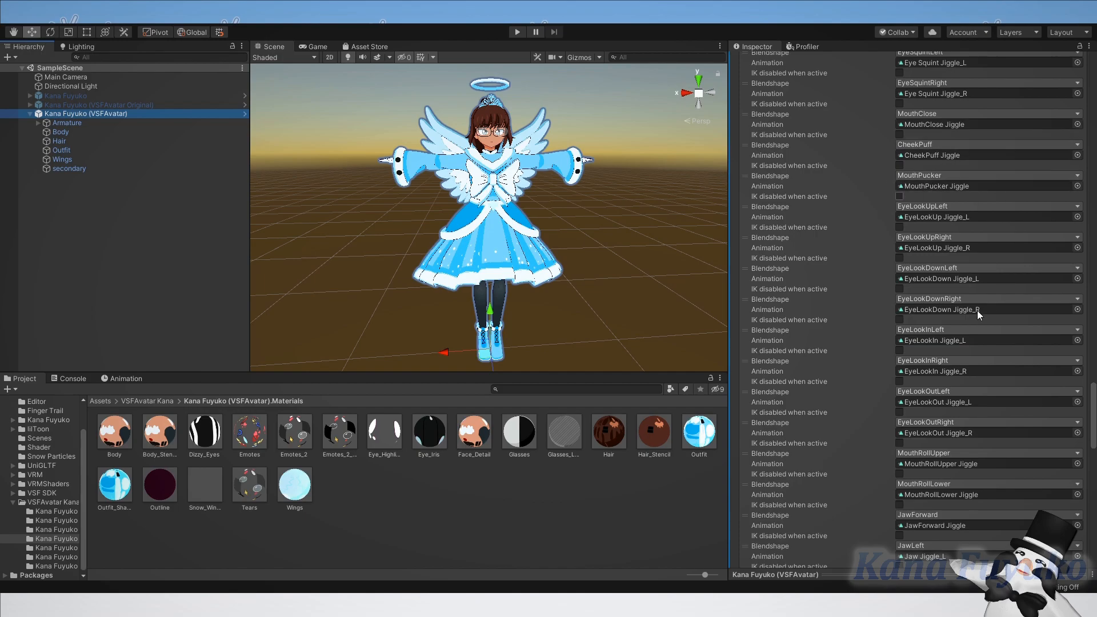
scroll(988, 342, "down", 10)
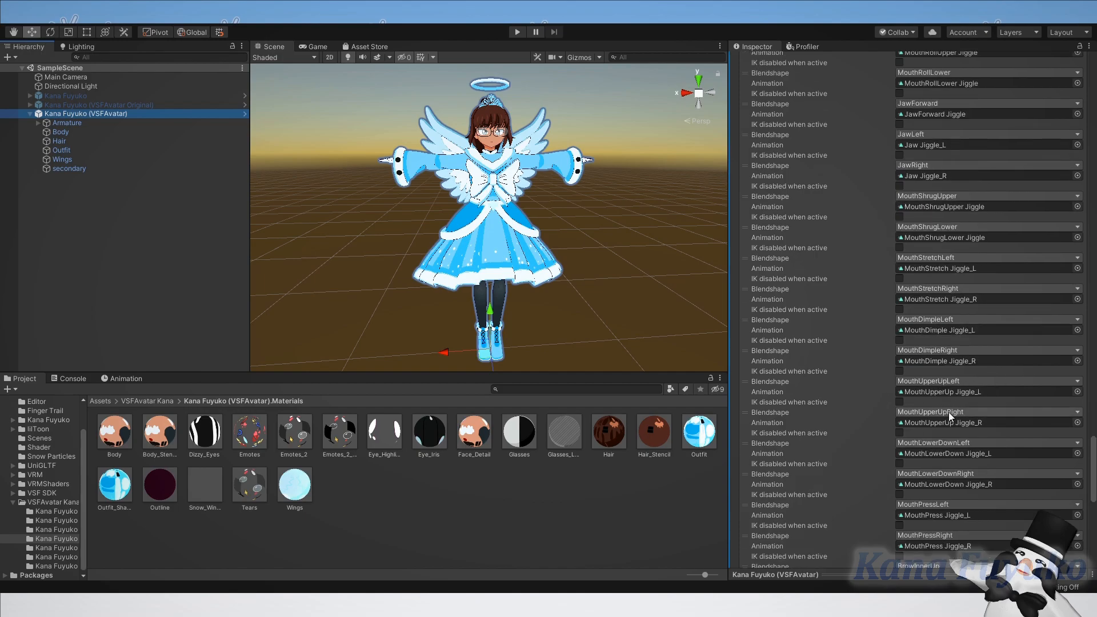
scroll(947, 410, "down", 10)
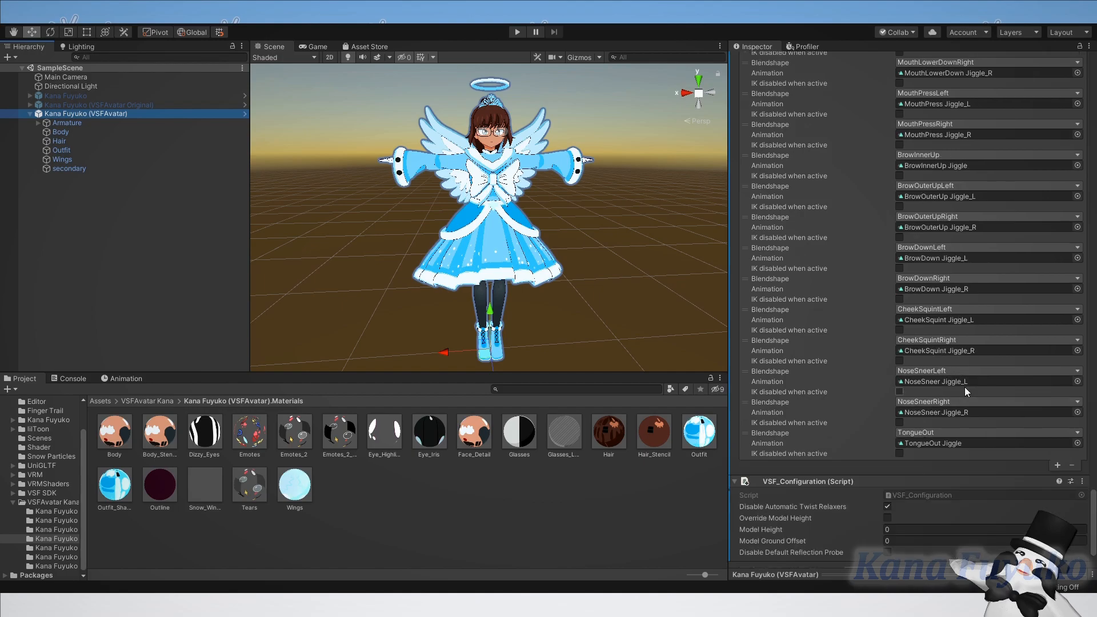
scroll(949, 382, "up", 5)
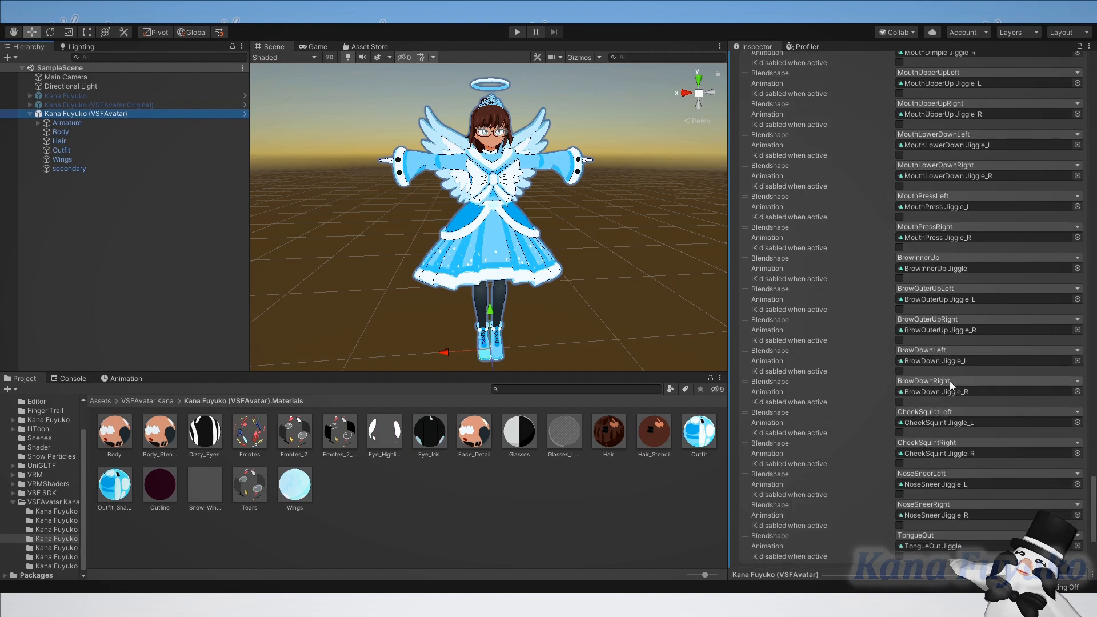
scroll(950, 381, "up", 15)
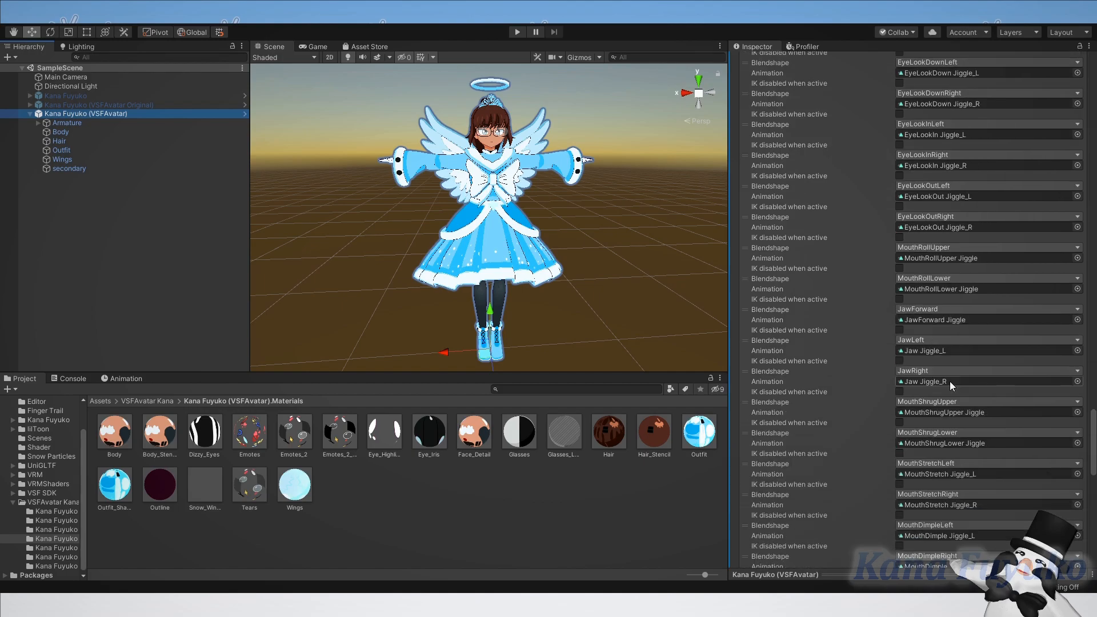
scroll(963, 343, "up", 4)
scroll(944, 280, "up", 6)
scroll(944, 280, "up", 10)
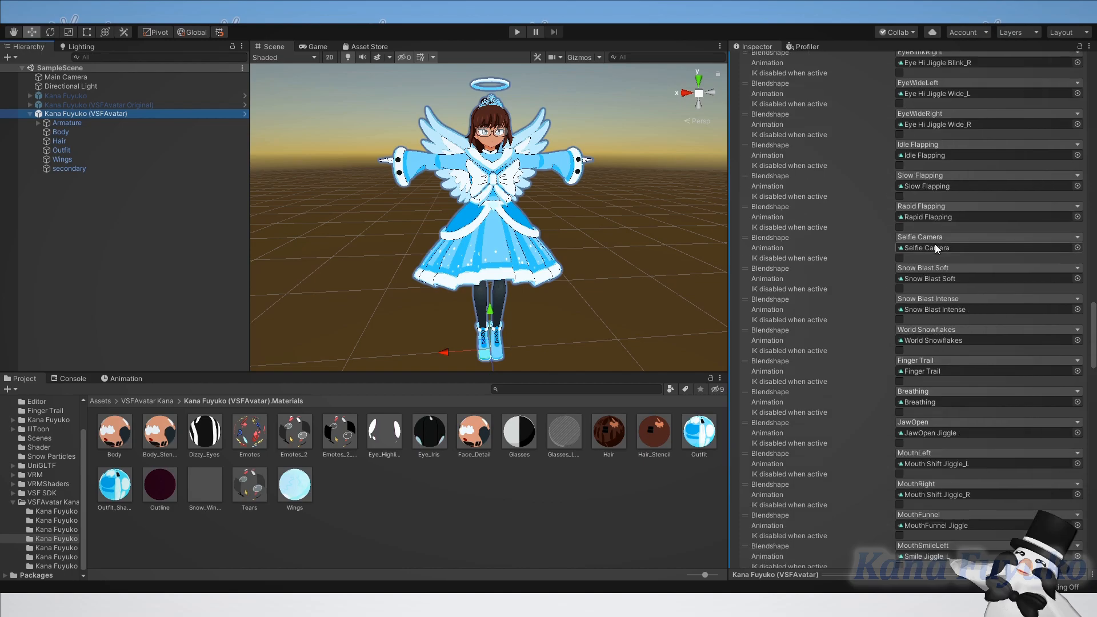
scroll(913, 269, "up", 10)
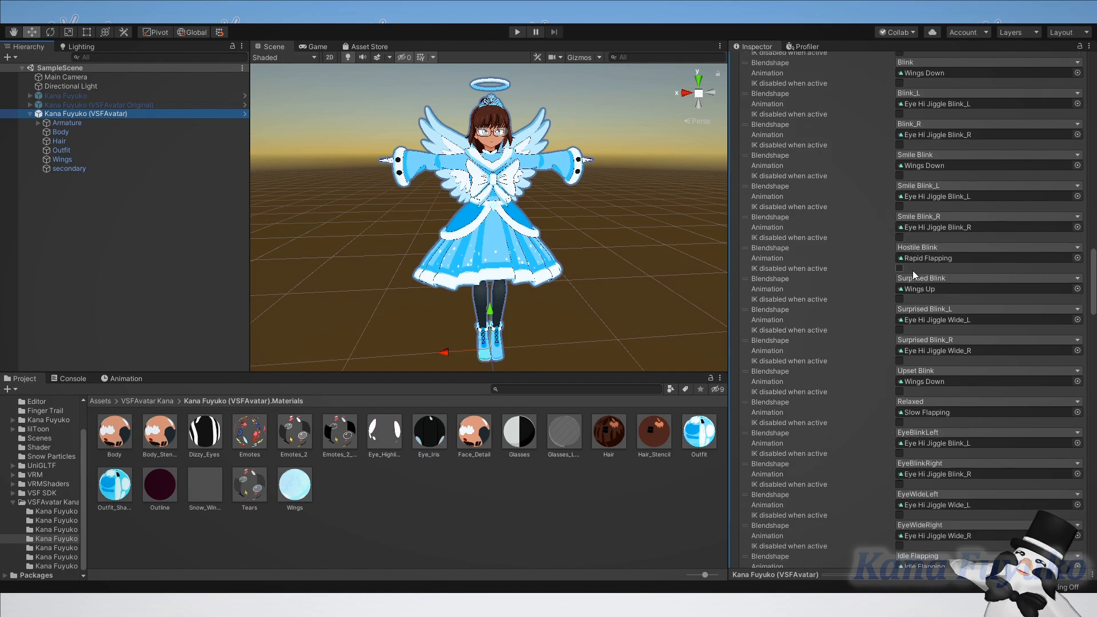
scroll(913, 269, "down", 10)
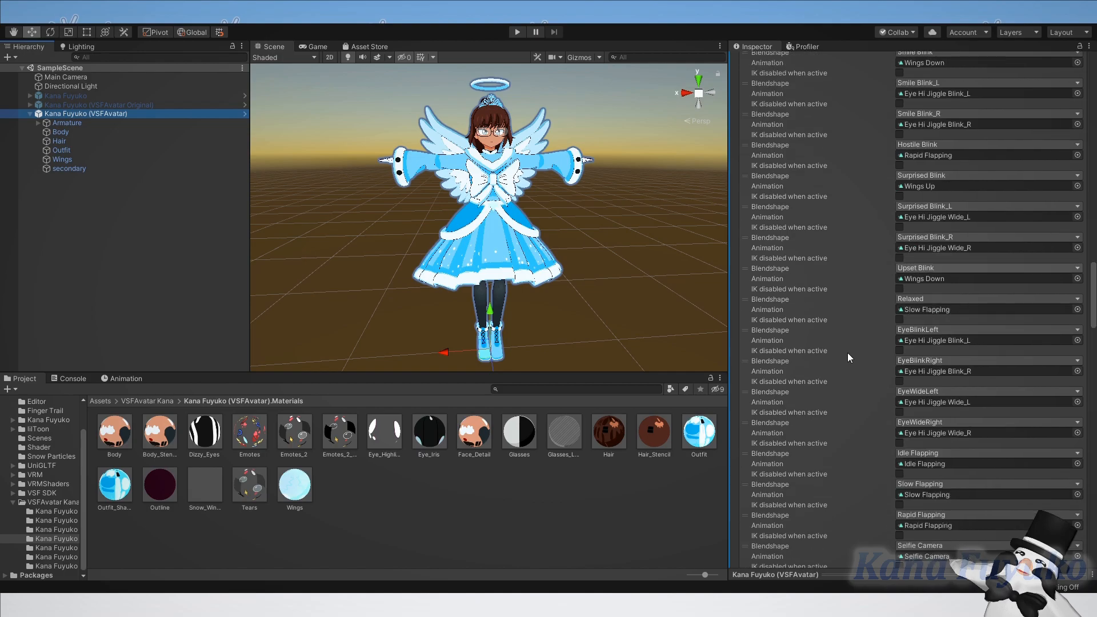
scroll(839, 363, "down", 10)
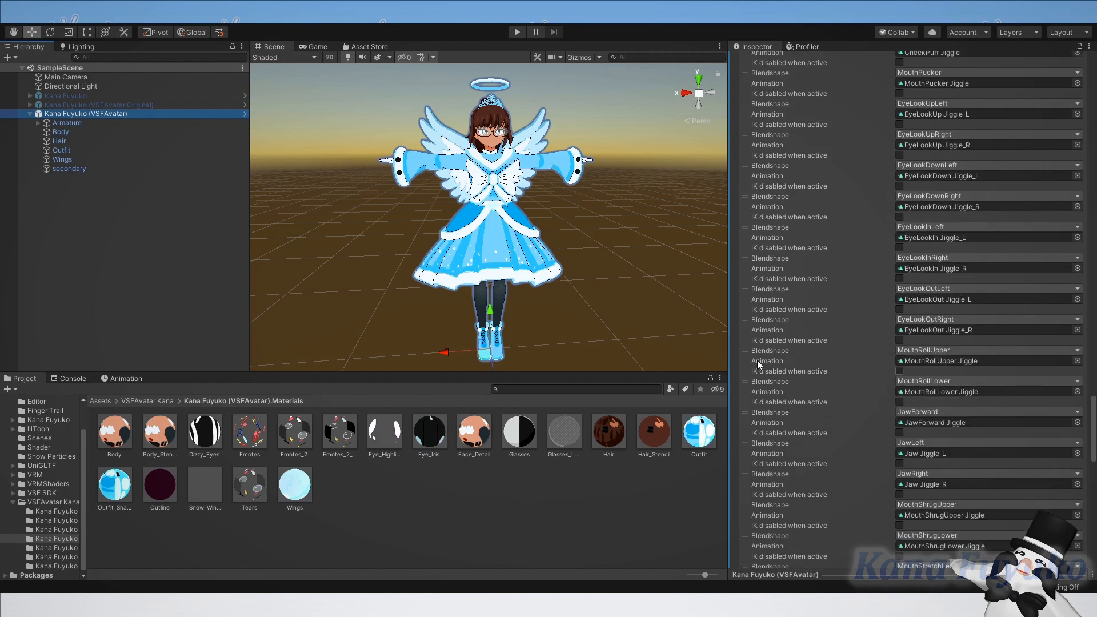
scroll(906, 314, "down", 10)
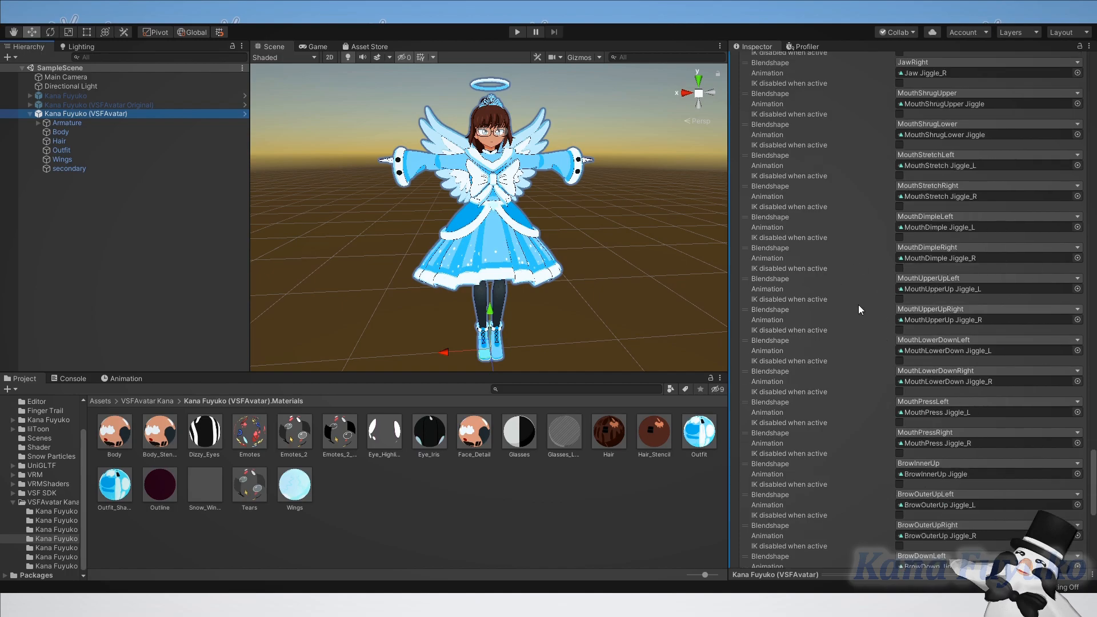
scroll(911, 298, "down", 4)
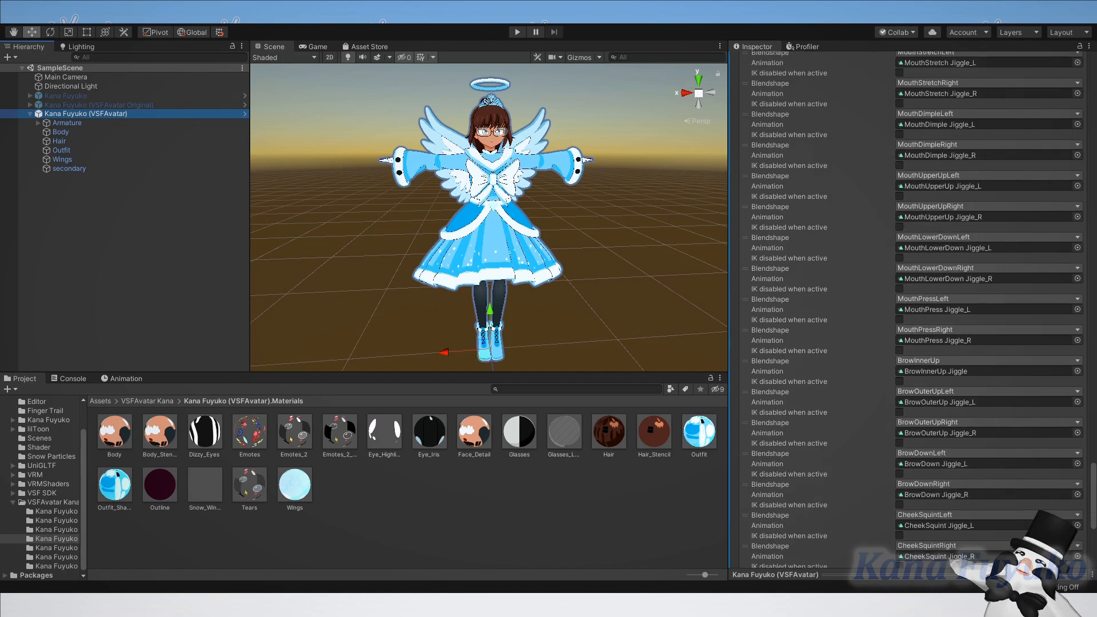